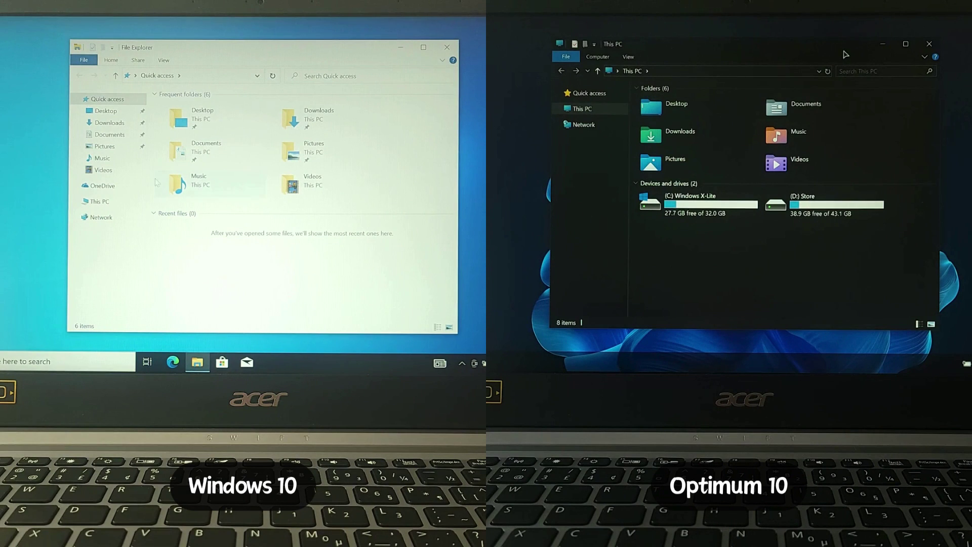
- Examine the used and free space in the C: drive properties on both systems, then close the properties and File Explorer windows
right_click(715, 200)
right_click(234, 242)
click(737, 192)
click(260, 230)
drag(834, 92, 770, 92)
drag(330, 104, 351, 104)
drag(771, 92, 733, 88)
drag(350, 104, 238, 81)
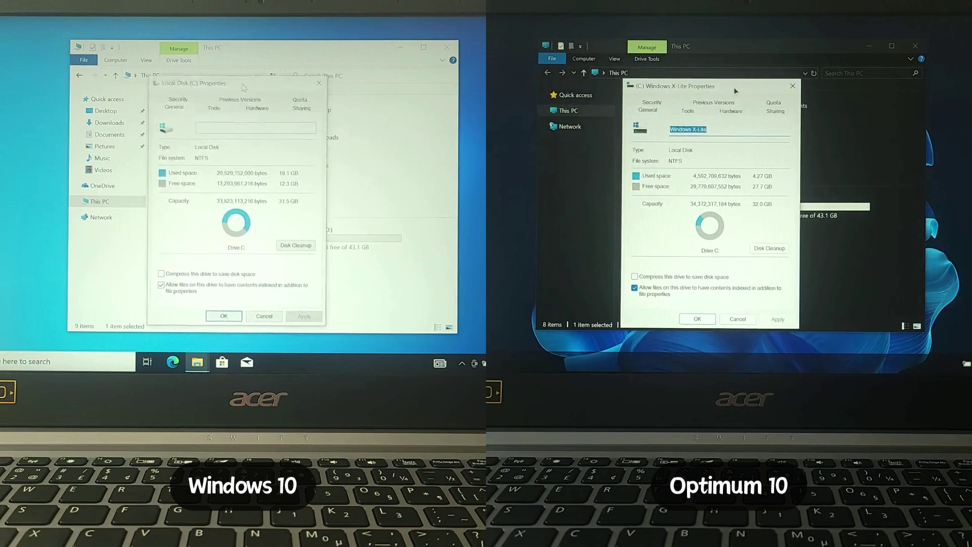
drag(734, 88, 737, 78)
drag(238, 81, 238, 75)
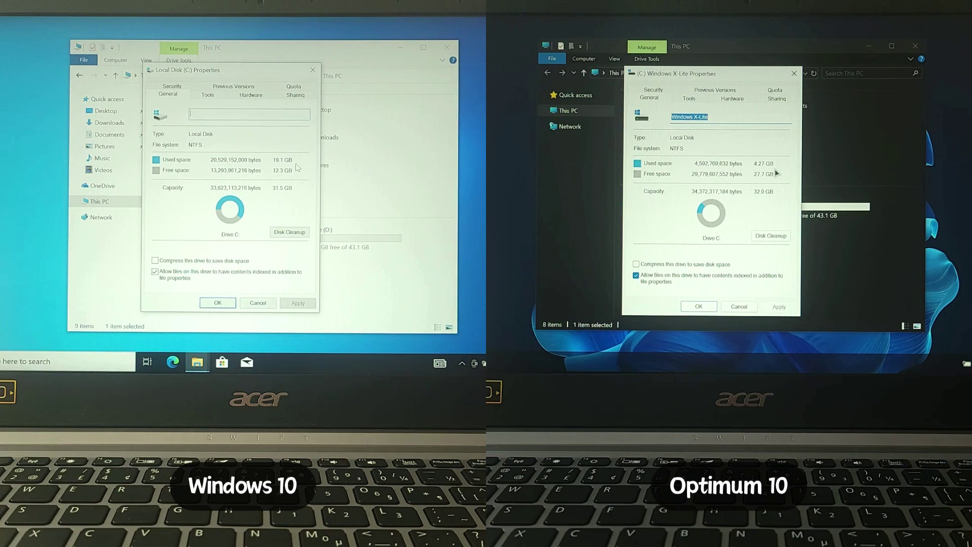
click(714, 305)
key(Return)
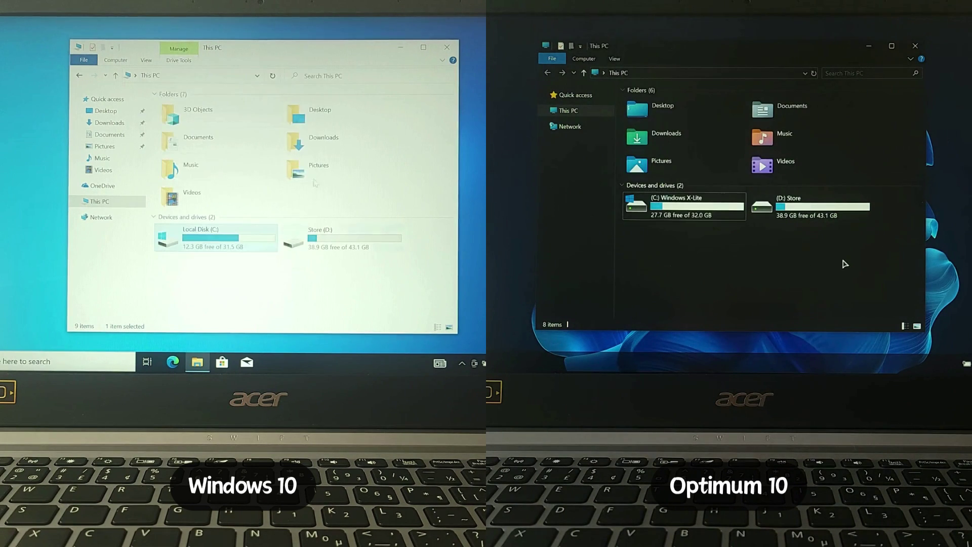
click(436, 52)
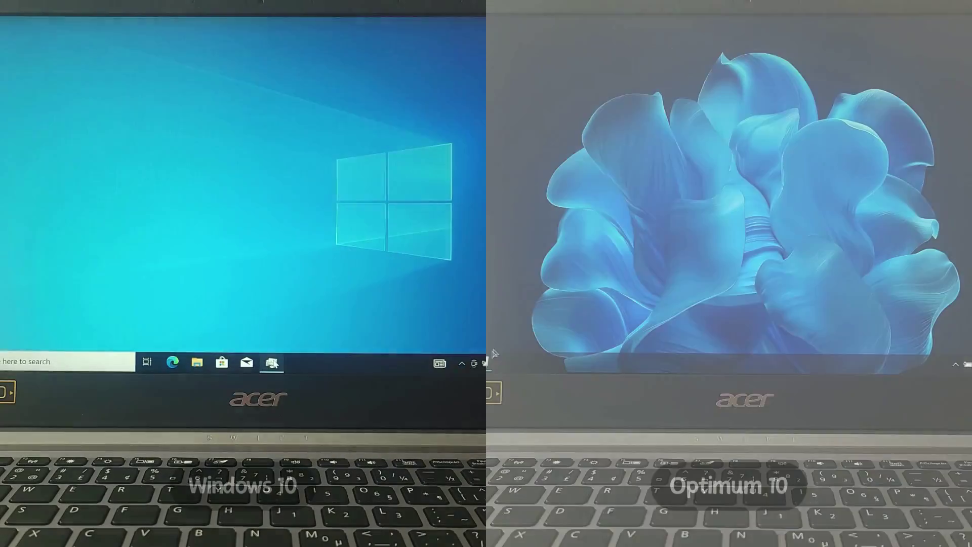
- Open Task Manager and compare the memory and CPU performance figures of the Windows 10 and Optimum 10 systems
key(ctrl+shift+Escape)
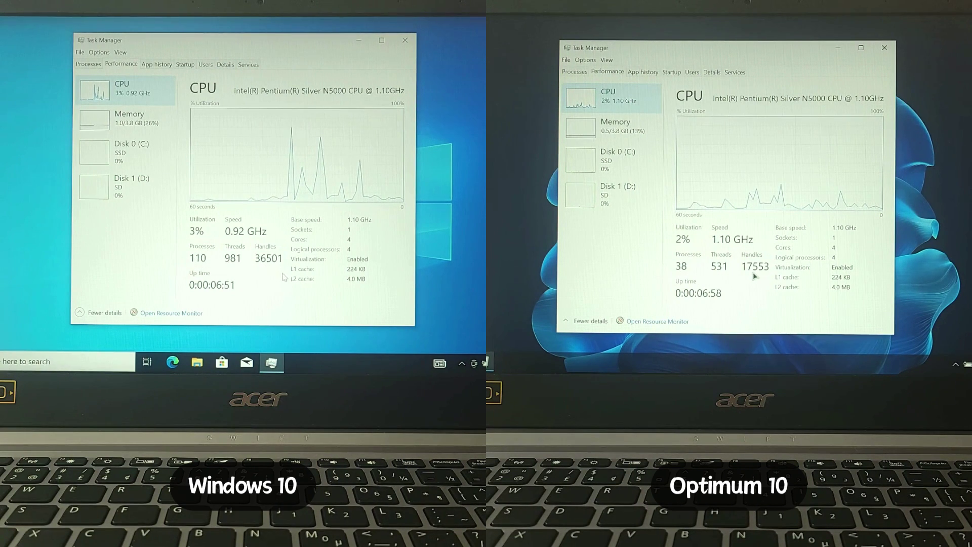
click(130, 119)
click(616, 130)
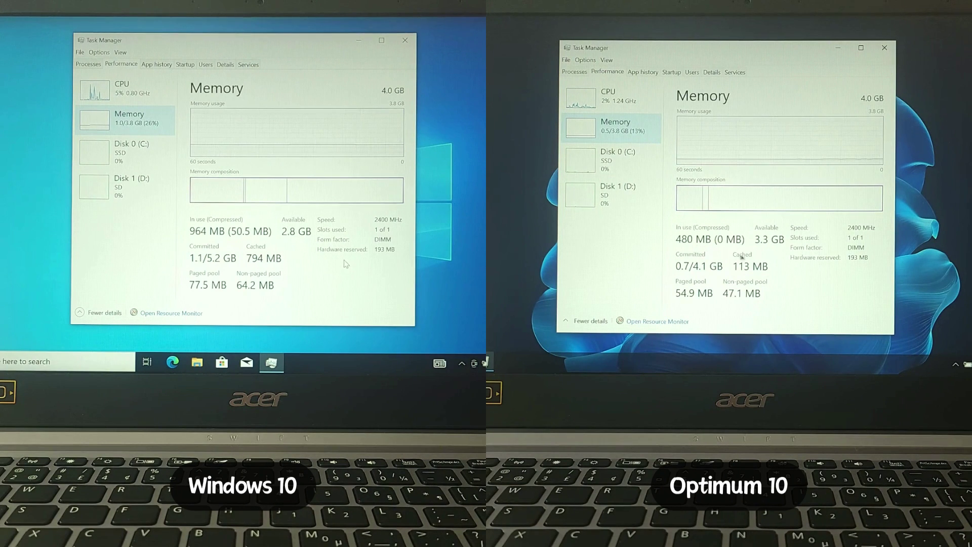
drag(328, 43, 323, 43)
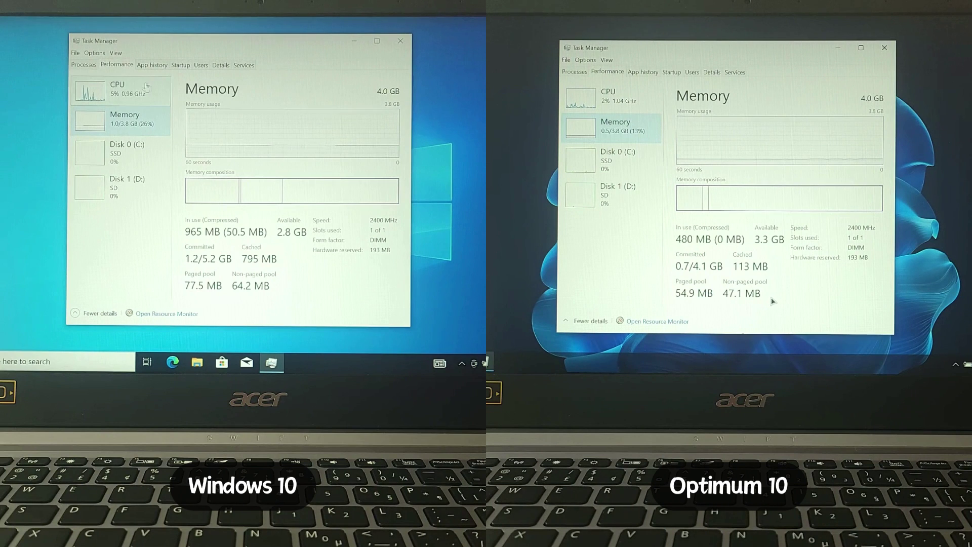
click(145, 89)
click(623, 100)
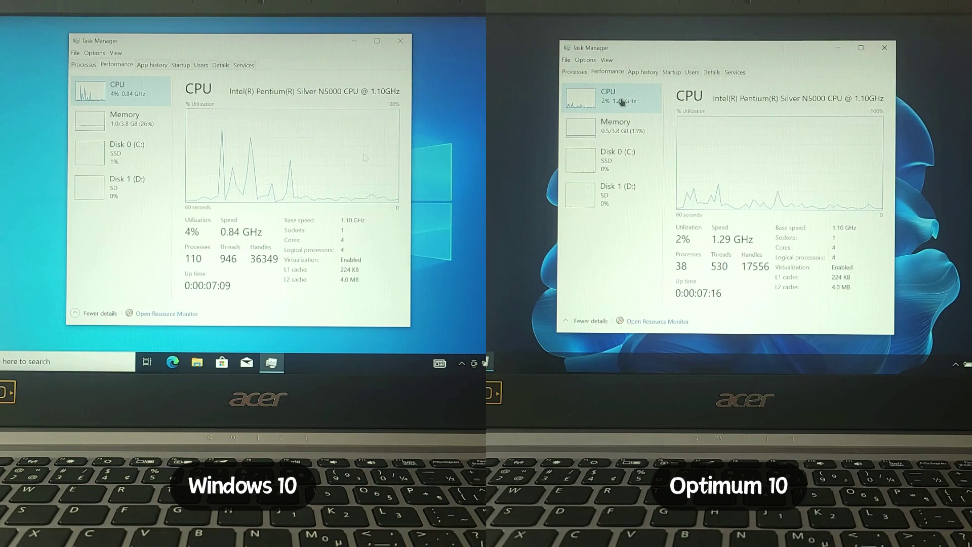
- Dismiss Task Manager and bring up the shutdown options of the Start menu
click(354, 40)
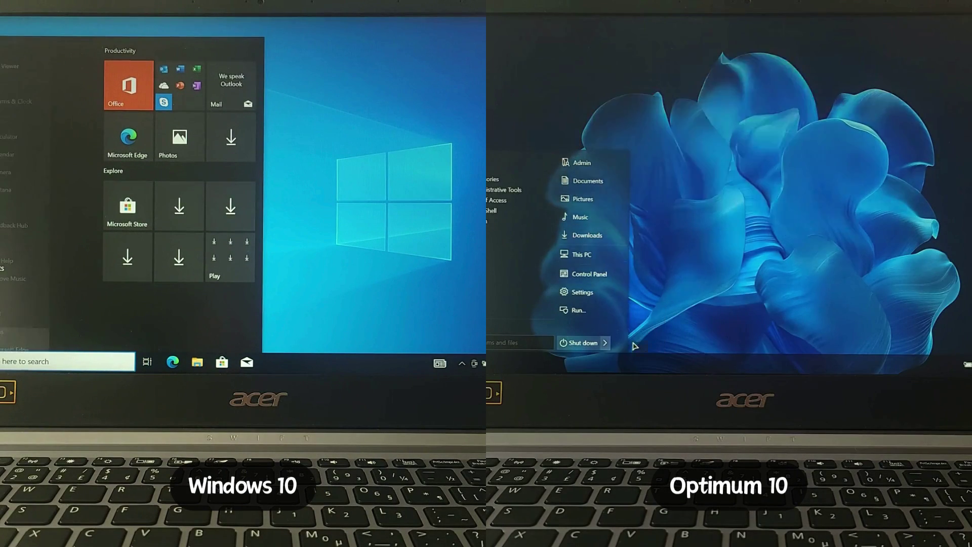
click(633, 342)
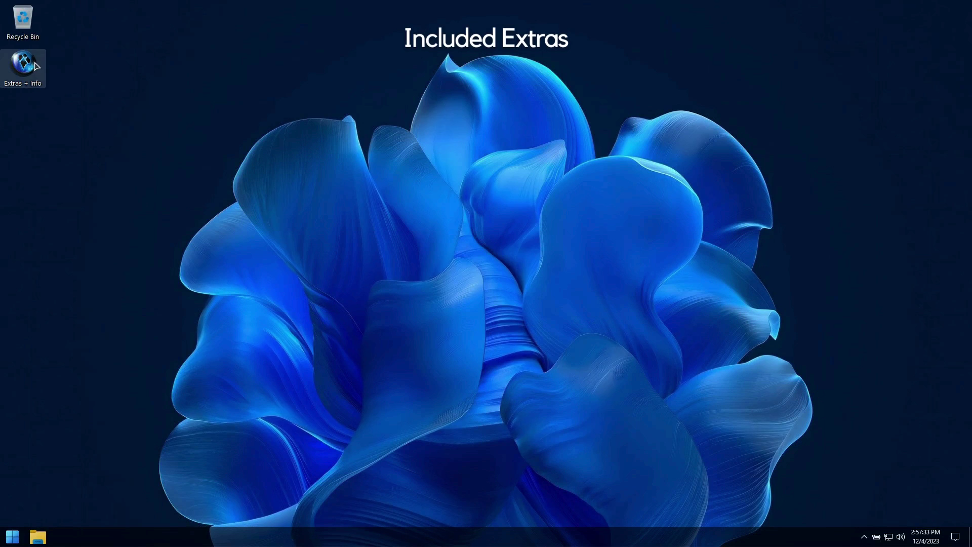
- Open the Extras + Info folder and view the contents of its Desktop Shortcuts and Enable Printing folders
double_click(23, 65)
double_click(371, 226)
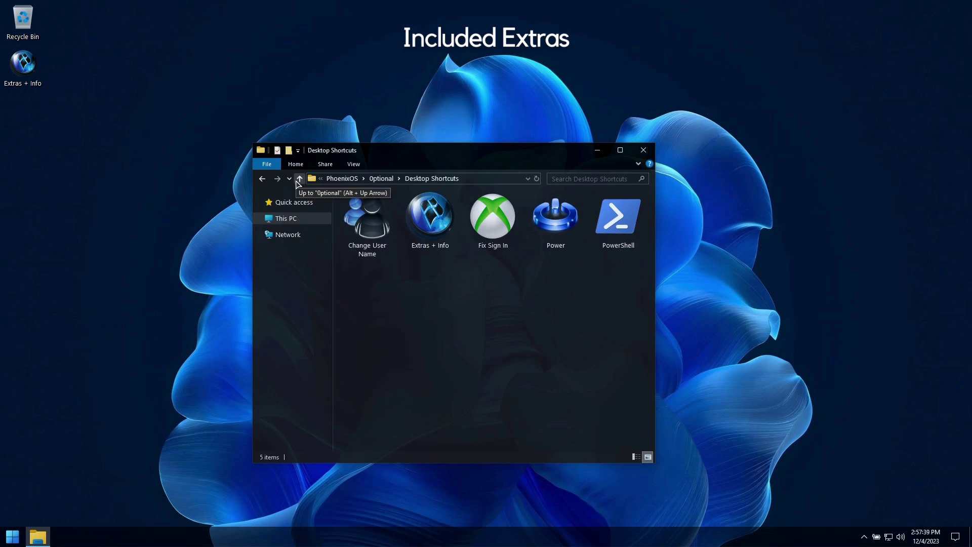
click(300, 178)
double_click(421, 222)
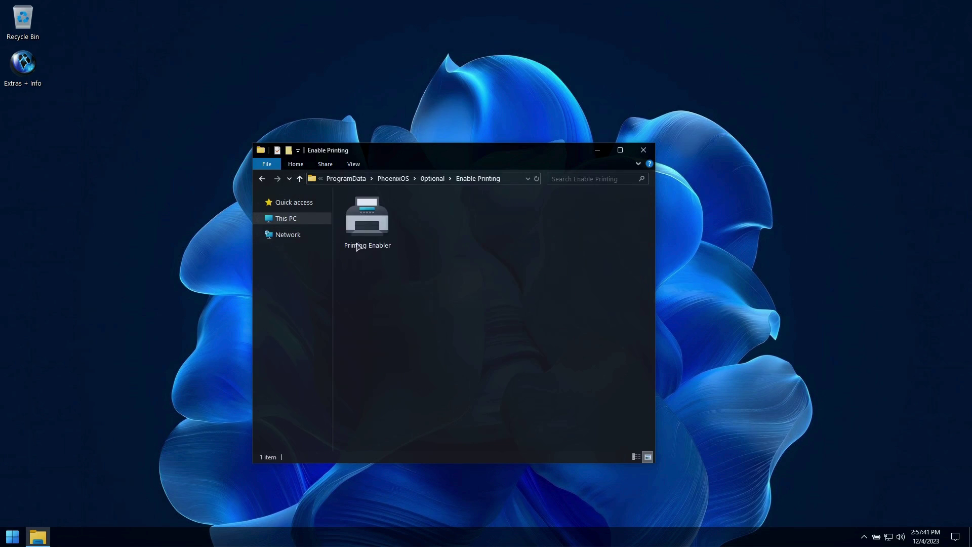
- View the contents of the Enable Touch Keyboard and End 'Text Input Application' folders
click(299, 178)
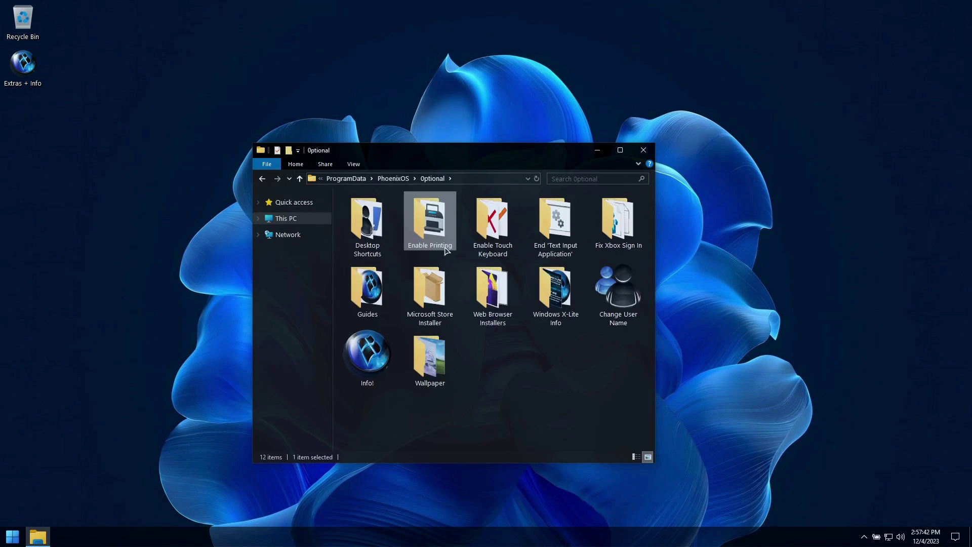
double_click(494, 223)
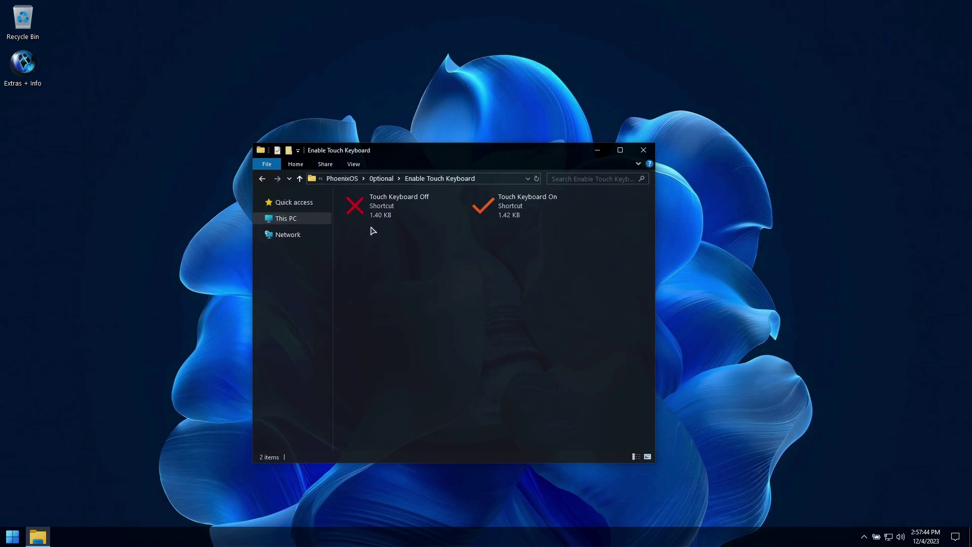
click(300, 179)
double_click(555, 216)
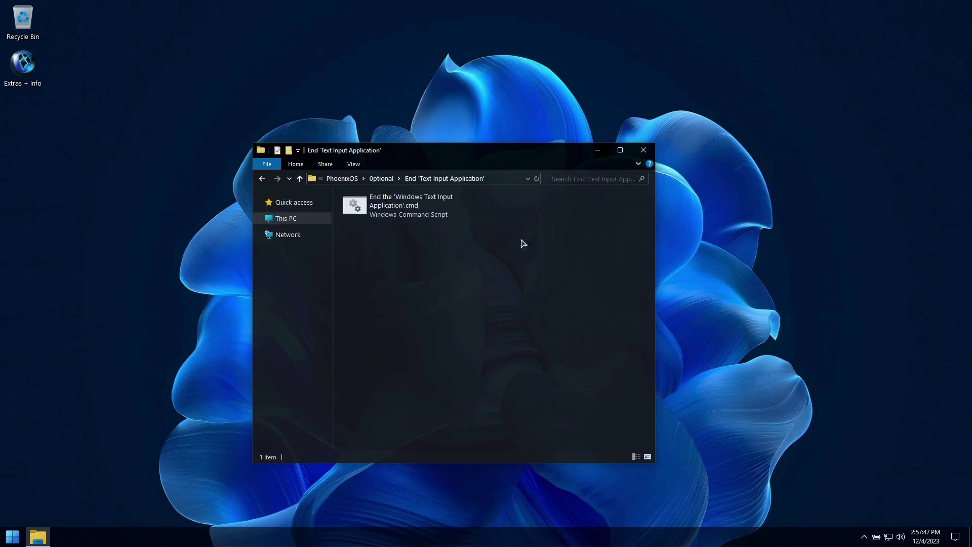
- View the contents of the Fix Xbox Sign In and Guides folders
click(300, 178)
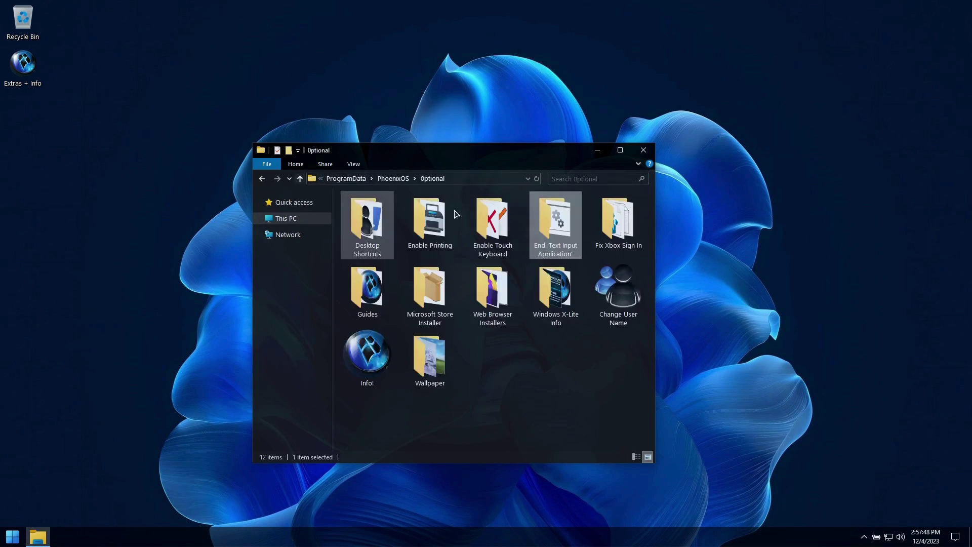
double_click(628, 217)
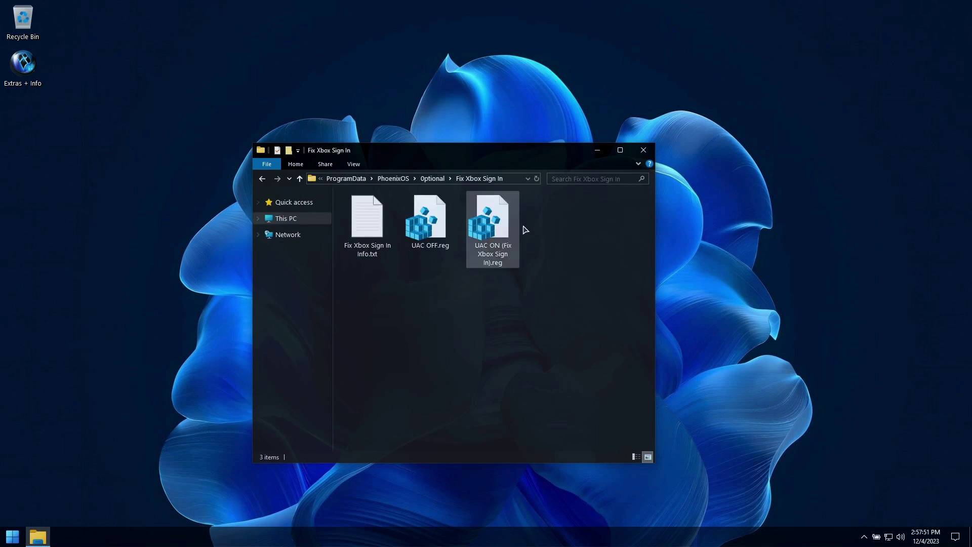
click(300, 178)
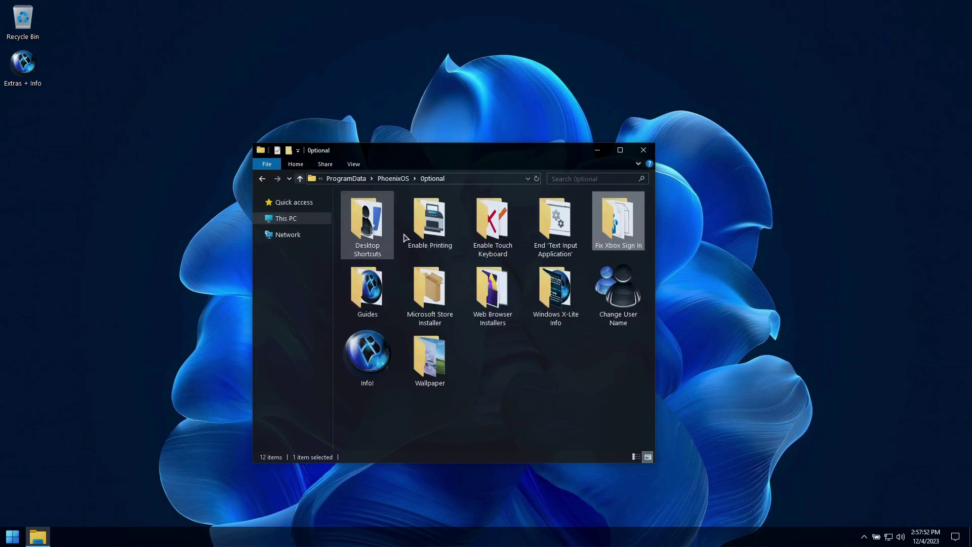
double_click(364, 271)
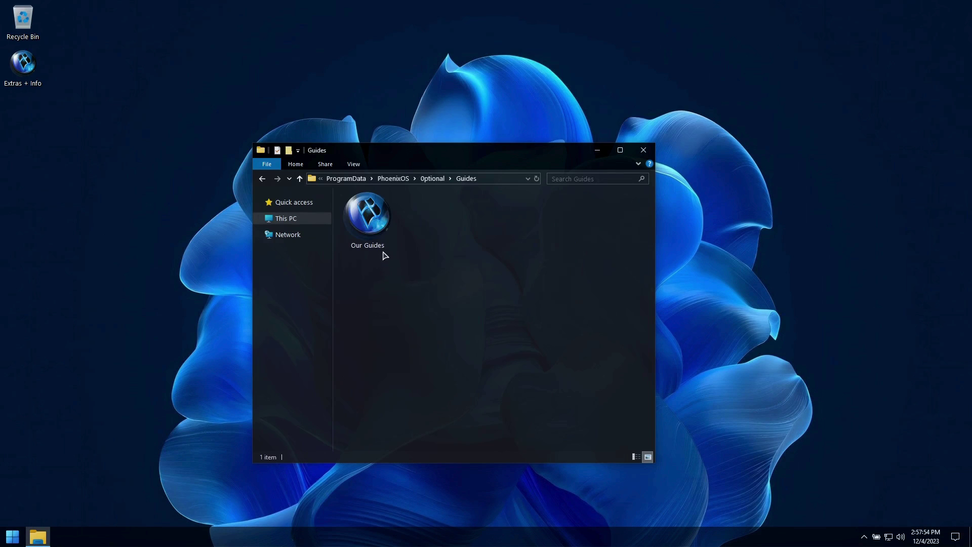
- View the Microsoft Store Installer folder and the Web Browser Installers folder, selecting TinyWallFirewall.msi
click(300, 178)
double_click(420, 278)
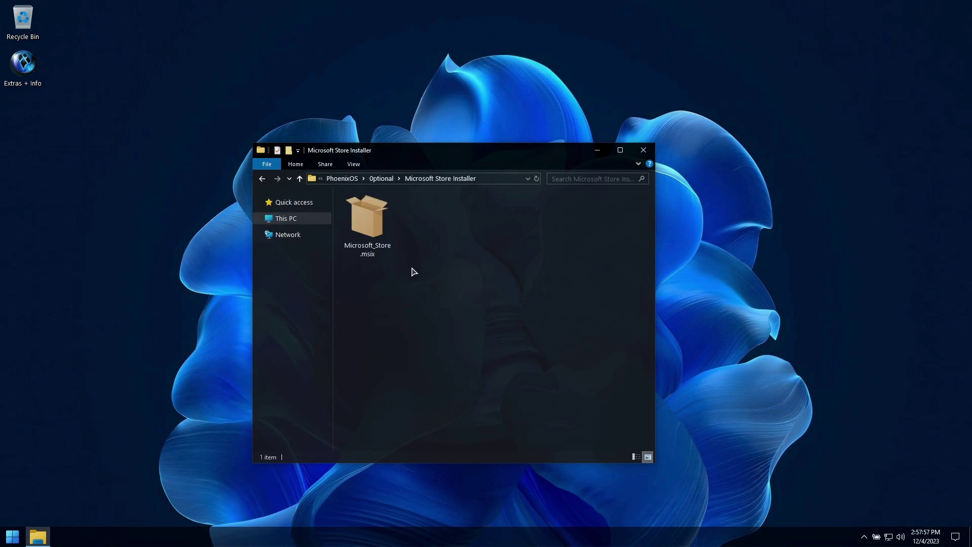
click(300, 178)
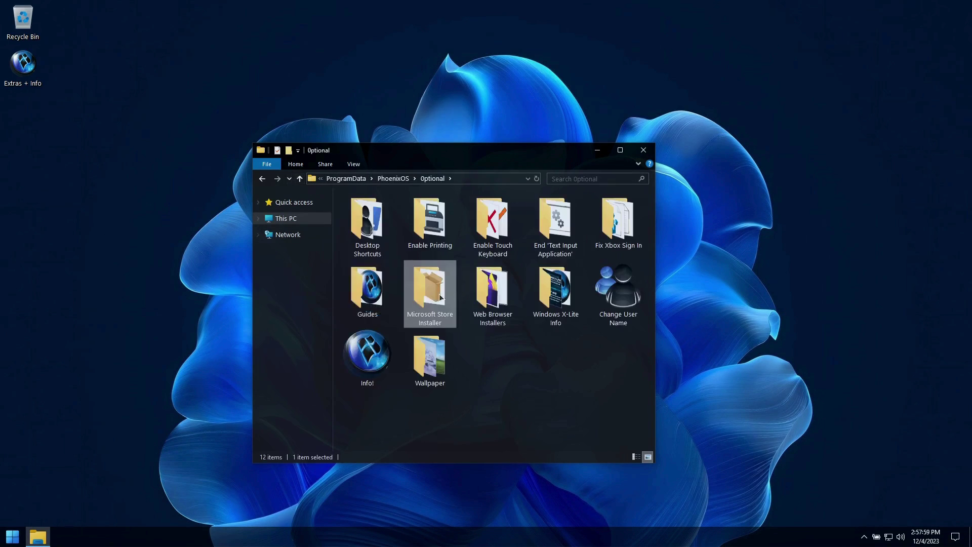
double_click(512, 288)
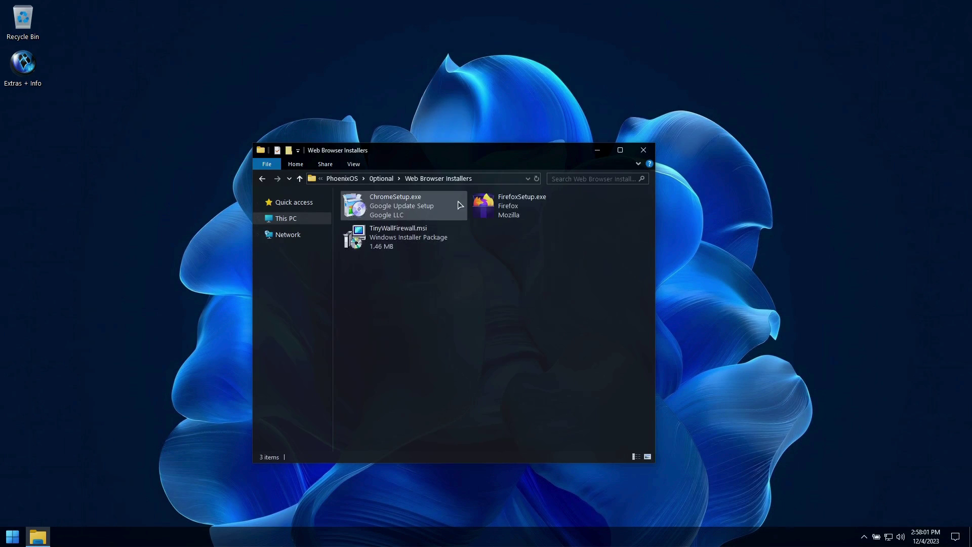
click(419, 236)
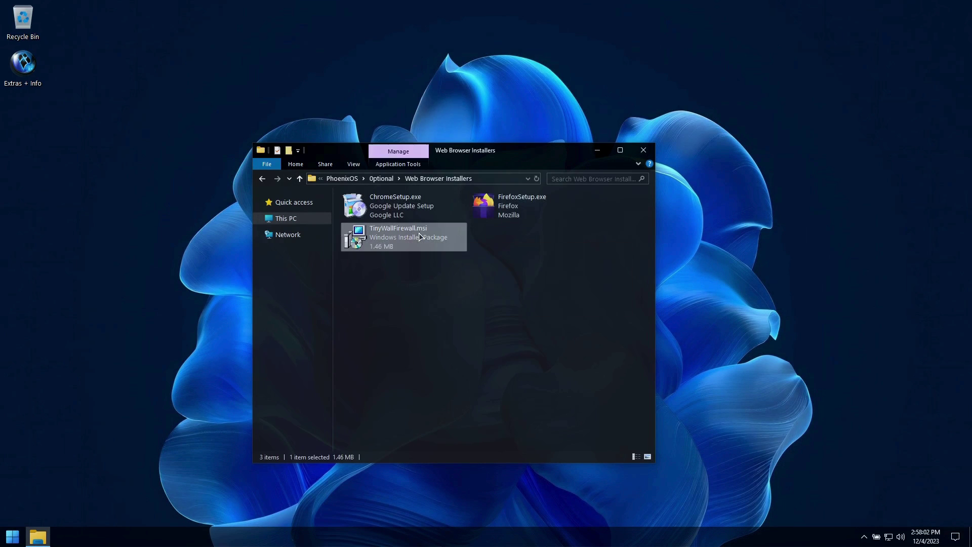
- Launch the Our Channel shortcut from the Windows X-Lite Info folder and reposition the browser window
click(301, 178)
double_click(555, 294)
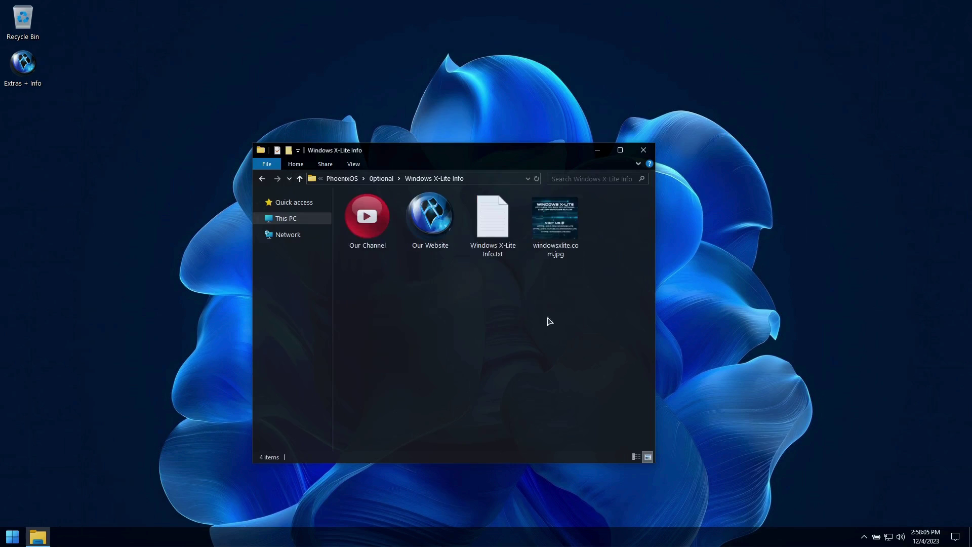
double_click(379, 226)
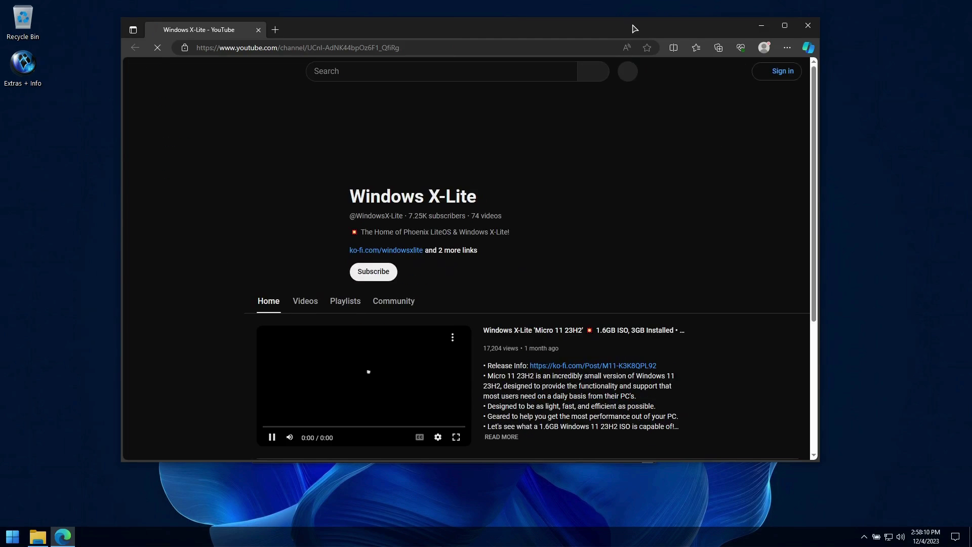
drag(633, 28, 631, 30)
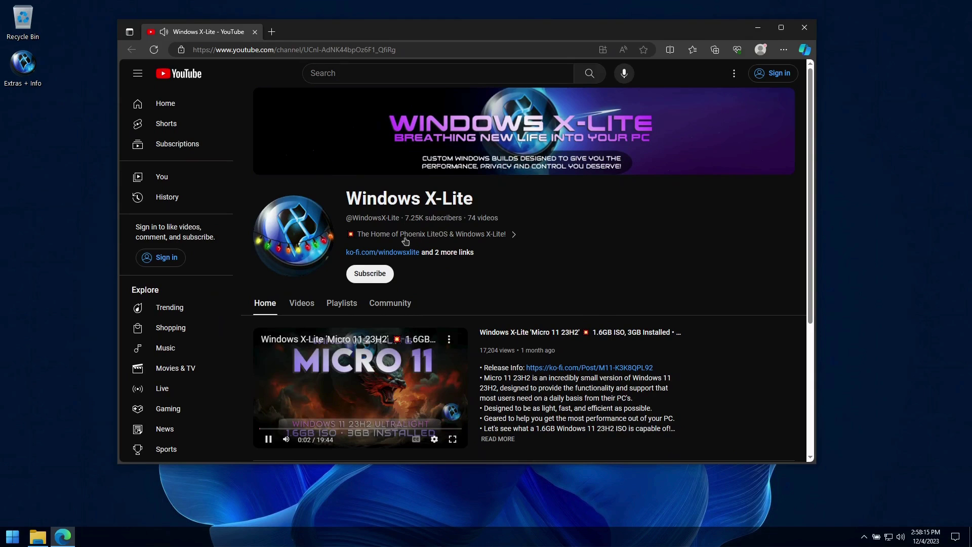
- Read the Windows X-Lite channel's About description and links, skim the channel page, and close the browser
click(452, 253)
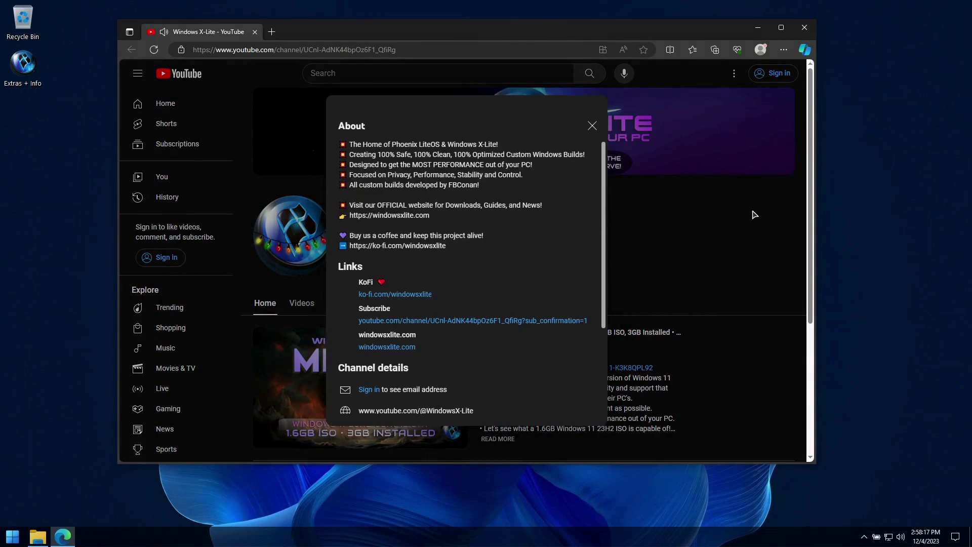
drag(349, 144, 499, 145)
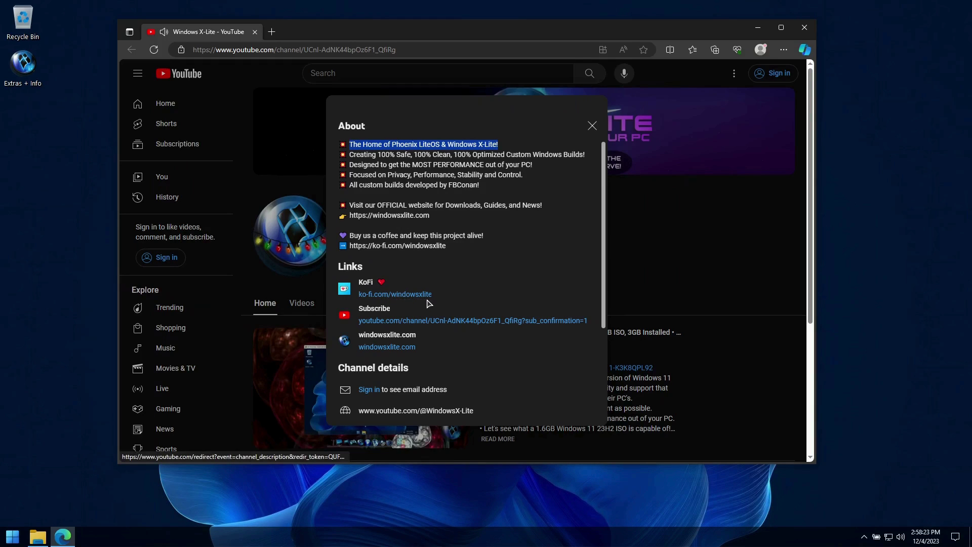
click(592, 126)
scroll(554, 310, down, 1)
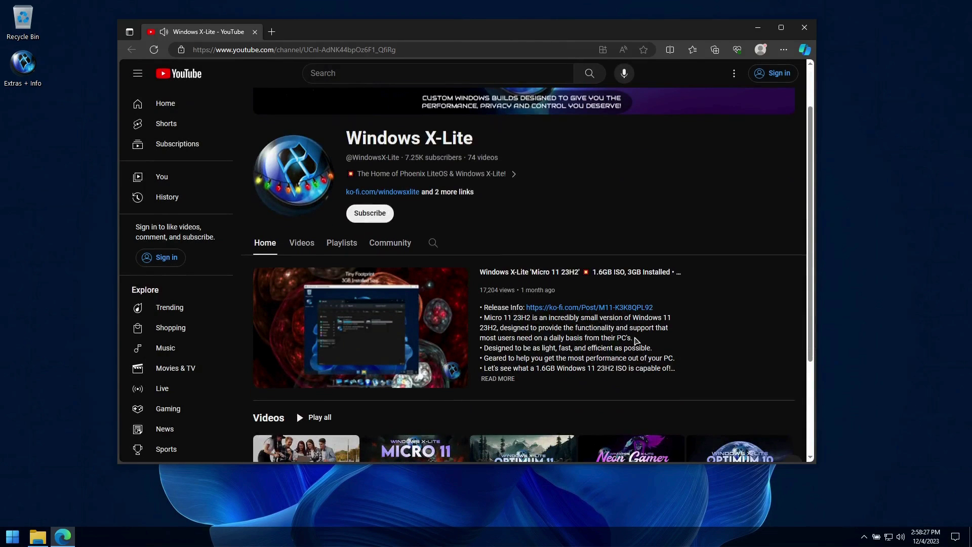
click(805, 27)
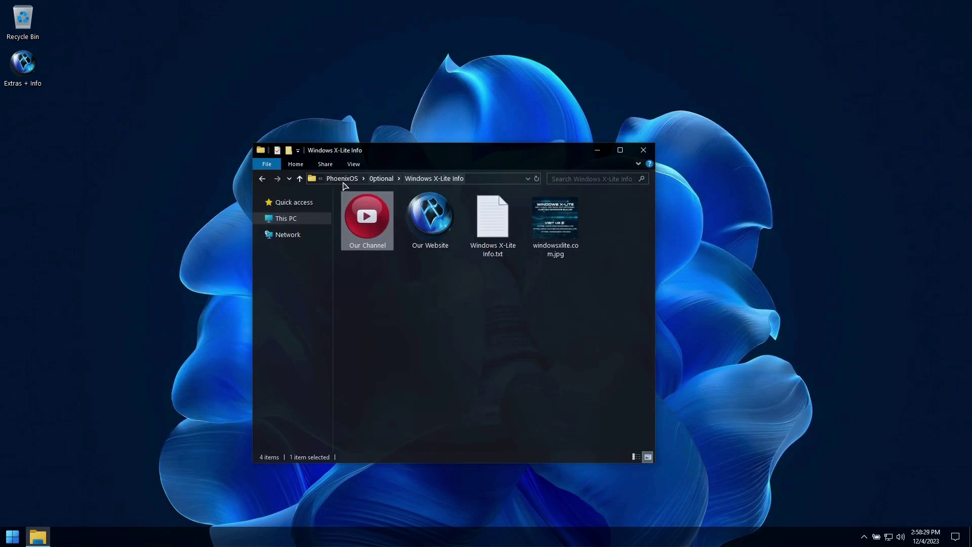
- Return to the extras folder, point out Change User Name, and view the images in the Wallpaper folder
click(300, 178)
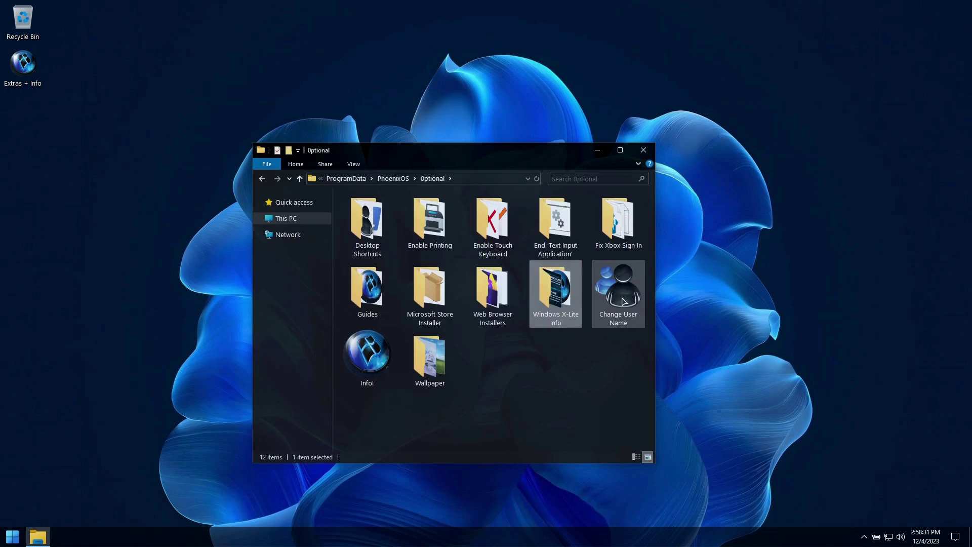
click(635, 306)
click(452, 368)
double_click(429, 359)
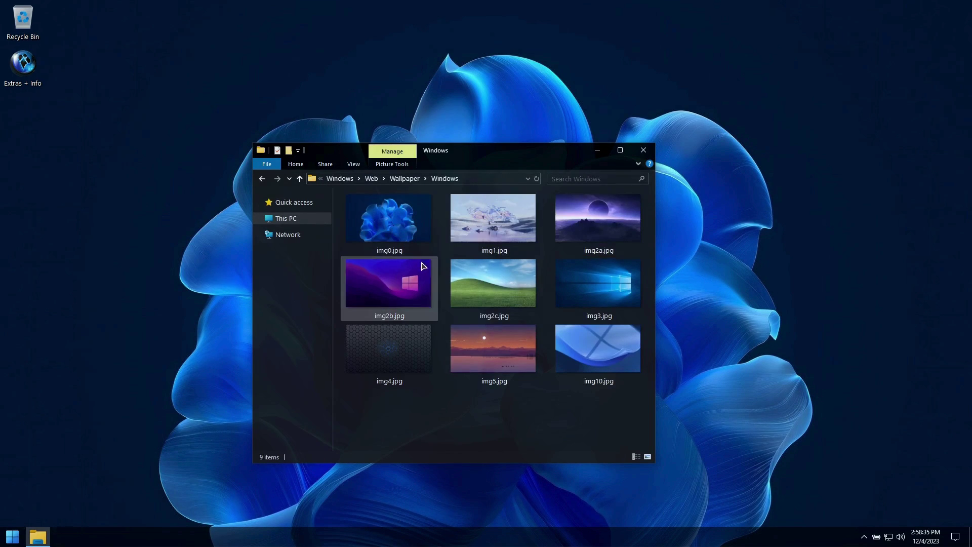
click(563, 333)
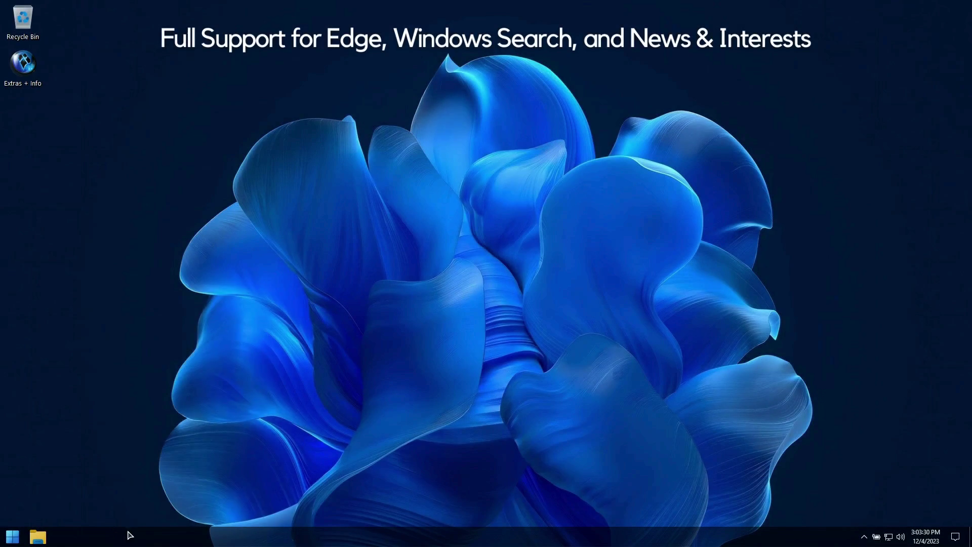
- Show the Windows search box on the taskbar
right_click(130, 536)
mouse_move(276, 309)
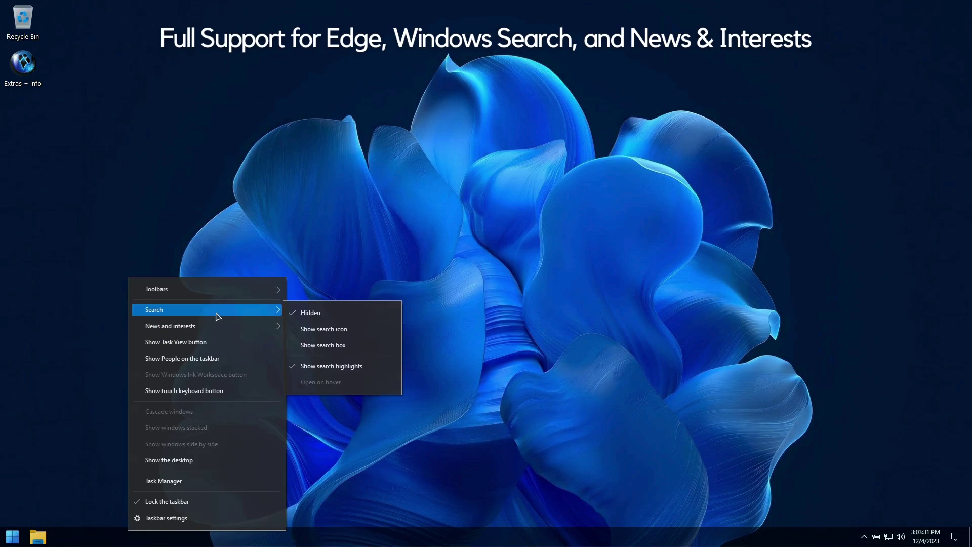
click(340, 346)
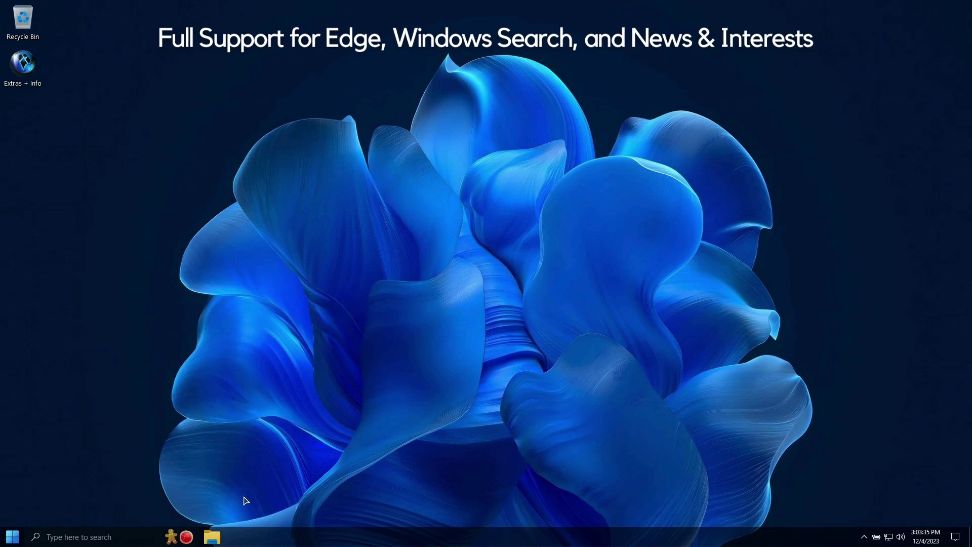
- Open Windows Search, browse its highlights feed, and open the Festive baking recipes article
click(187, 537)
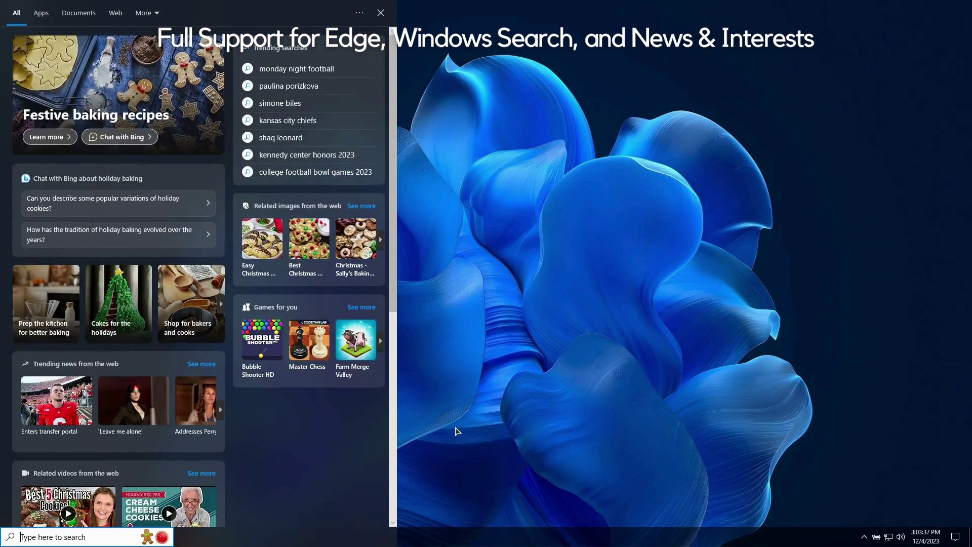
drag(400, 84, 400, 302)
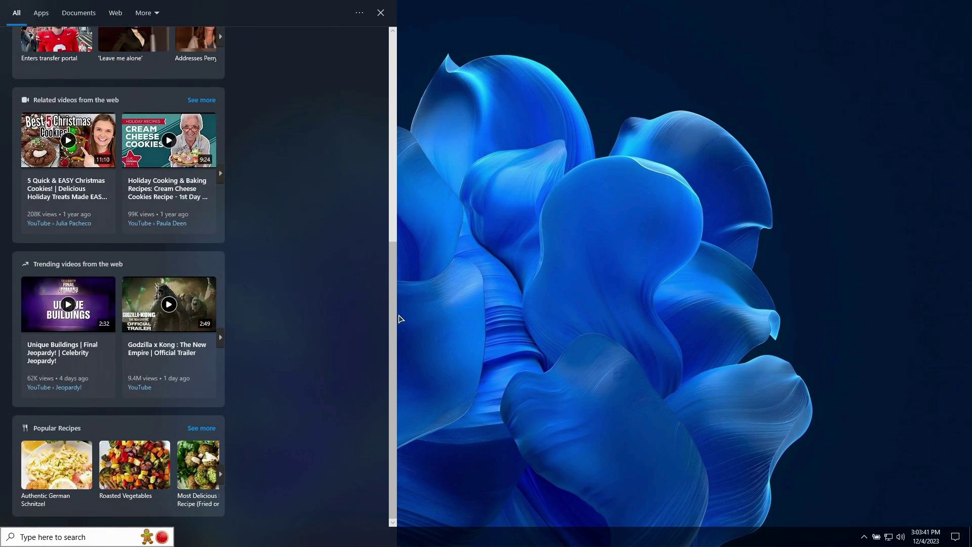
drag(390, 381, 408, 126)
click(150, 68)
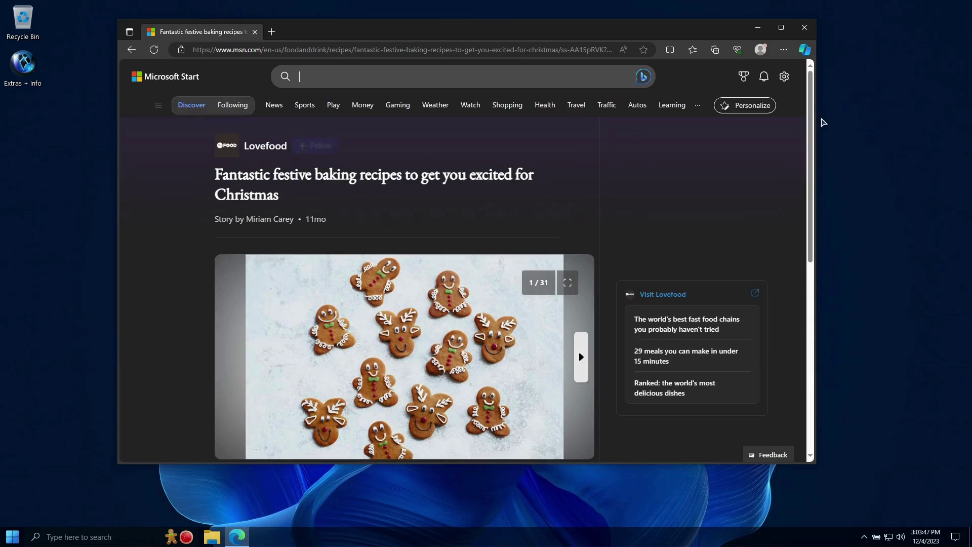
- Page through the festive baking slideshow to the third recipe, view the Copilot sidebar, and close the browser
drag(811, 85, 812, 98)
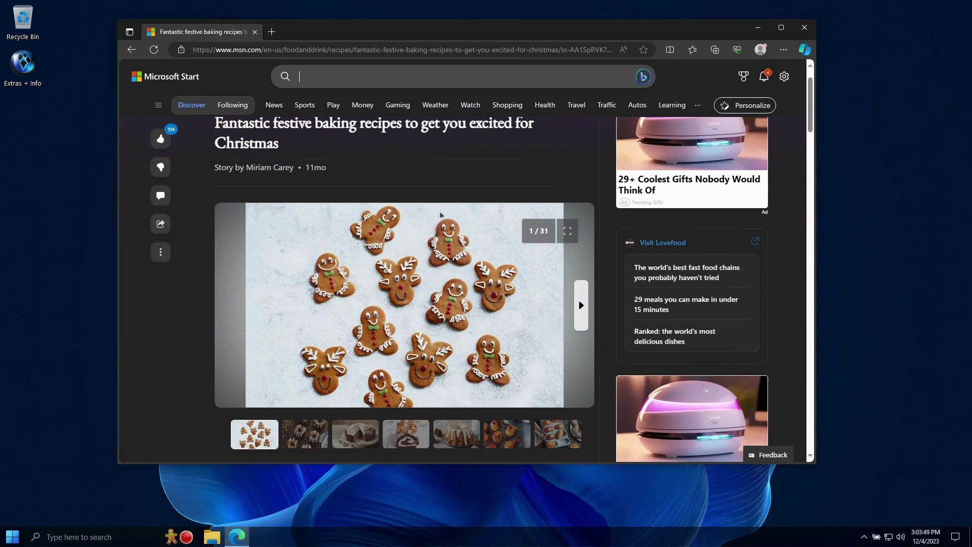
click(581, 306)
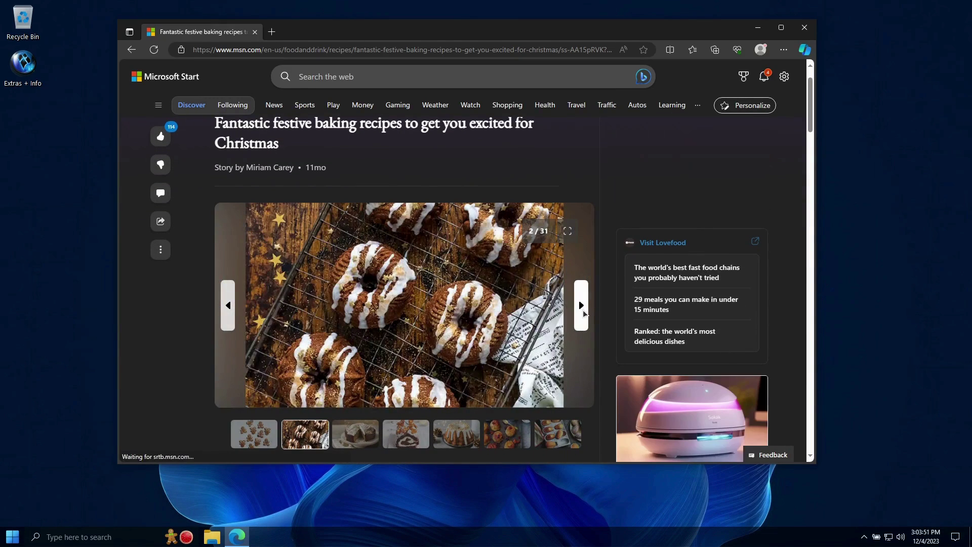
click(582, 316)
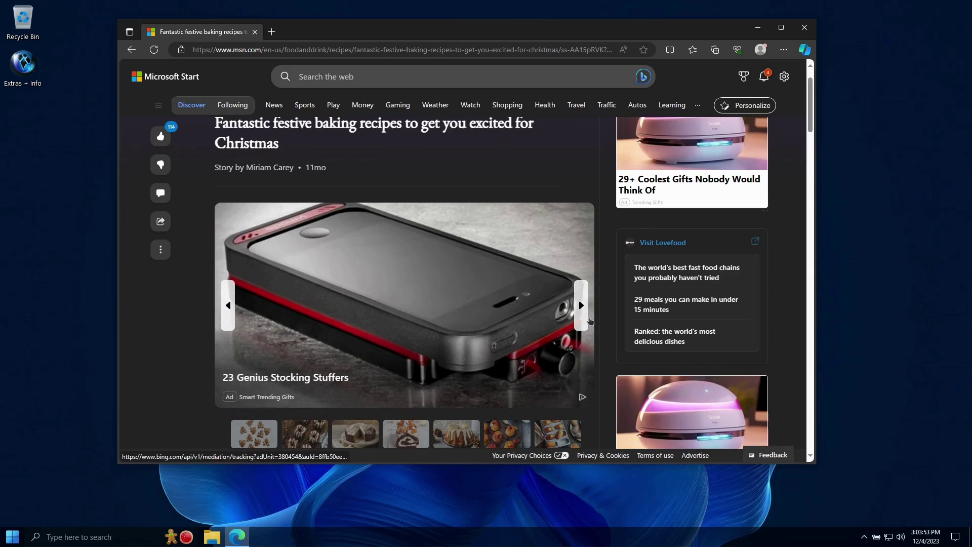
click(582, 305)
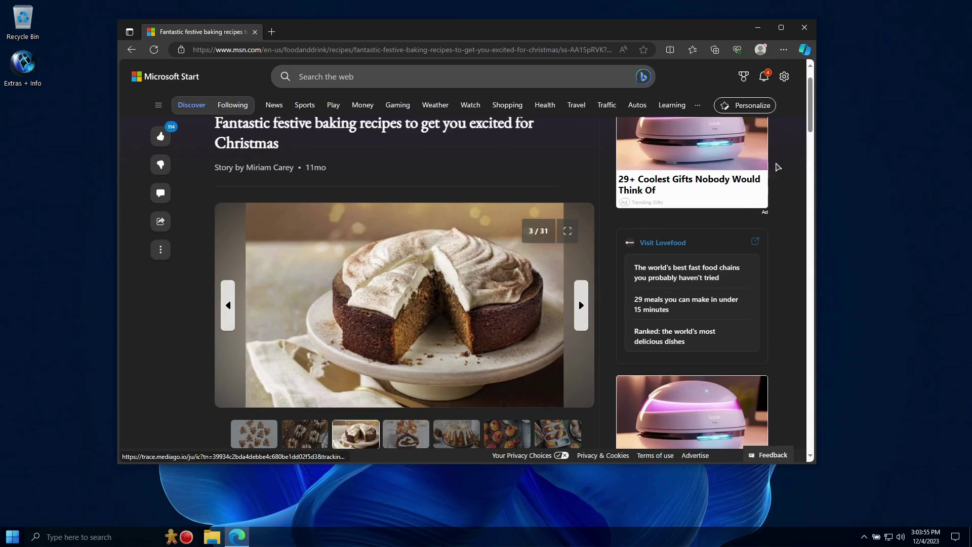
drag(812, 110, 824, 156)
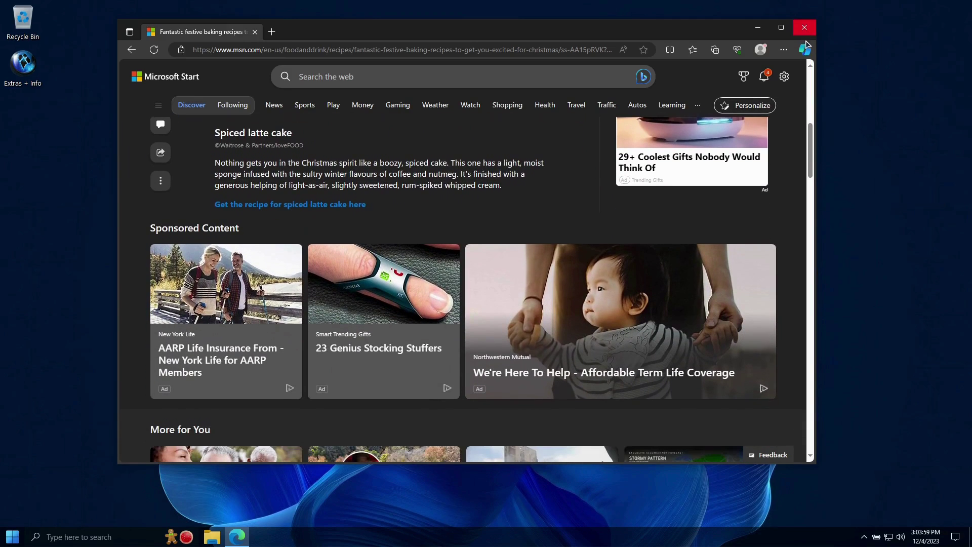
click(805, 50)
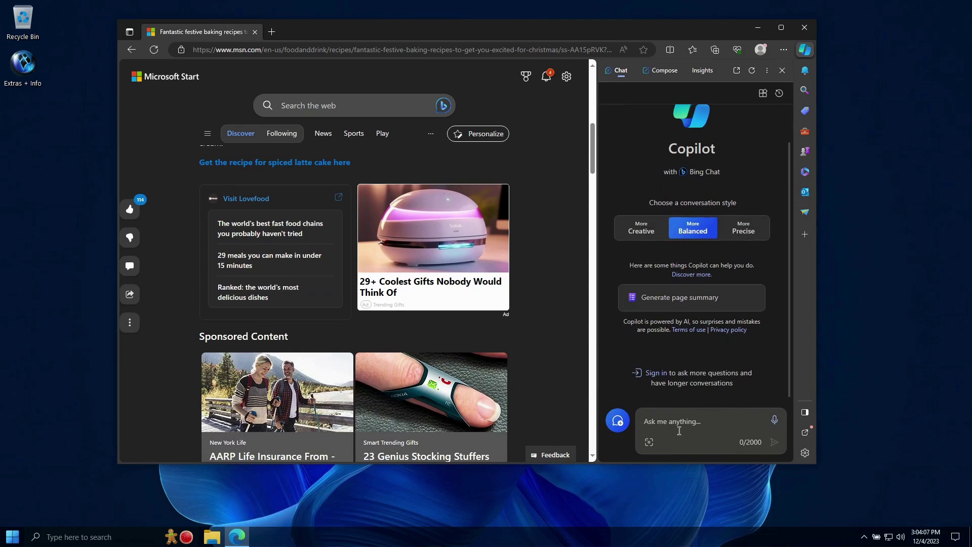
click(804, 28)
- Show News and interests on the taskbar with both icon and text
right_click(759, 536)
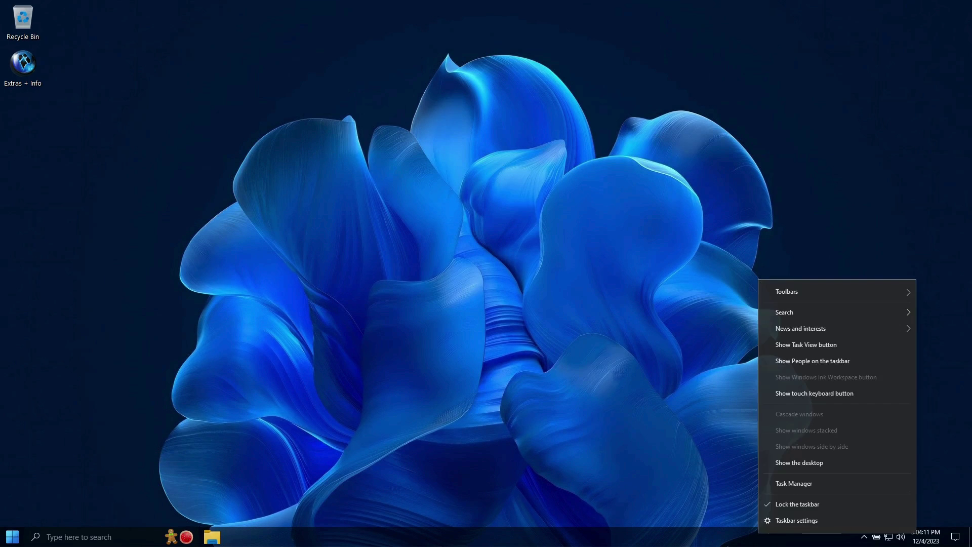
mouse_move(843, 329)
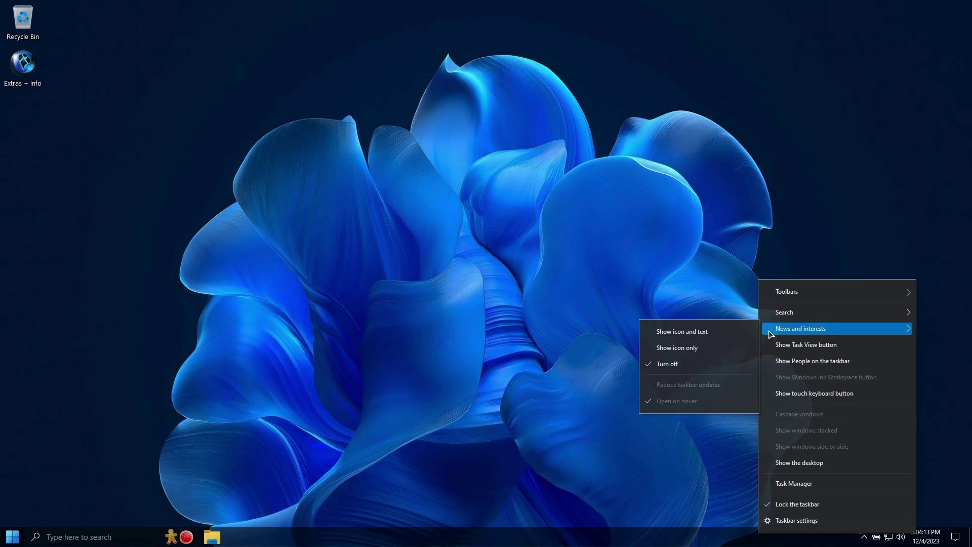
click(691, 334)
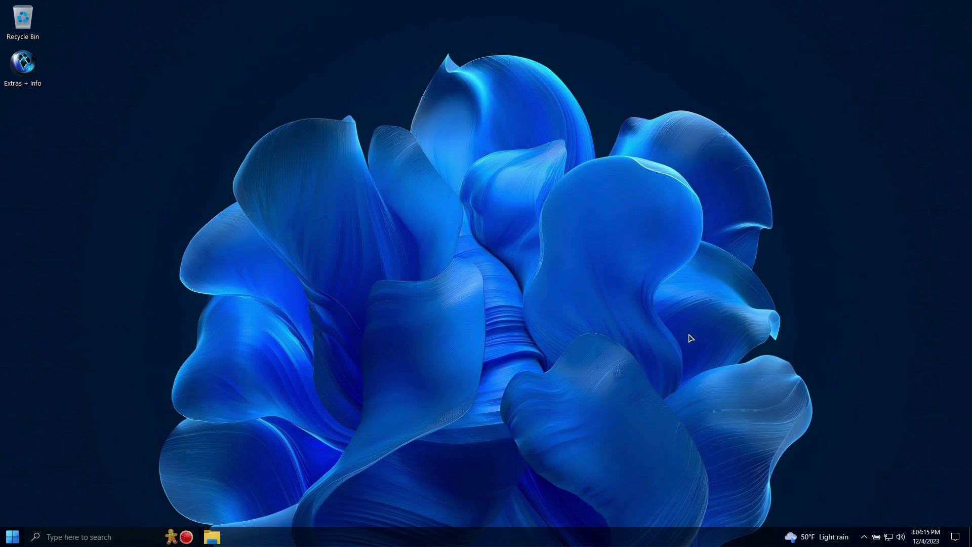
- Browse the News and interests feed and check the location options on the weather card
click(803, 540)
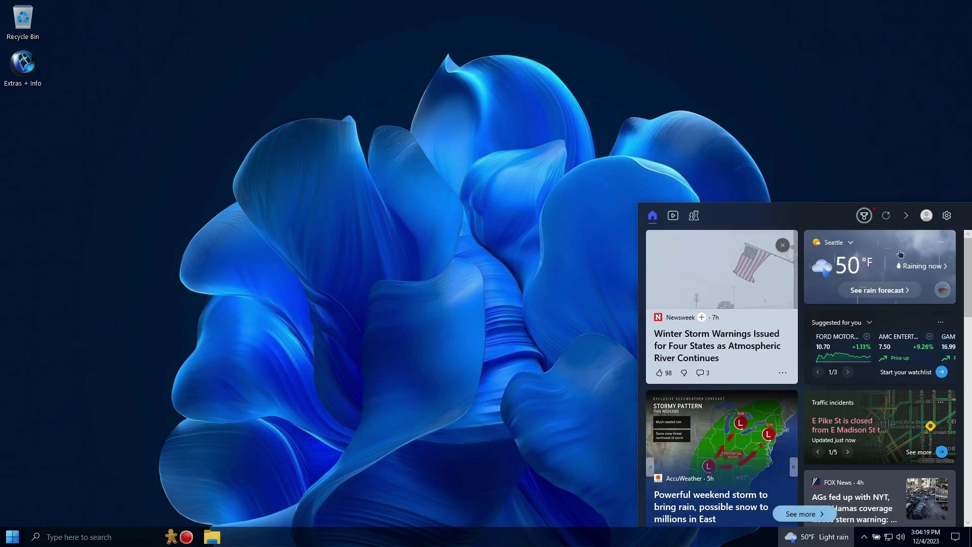
scroll(960, 254, down, 3)
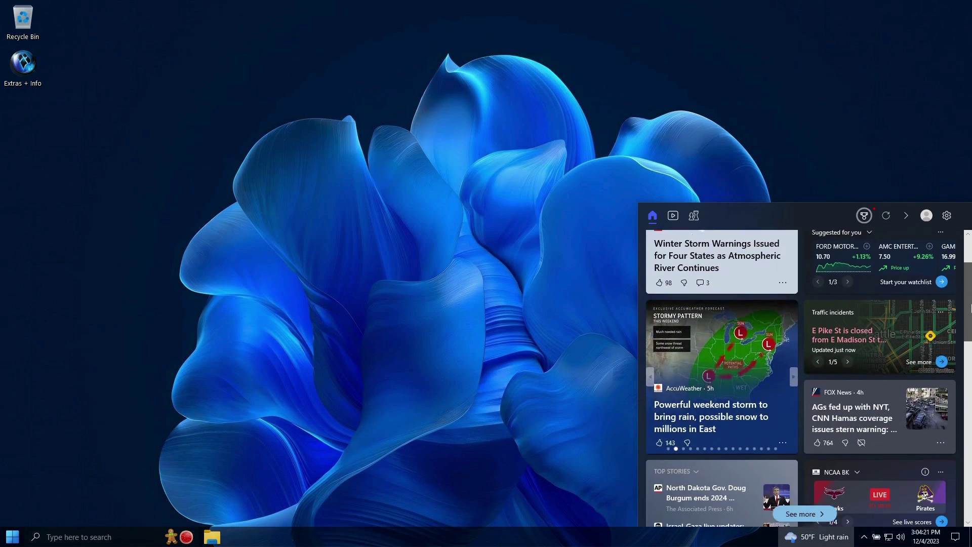
drag(970, 324, 965, 497)
scroll(966, 491, up, 15)
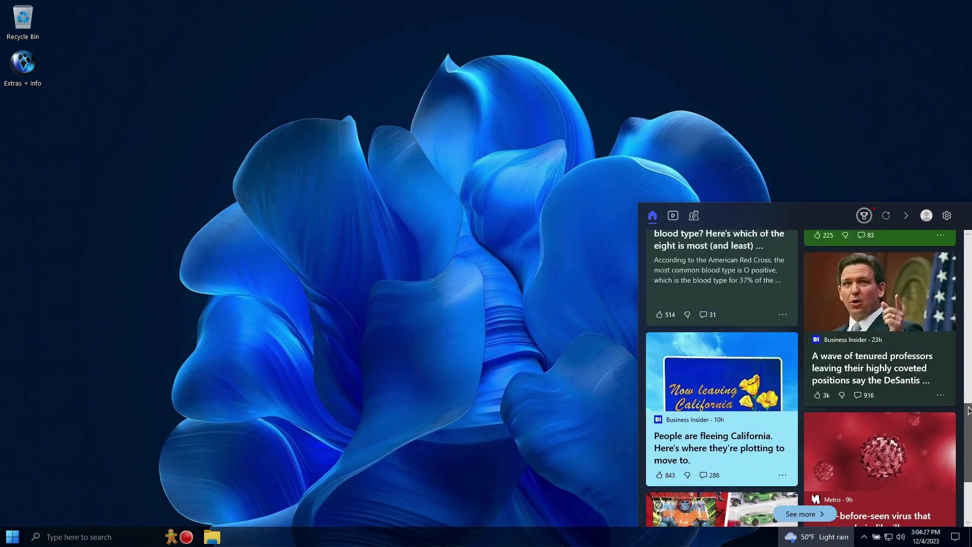
click(851, 242)
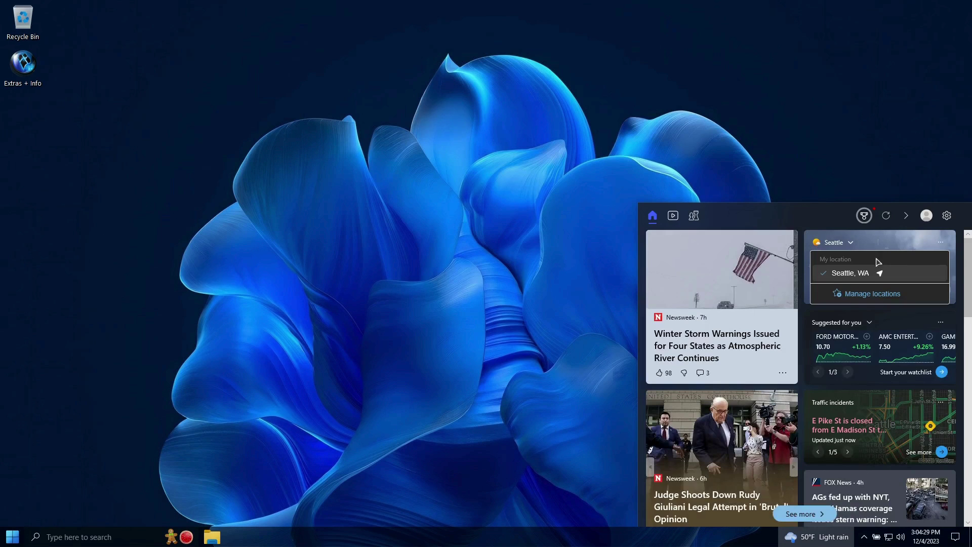
click(877, 335)
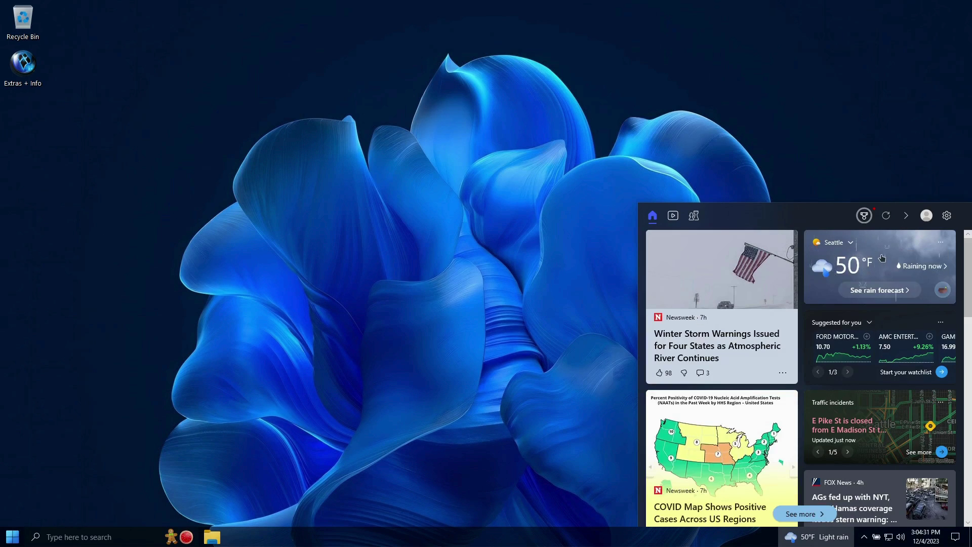
- Open the full Seattle weather forecast from the weather card, skim it, and close the browser
click(883, 261)
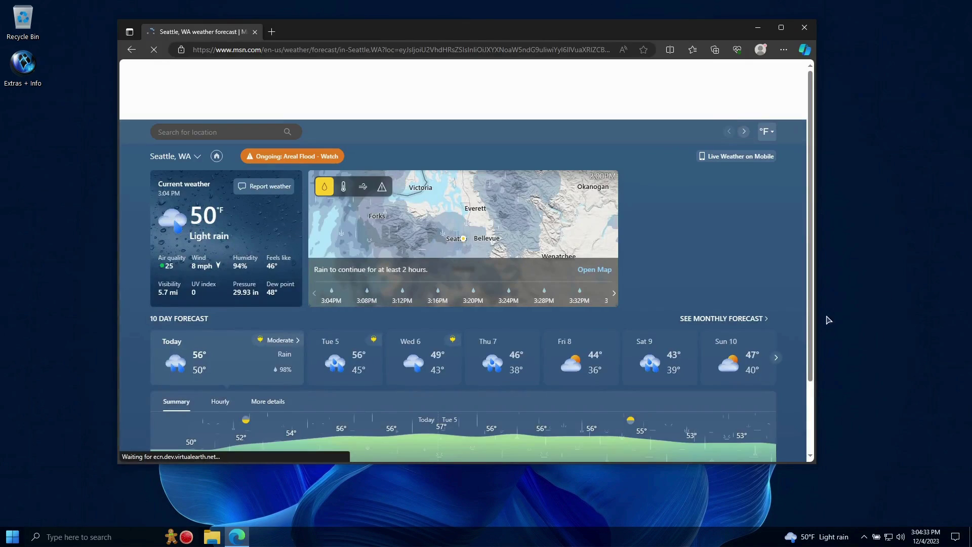
drag(810, 107, 817, 143)
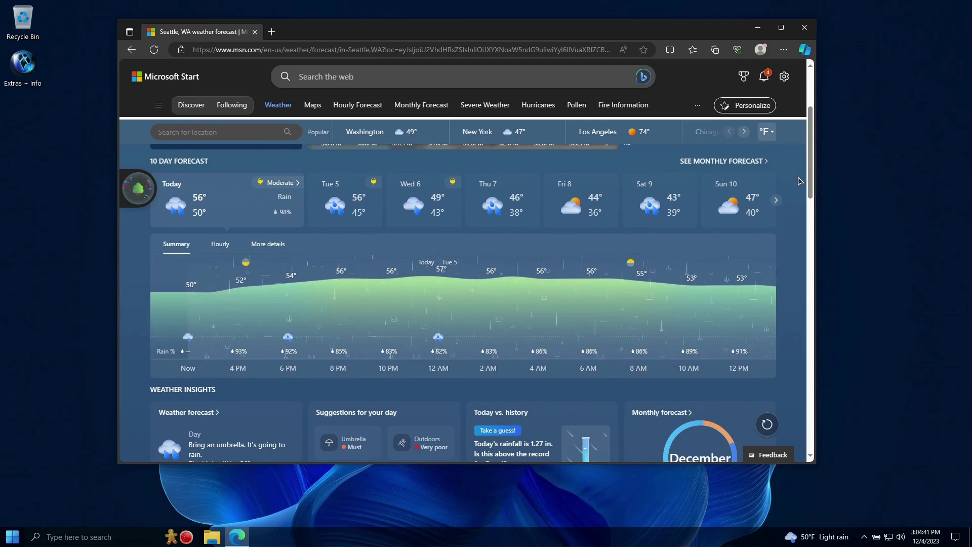
click(804, 28)
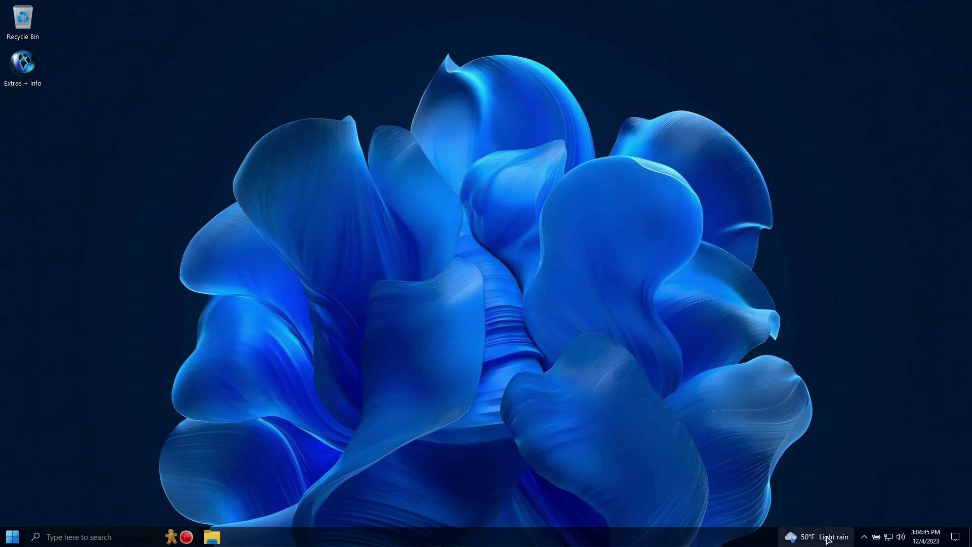
- Open the Winter Storm Warnings article from News and interests, skim its page and the Copilot sidebar, and close the browser
mouse_move(831, 537)
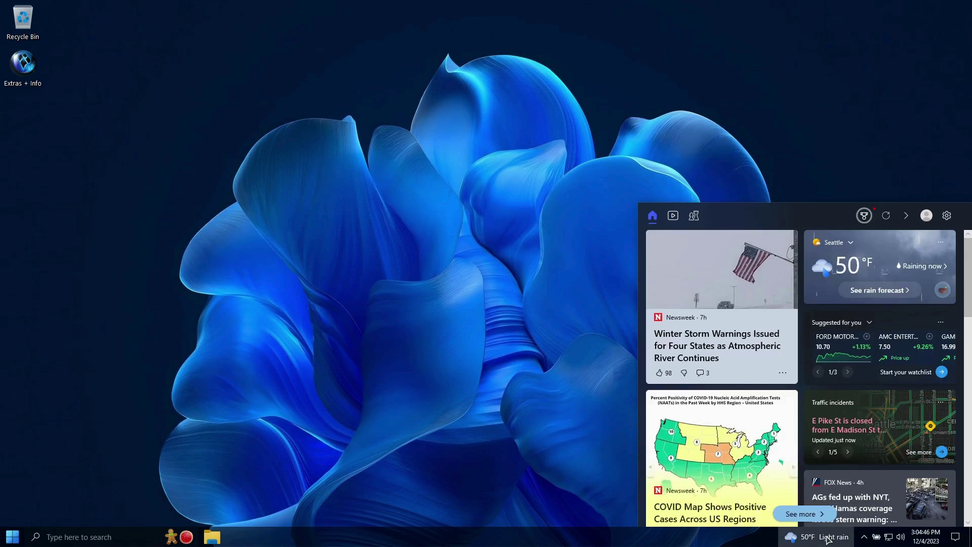
click(716, 264)
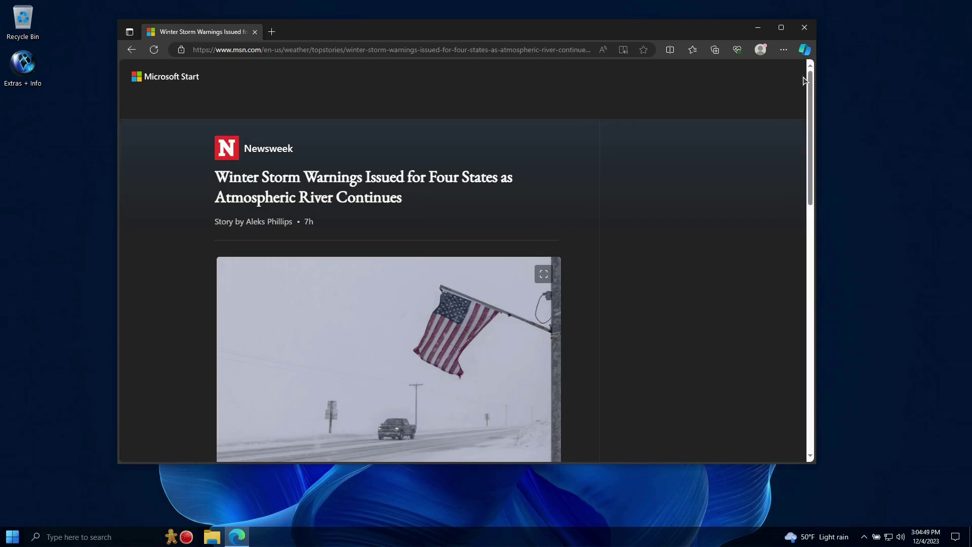
scroll(810, 96, down, 1)
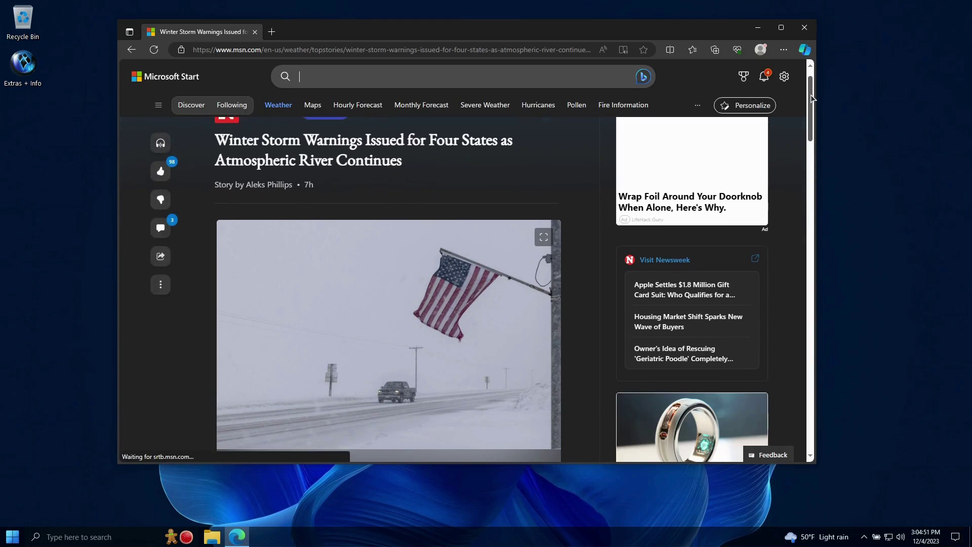
drag(812, 97, 812, 248)
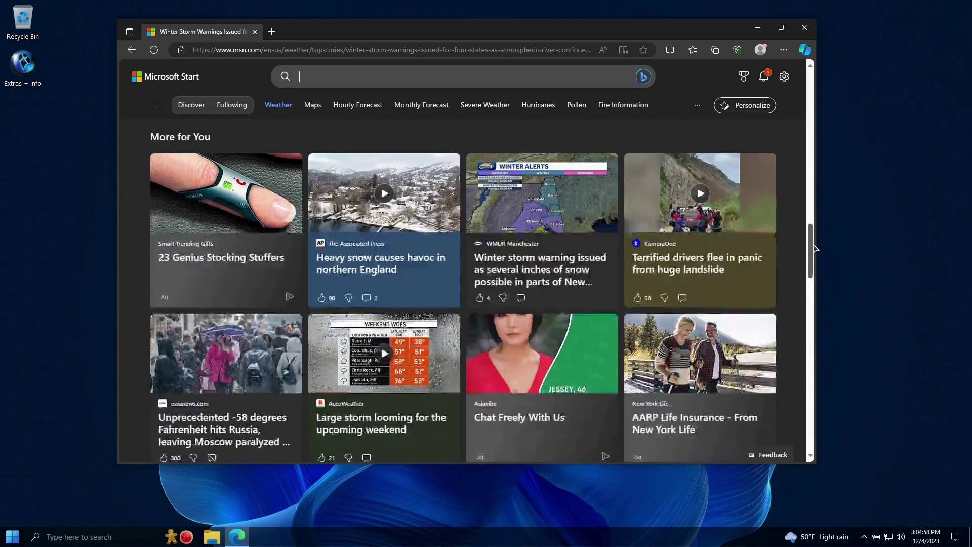
click(805, 50)
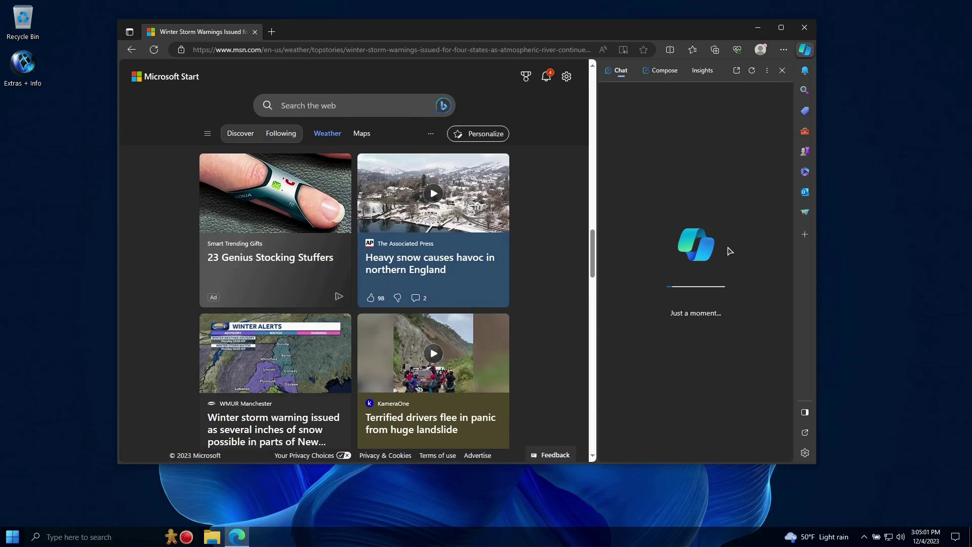
click(805, 23)
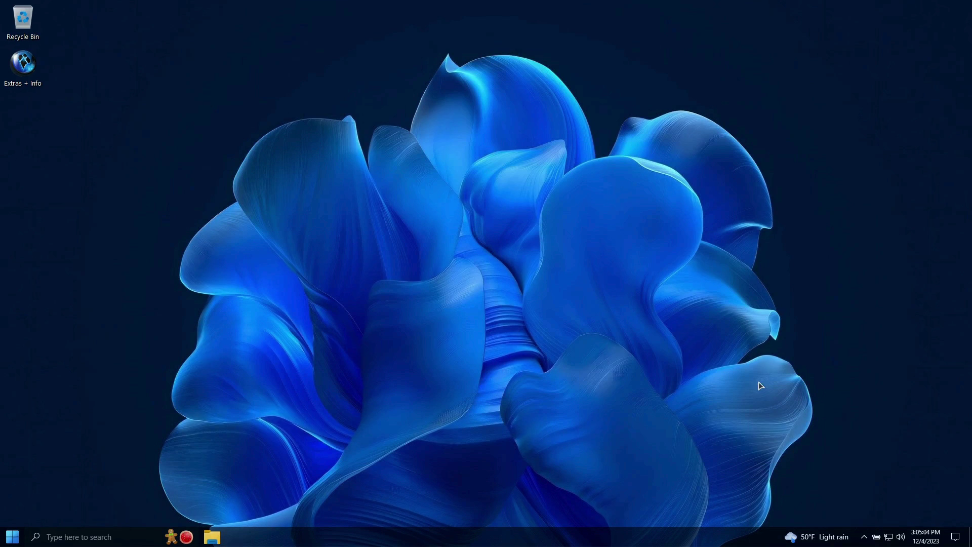
- Turn off News and interests and hide the search box on the taskbar
right_click(703, 541)
mouse_move(812, 336)
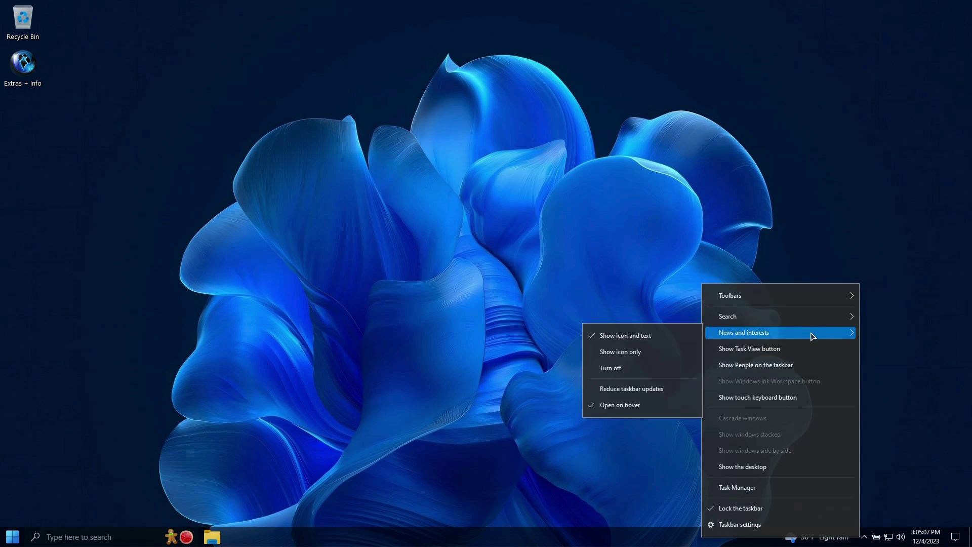
click(639, 369)
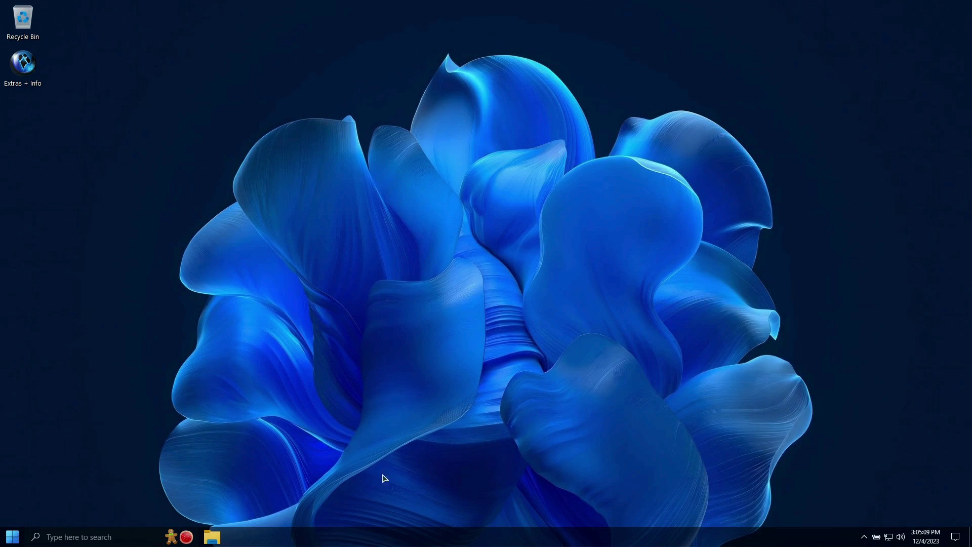
right_click(322, 536)
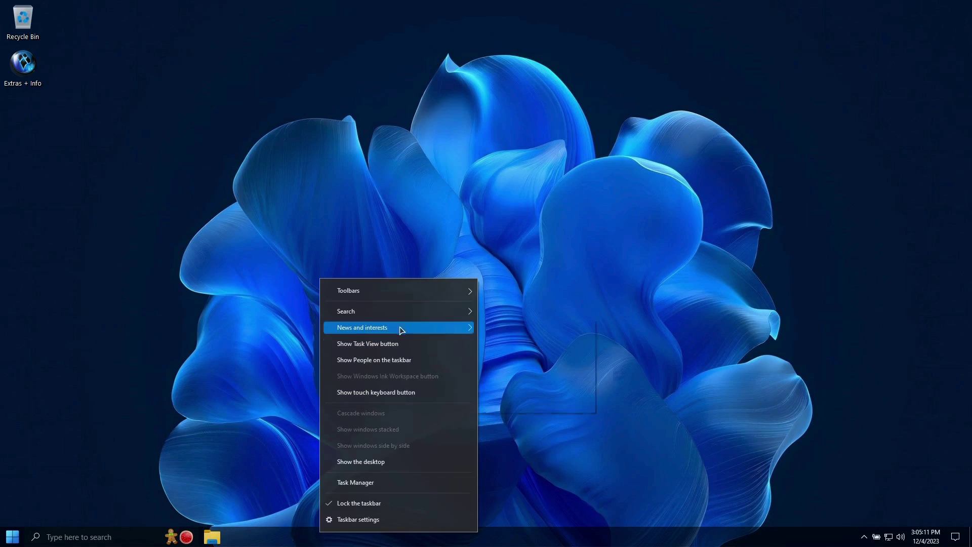
mouse_move(405, 317)
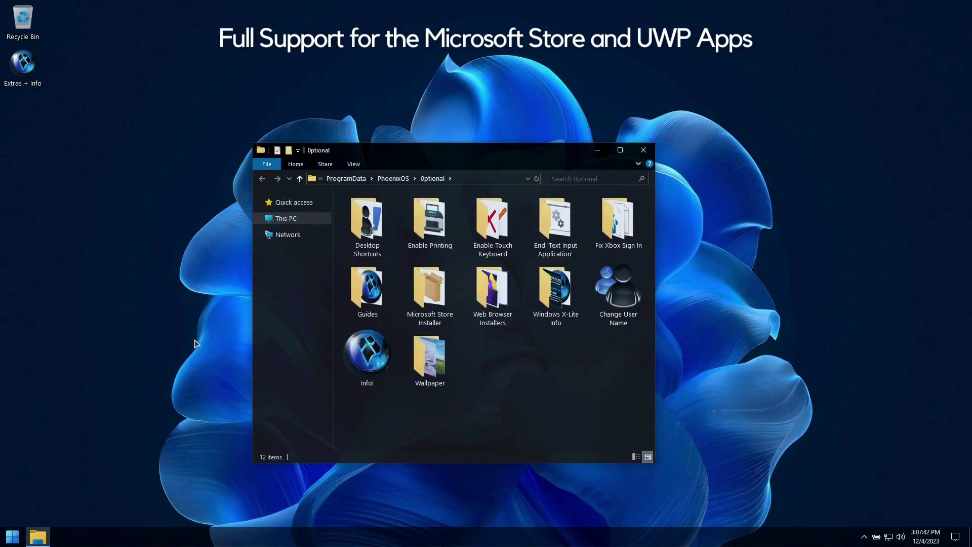
- Launch Microsoft_Store.msix from the Microsoft Store Installer folder, close the folder, and move the installer window to the middle of the desktop
click(450, 291)
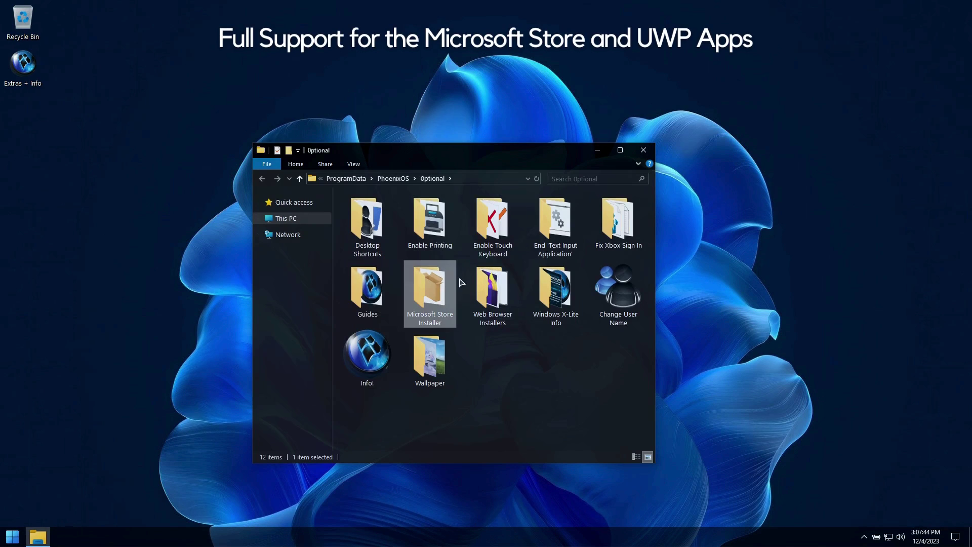
double_click(434, 292)
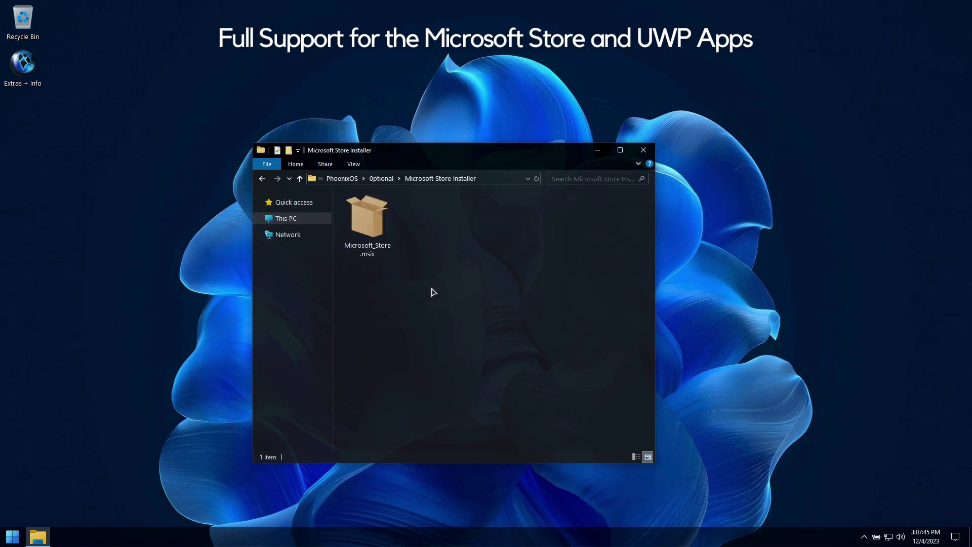
right_click(370, 218)
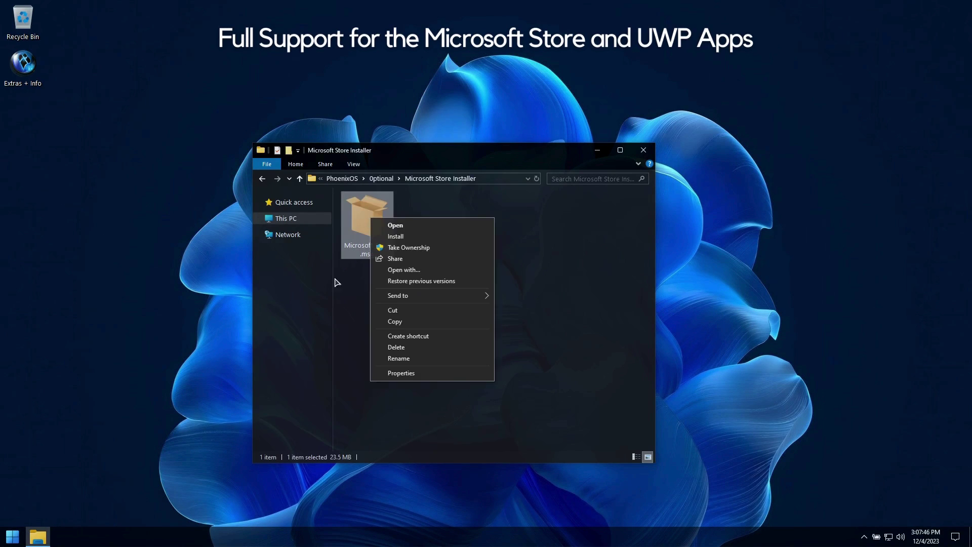
click(439, 226)
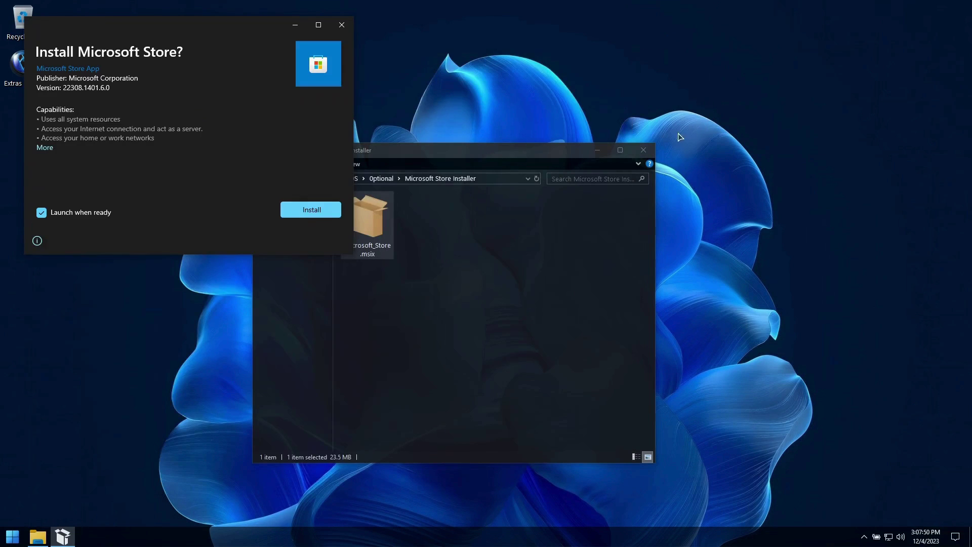
click(643, 150)
drag(198, 32, 459, 155)
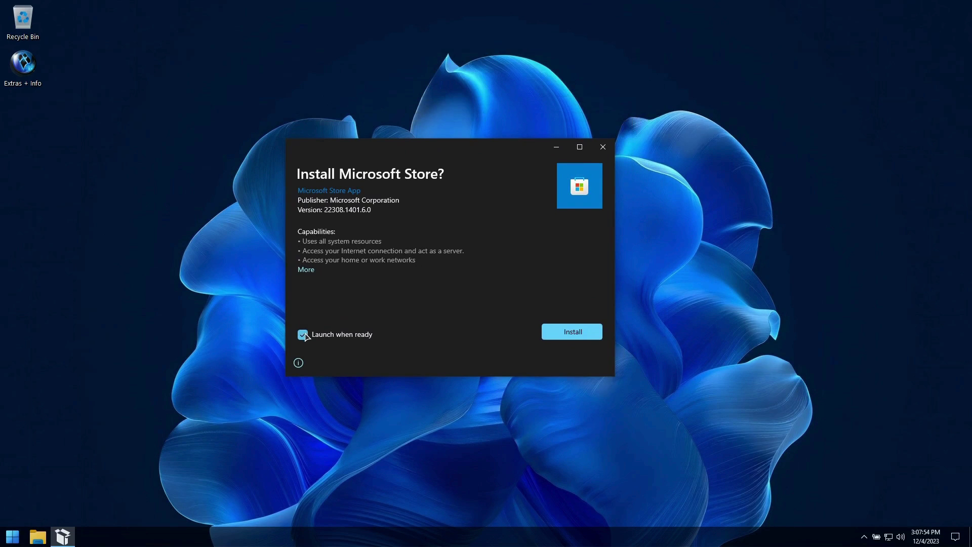
- Install Microsoft Store with automatic launch turned off, check the framework downloads in the notifications, and close the finished installer
click(588, 332)
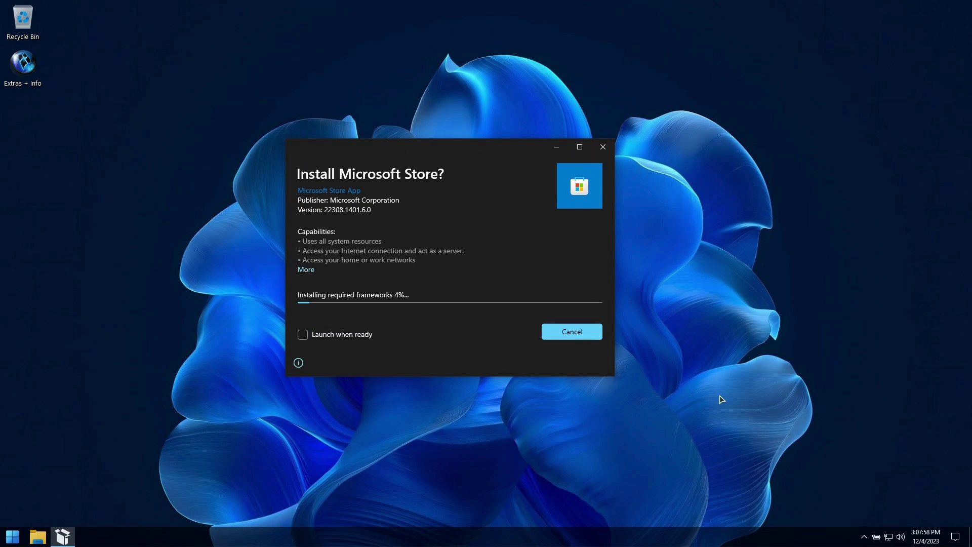
drag(519, 154, 495, 180)
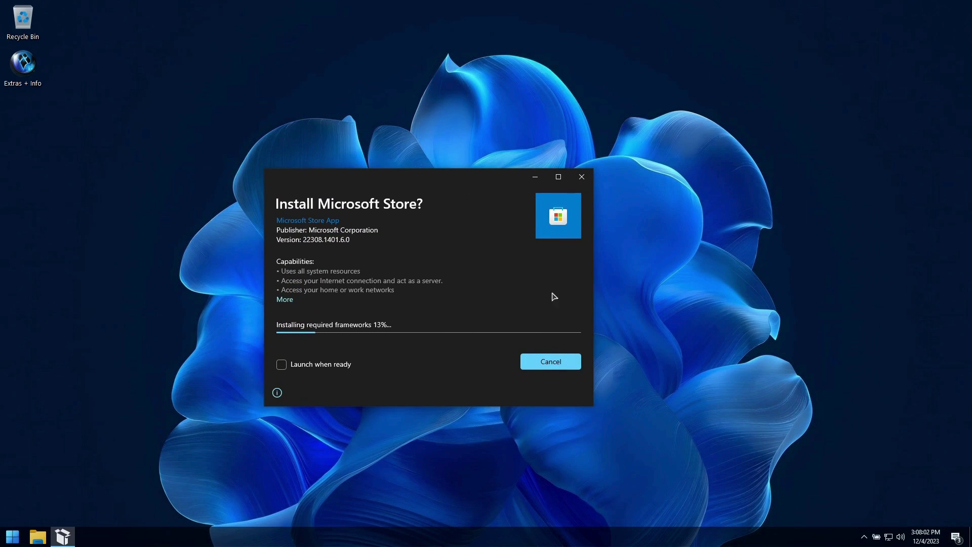
click(956, 538)
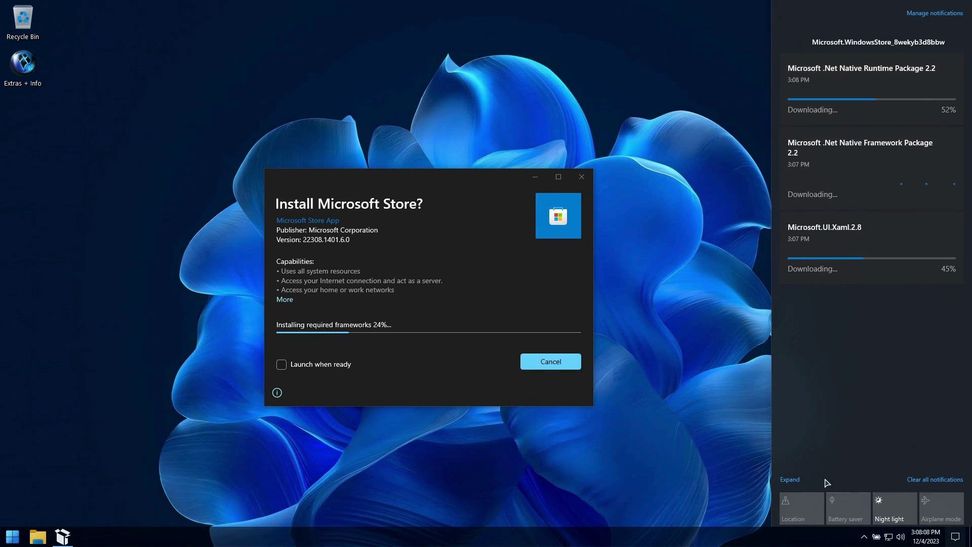
click(797, 481)
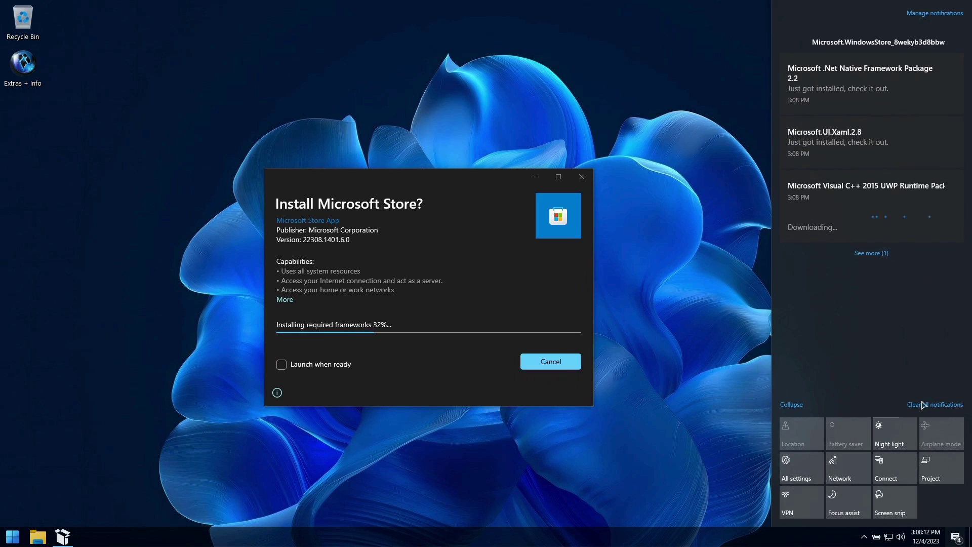
click(704, 231)
mouse_move(478, 183)
mouse_down()
mouse_move(712, 73)
mouse_move(786, 63)
mouse_move(636, 156)
mouse_move(482, 175)
mouse_up()
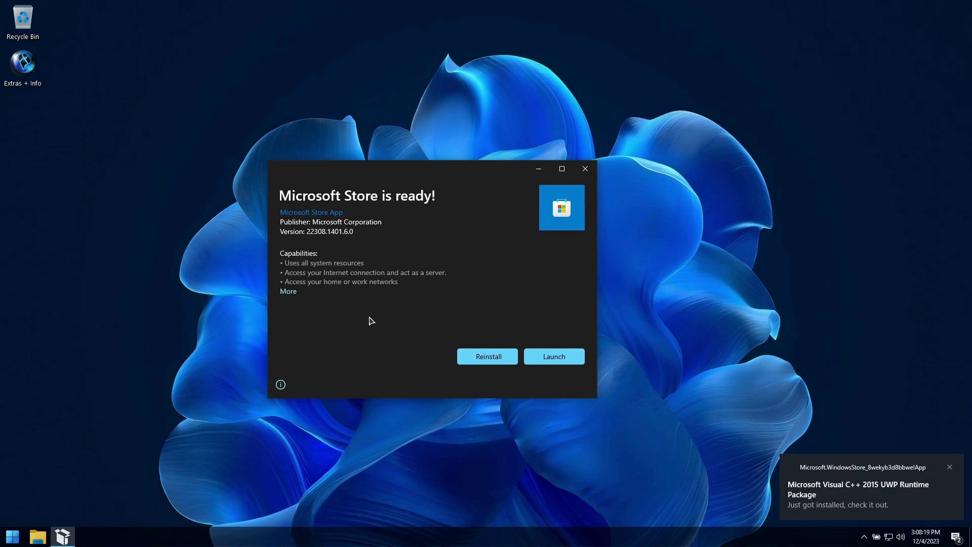
click(585, 168)
click(949, 467)
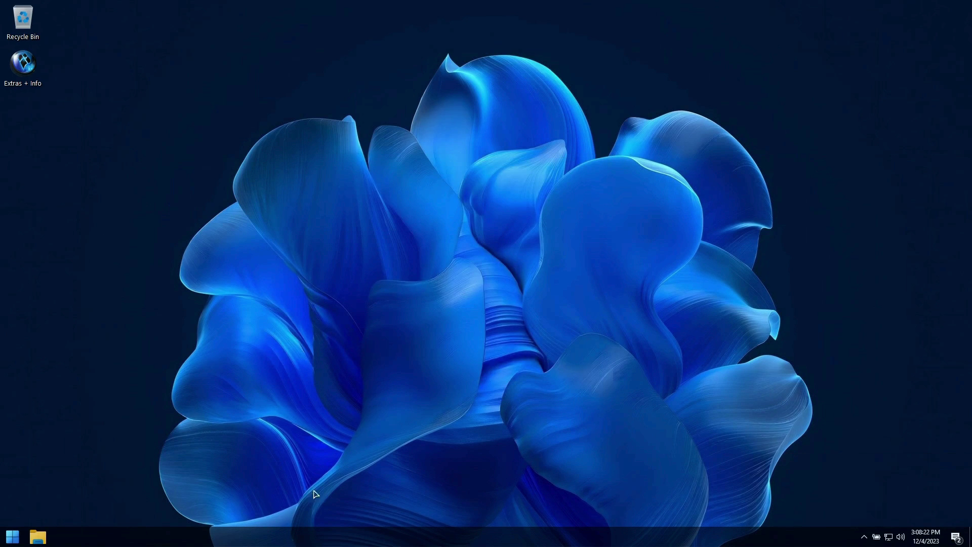
- Launch Microsoft Store from the installed apps, dismiss the App Installer notification, and move the Store window to the middle of the desktop
click(13, 536)
click(24, 317)
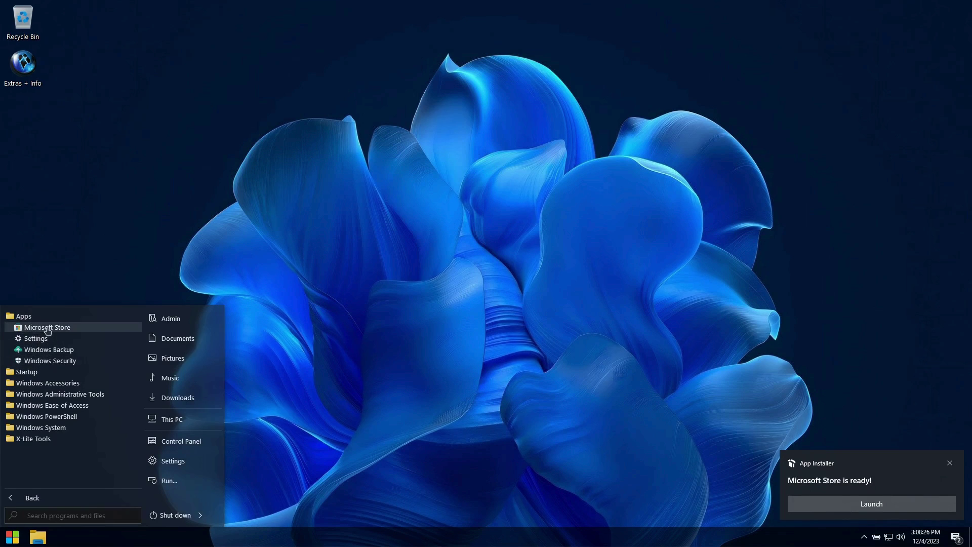
click(46, 328)
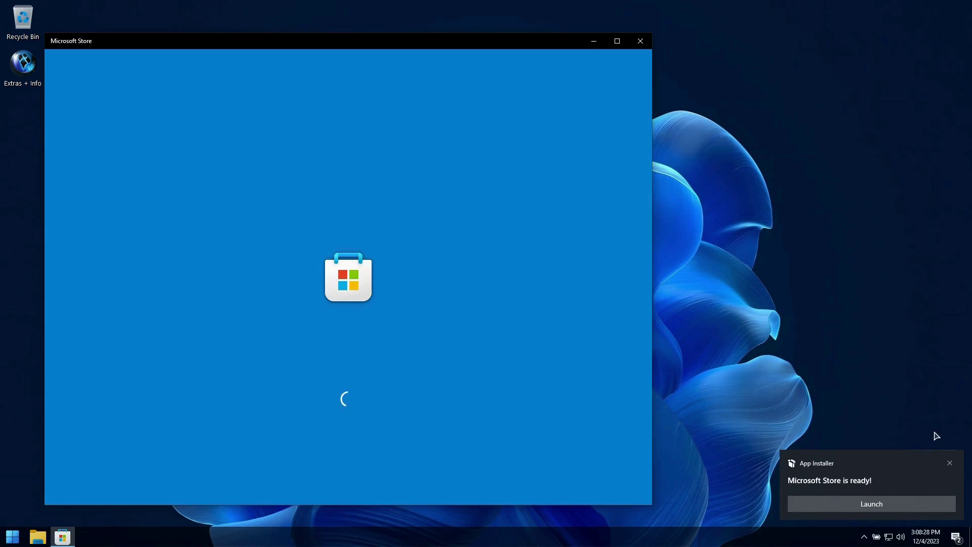
click(950, 463)
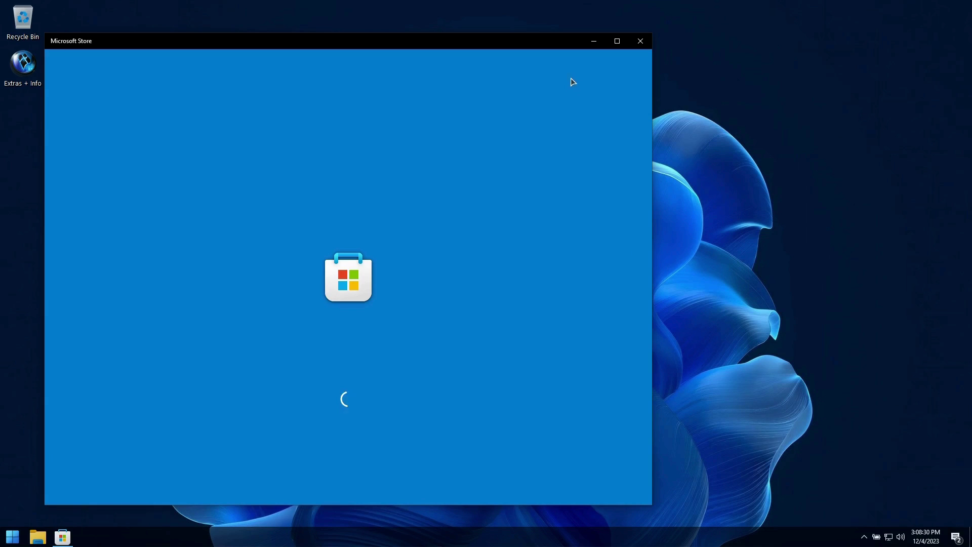
drag(532, 48, 674, 35)
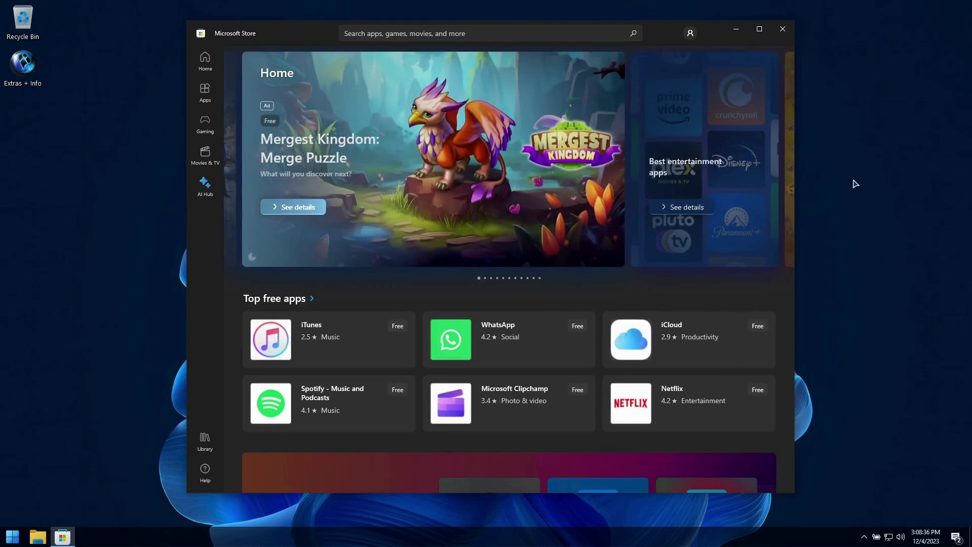
- Browse through the featured banners on the Store's Home page
click(703, 119)
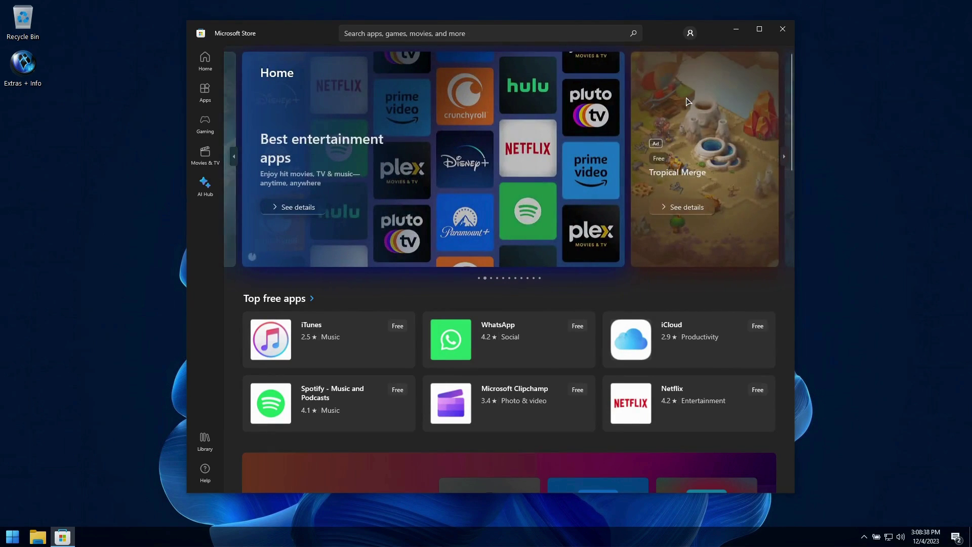
click(689, 104)
click(689, 101)
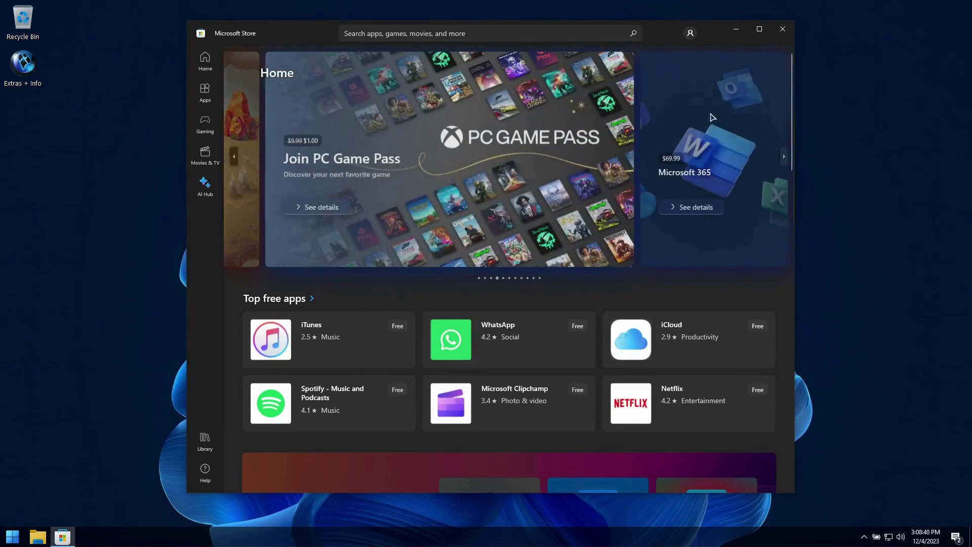
- Turn off Video autoplay in the Microsoft Store settings
click(692, 33)
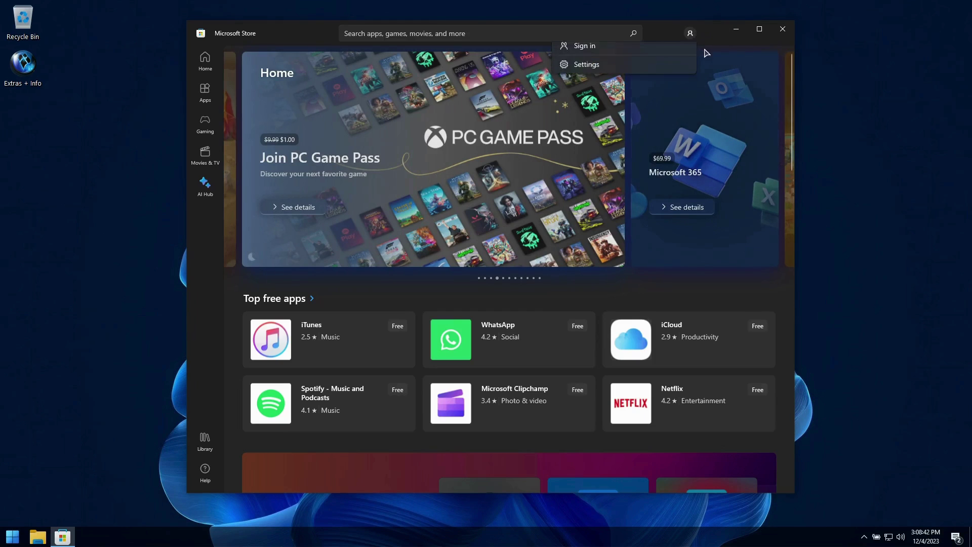
click(630, 76)
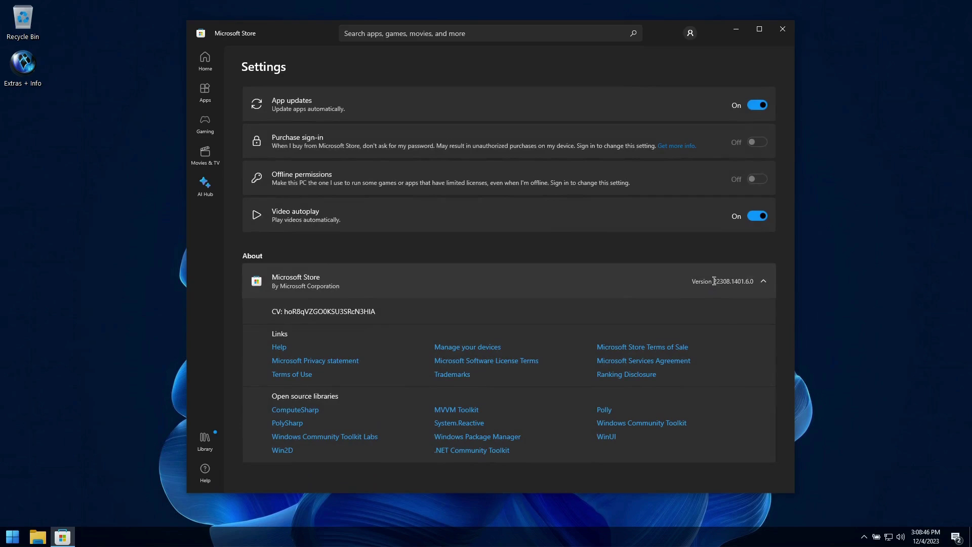
click(758, 217)
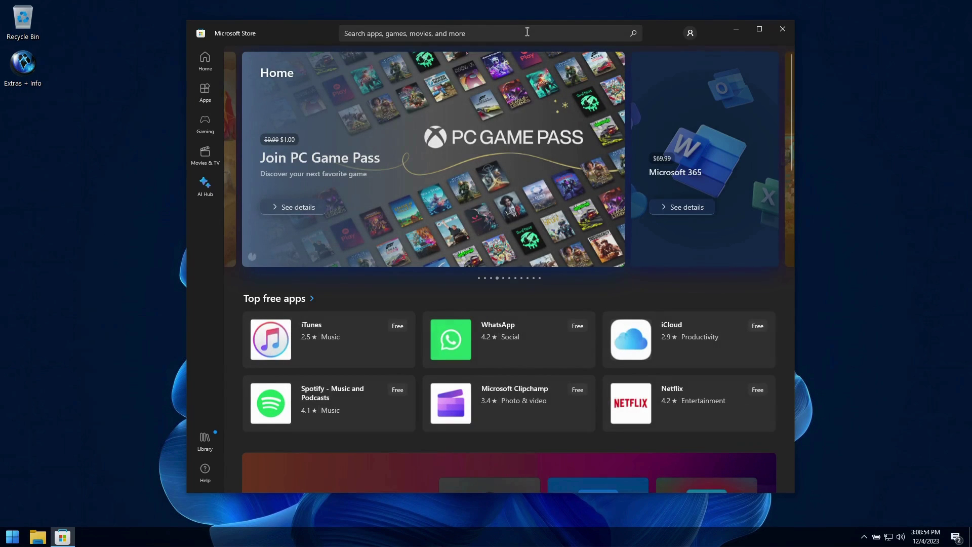
- Search the Store for "calcula" and install Windows Calculator
click(527, 31)
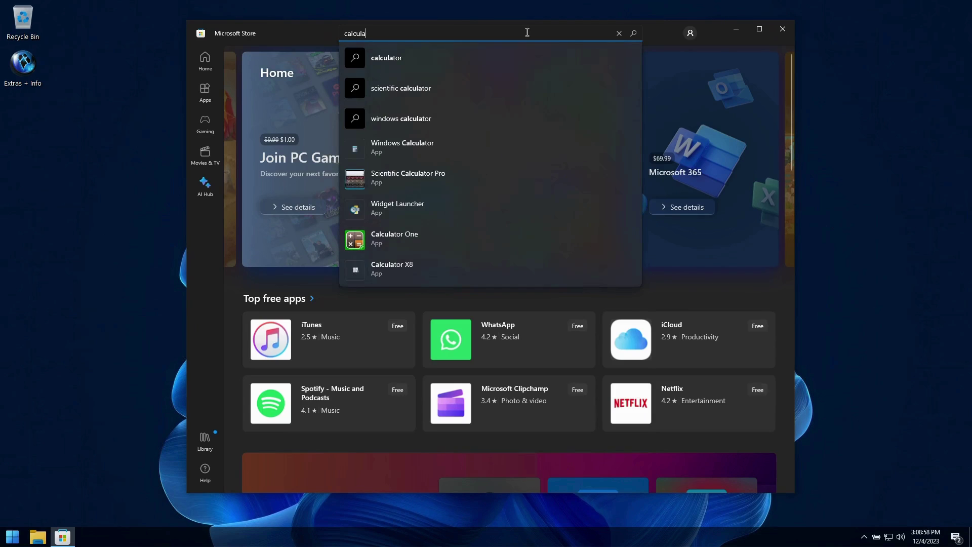
click(435, 147)
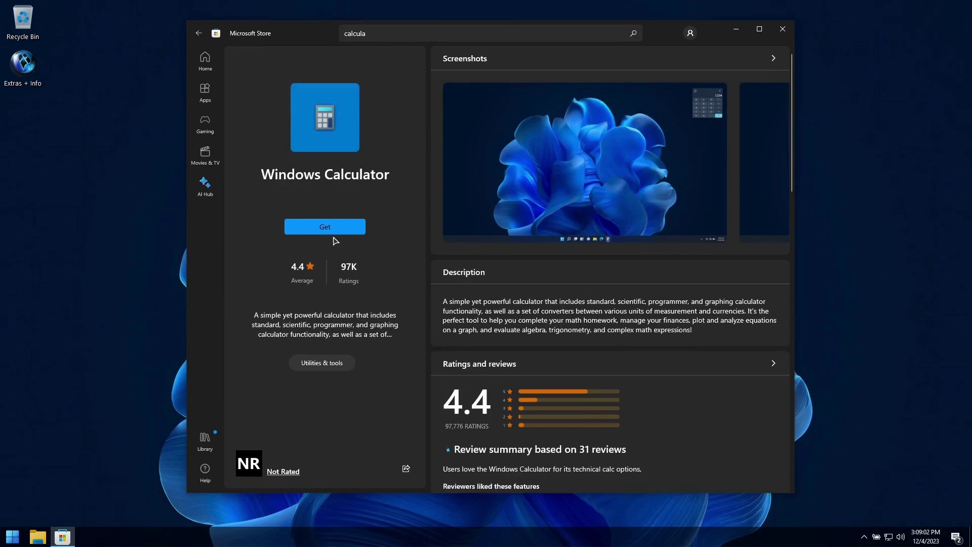
click(330, 226)
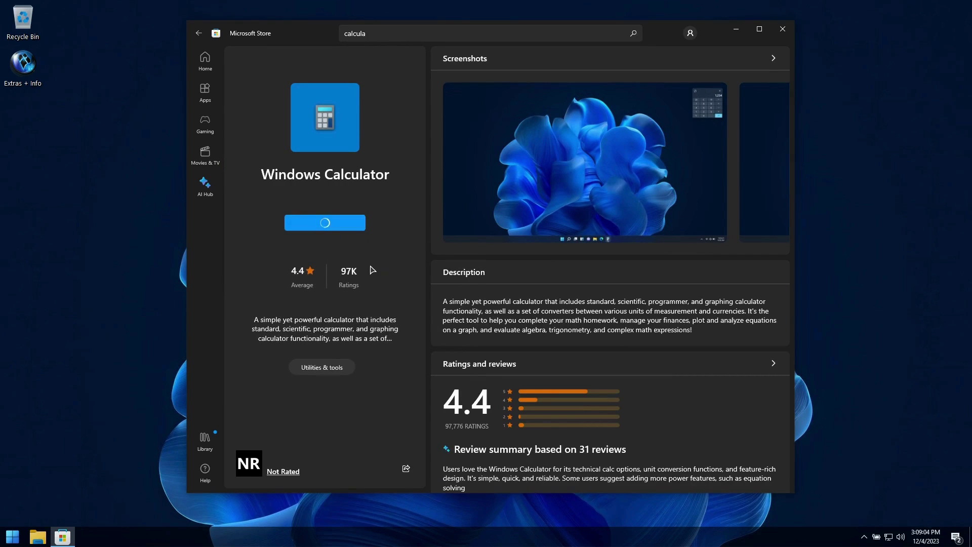
- Search the Store for "snipping tool" and install Microsoft's Snipping Tool
click(452, 34)
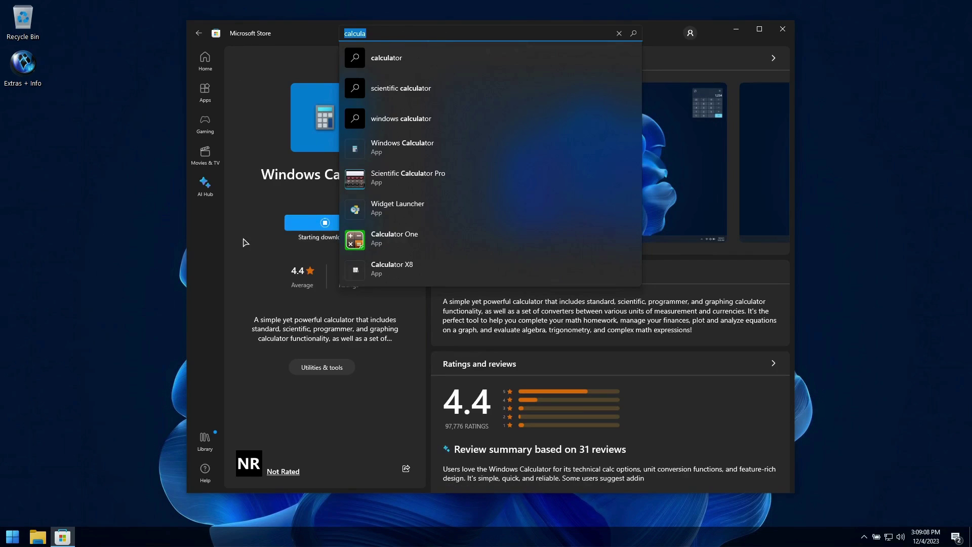
click(307, 233)
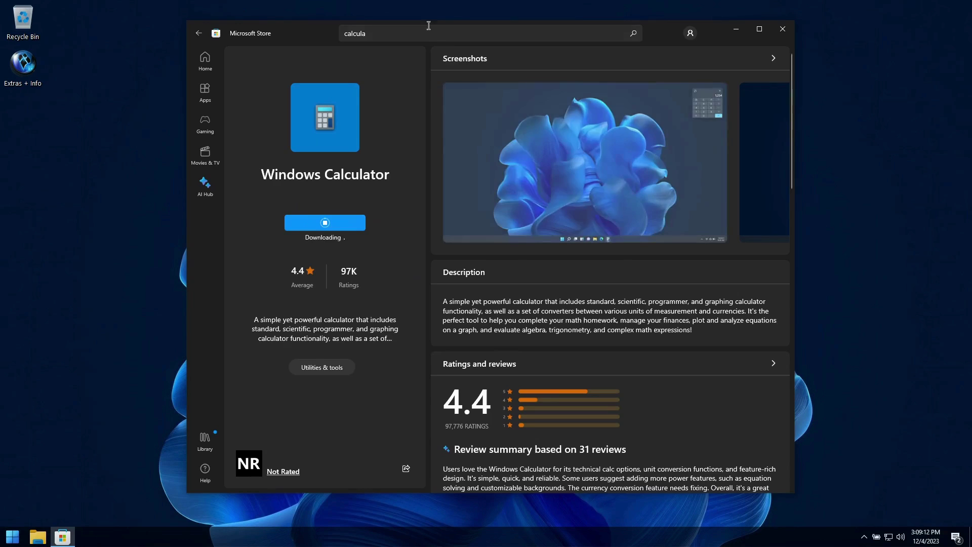
click(429, 32)
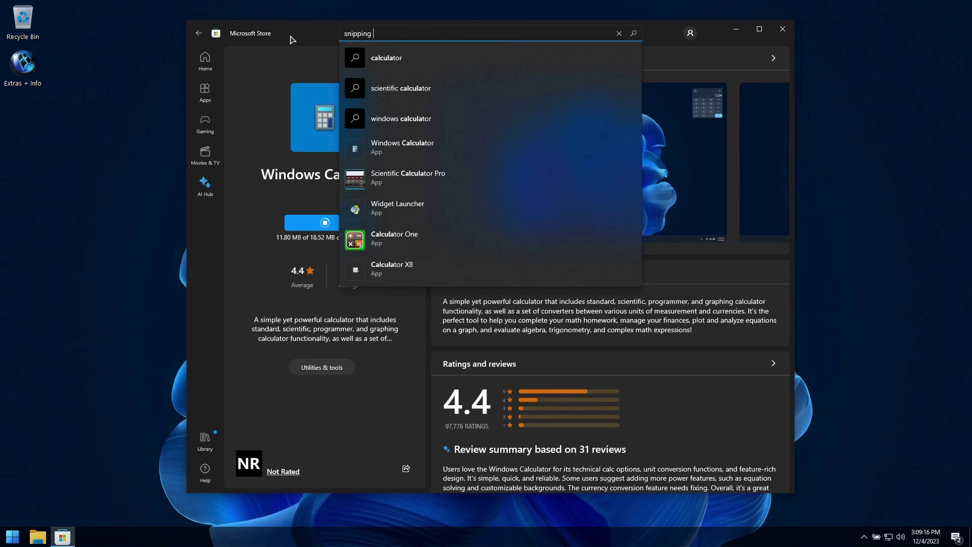
text(snipping tool)
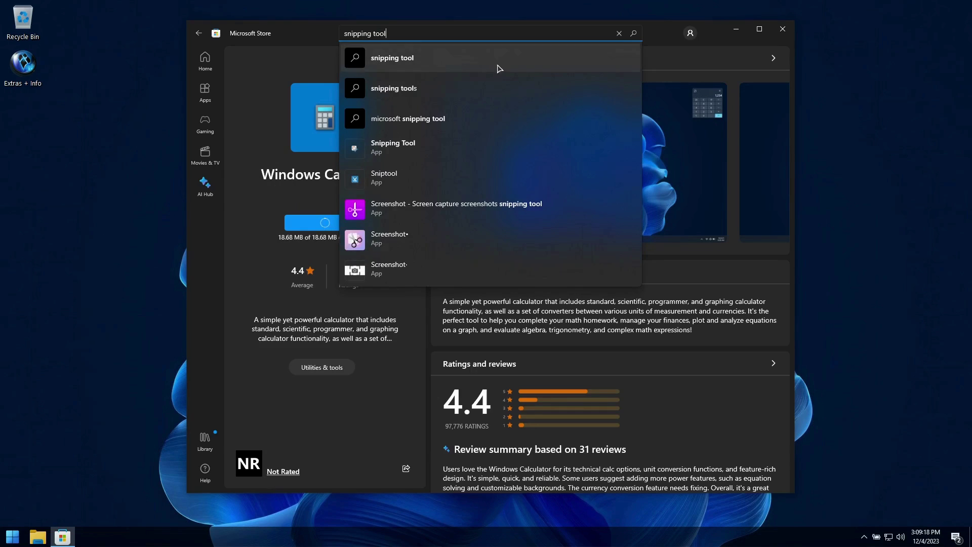
click(392, 152)
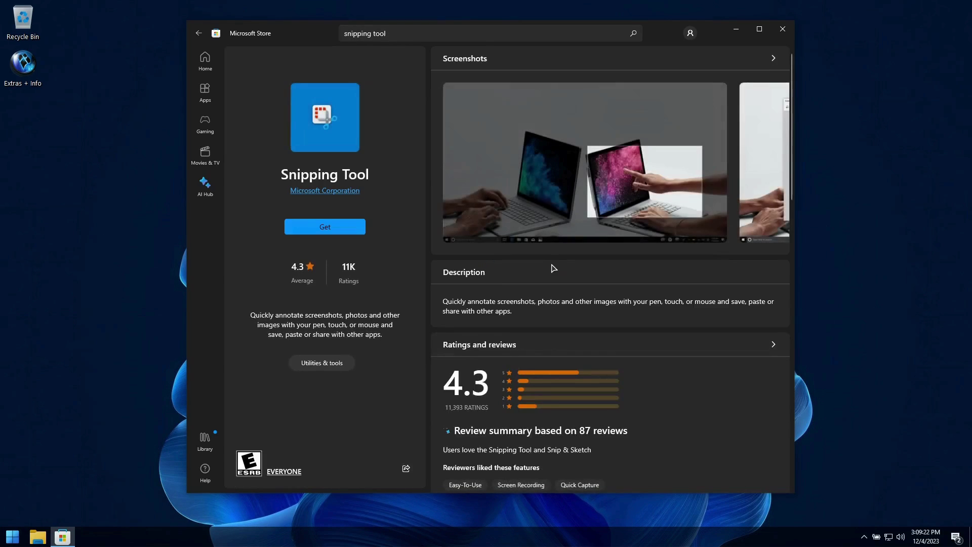
click(343, 231)
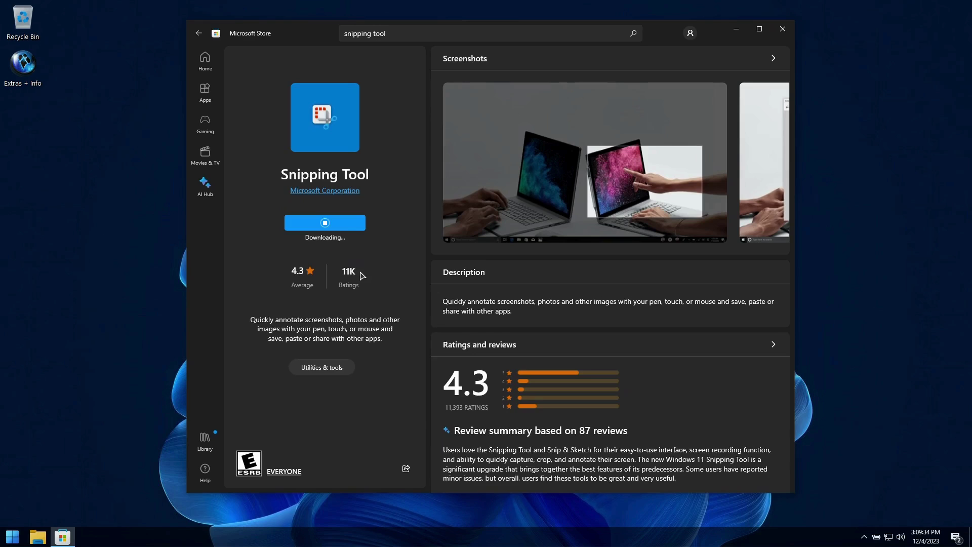
- Launch the newly installed Calculator, move its window beside the Store window, and close it
right_click(12, 537)
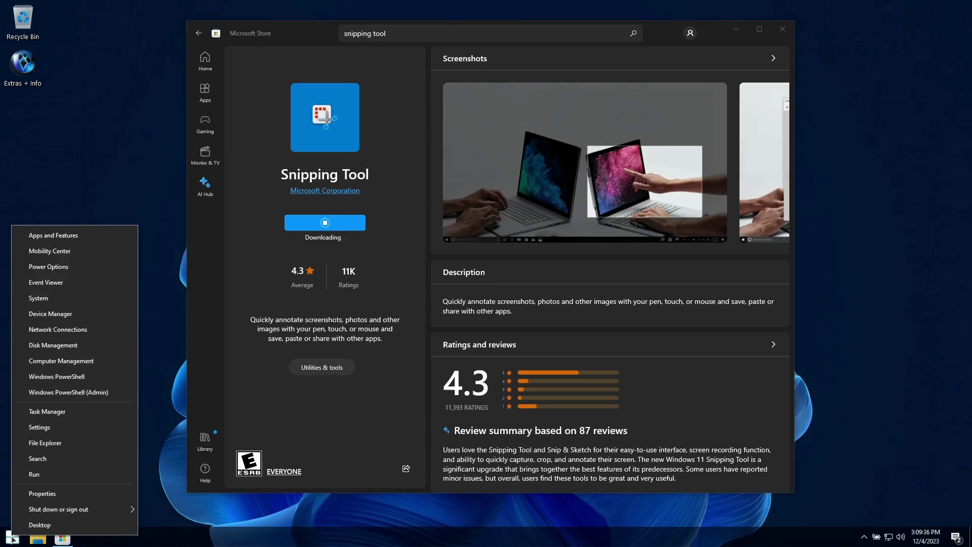
click(12, 537)
click(23, 316)
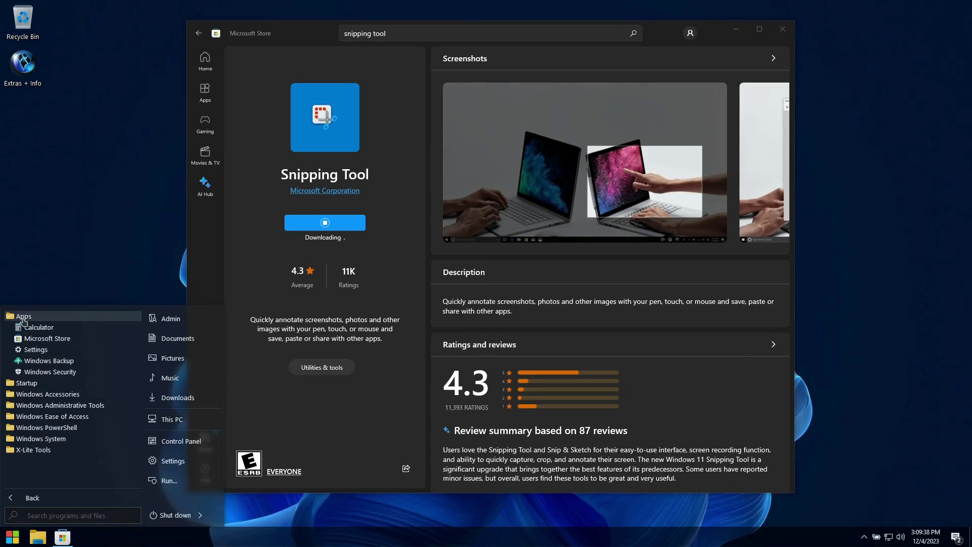
click(33, 330)
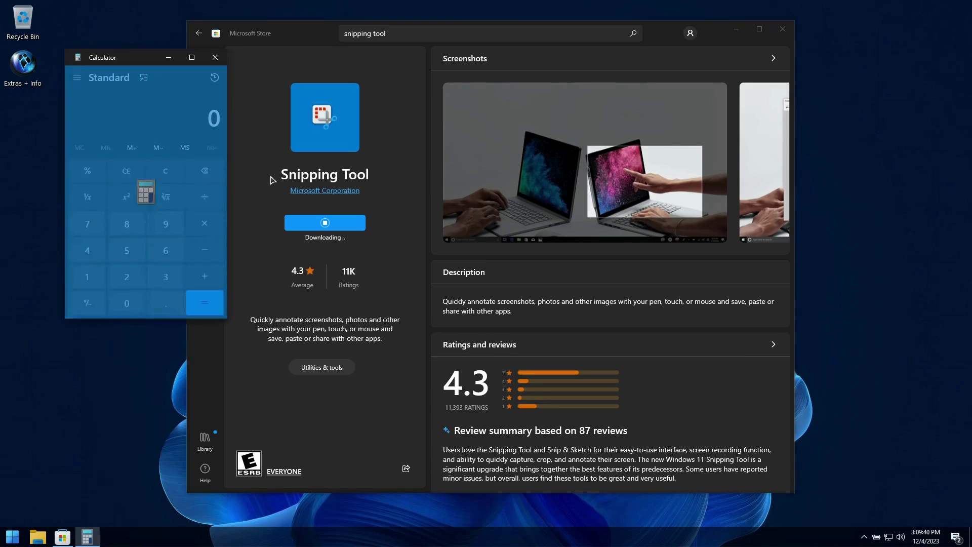
drag(118, 58, 72, 234)
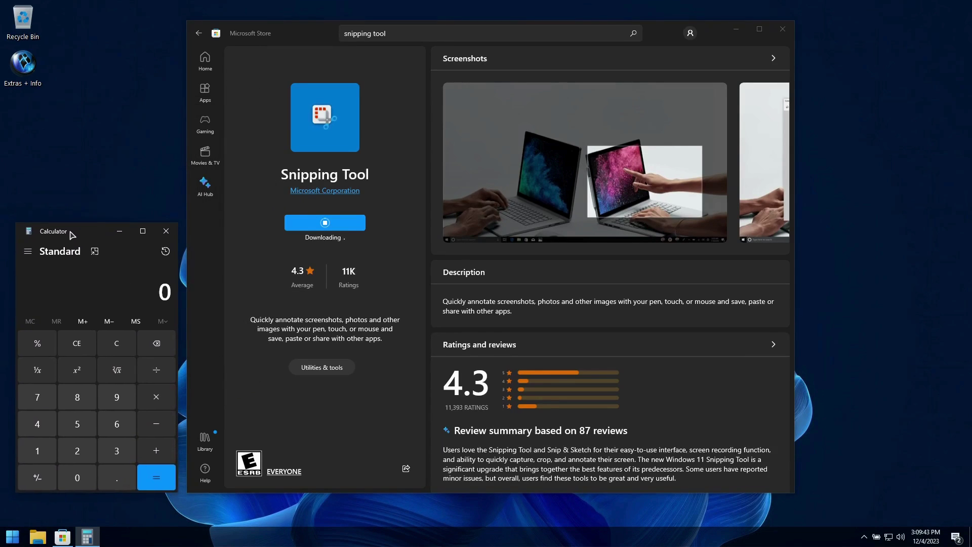
click(166, 231)
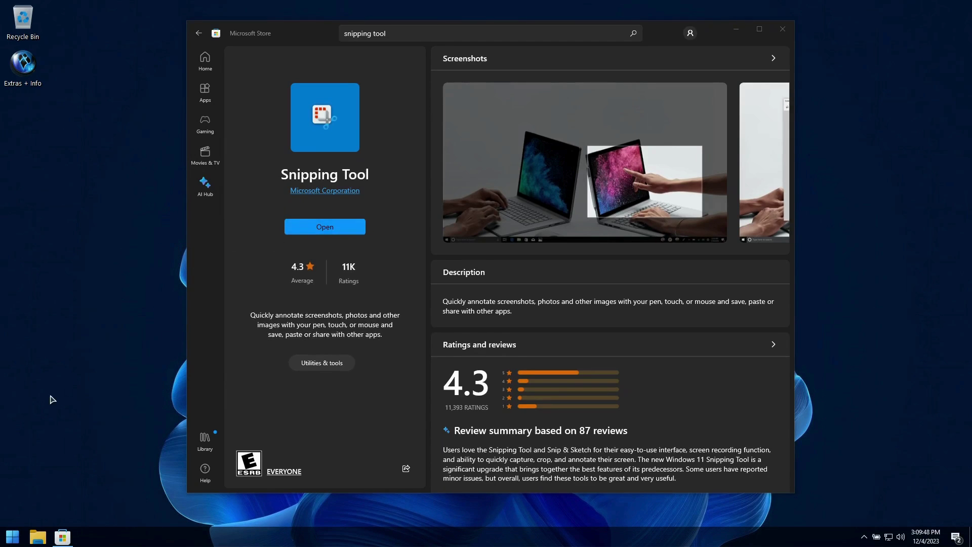
- Check the installed apps list for Snip & Sketch and dismiss the list
click(12, 534)
click(23, 316)
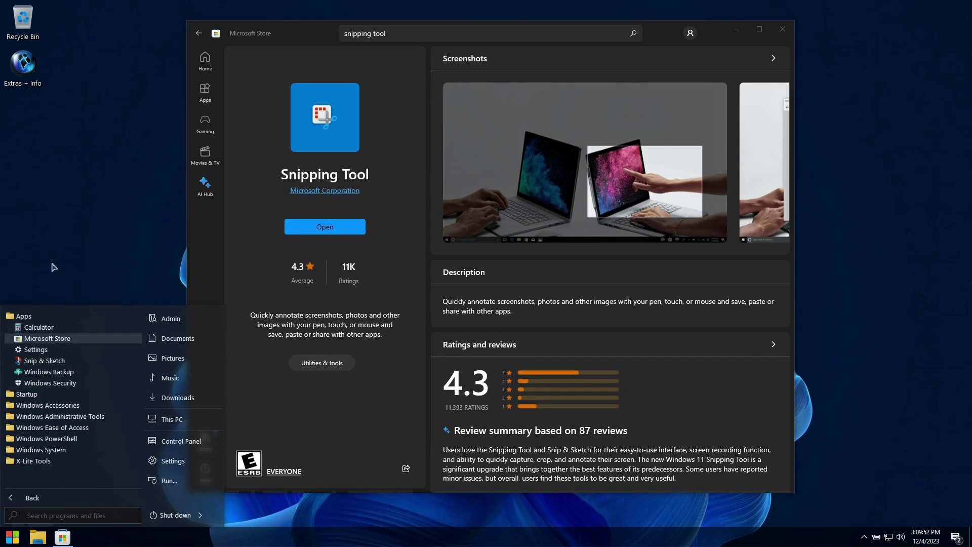
click(61, 247)
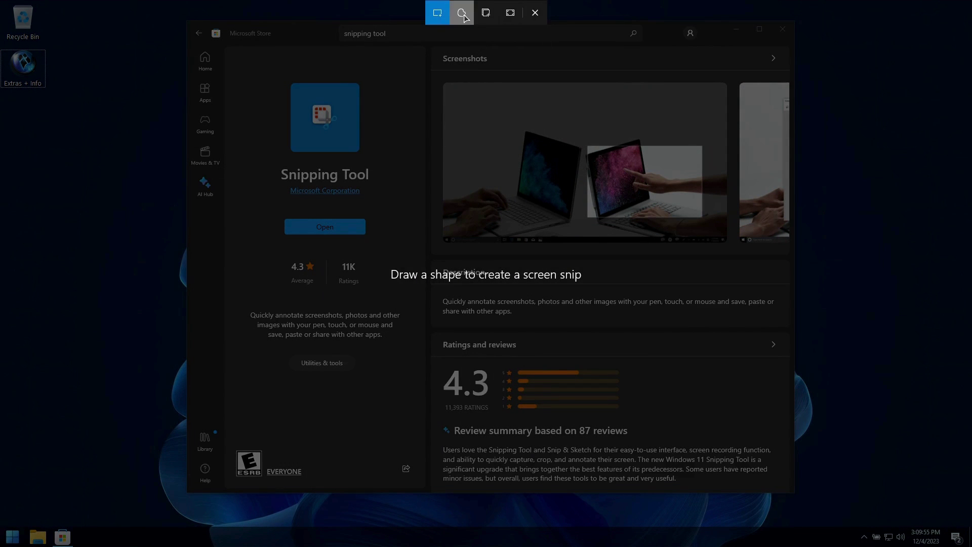
- Capture a winding freeform snip across the desktop and the Store window, and open it in Snip & Sketch from its notification
mouse_move(141, 294)
mouse_down()
mouse_move(148, 157)
mouse_move(96, 306)
mouse_up()
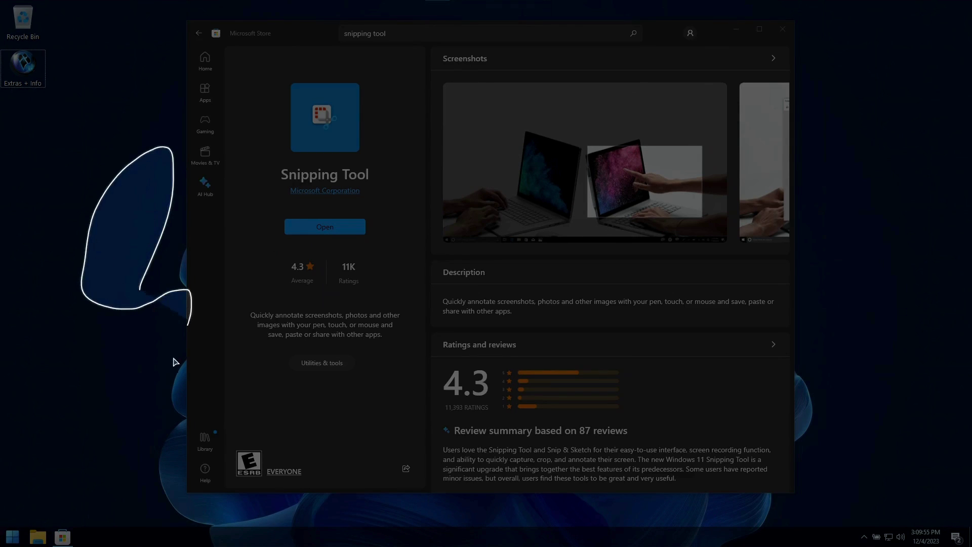
mouse_move(254, 405)
mouse_down()
mouse_move(278, 299)
mouse_move(271, 451)
mouse_move(345, 317)
mouse_move(365, 310)
mouse_move(408, 327)
mouse_move(373, 273)
mouse_move(337, 304)
mouse_move(301, 439)
mouse_move(304, 284)
mouse_move(246, 300)
mouse_move(208, 350)
mouse_move(207, 267)
mouse_up()
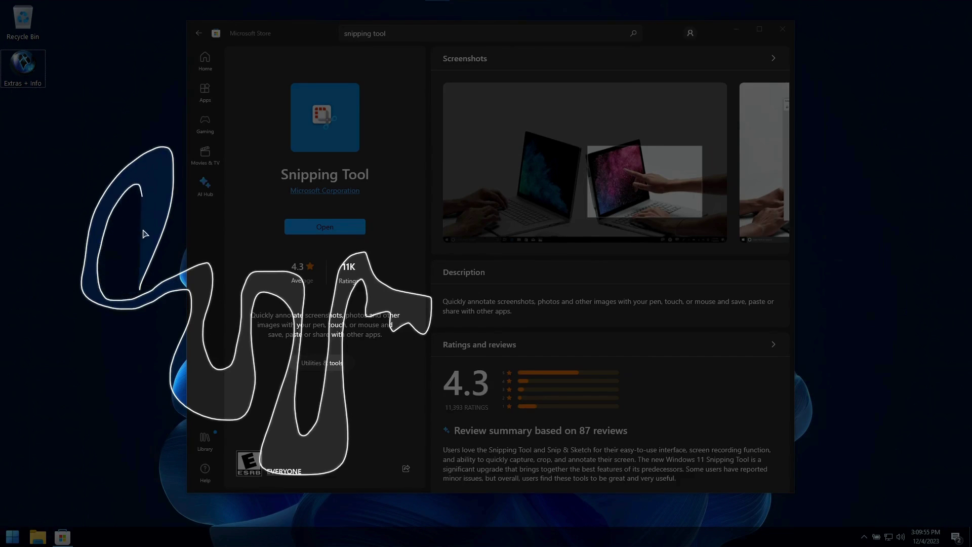
drag(191, 320, 193, 324)
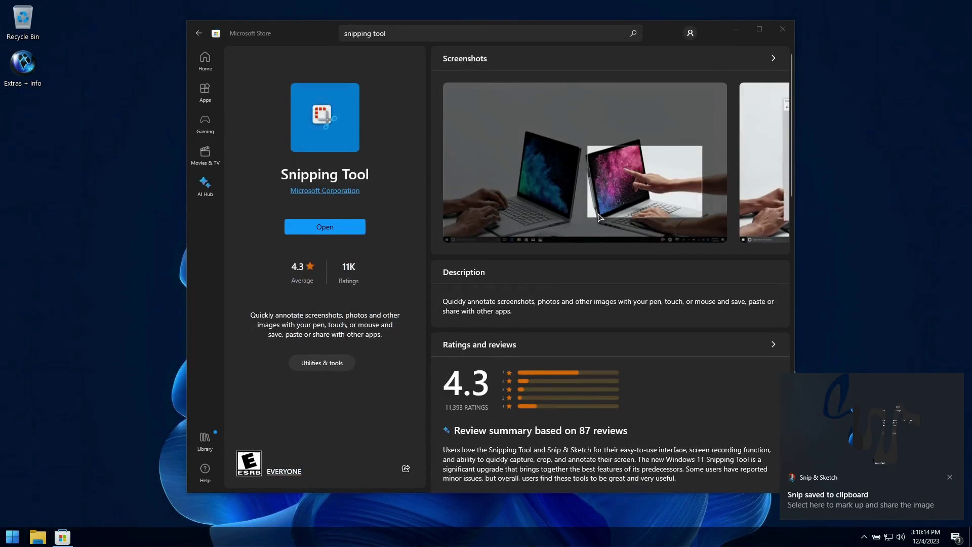
click(921, 433)
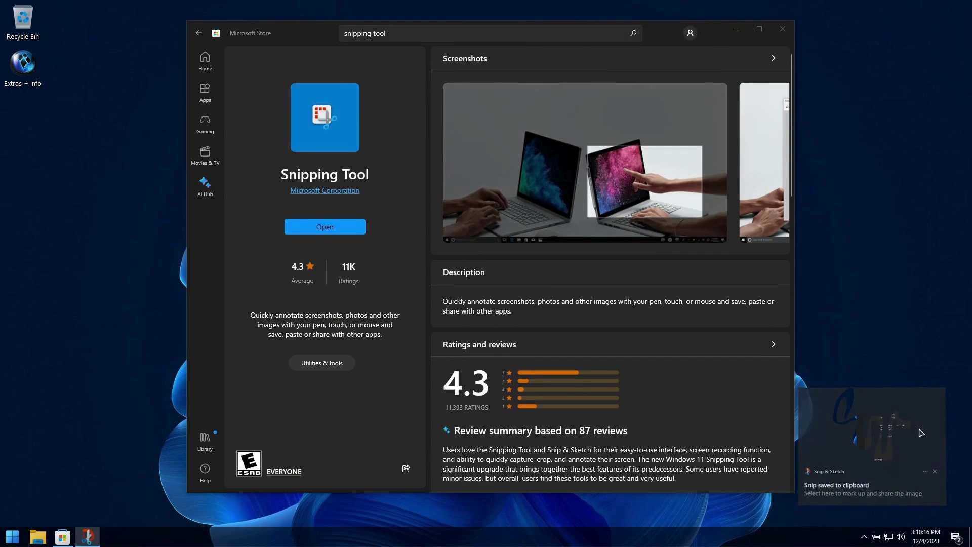
- Move the Snip & Sketch window, close it, and return the Microsoft Store to its home page
drag(494, 21, 523, 43)
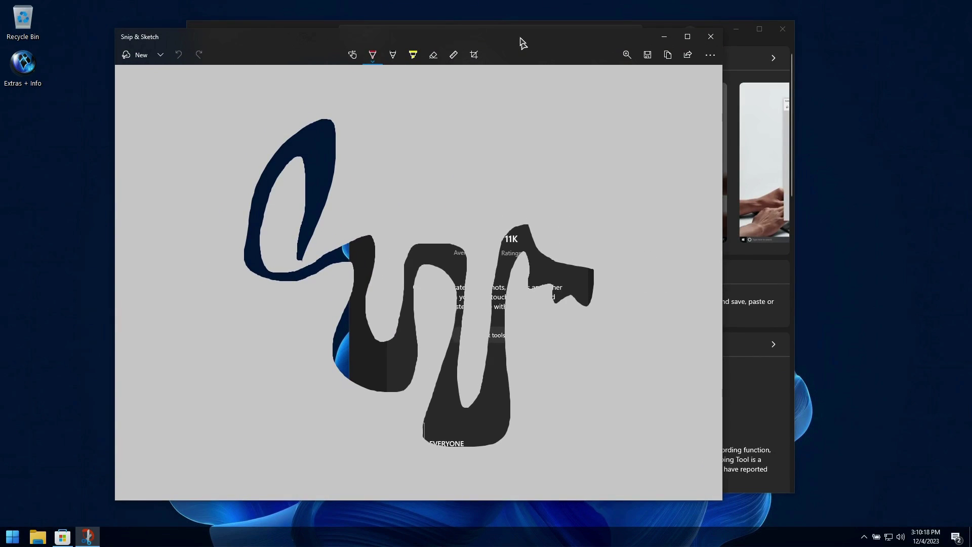
click(711, 36)
click(418, 34)
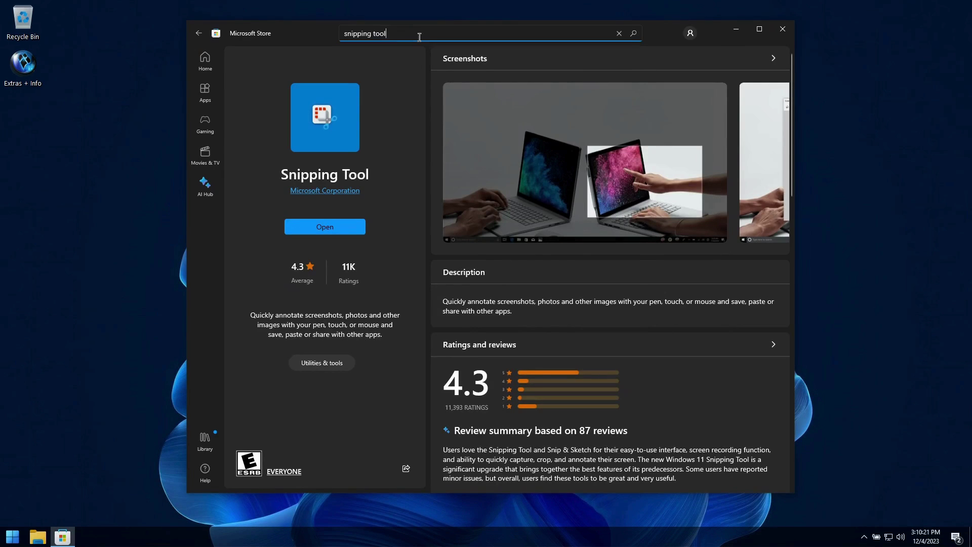
click(209, 66)
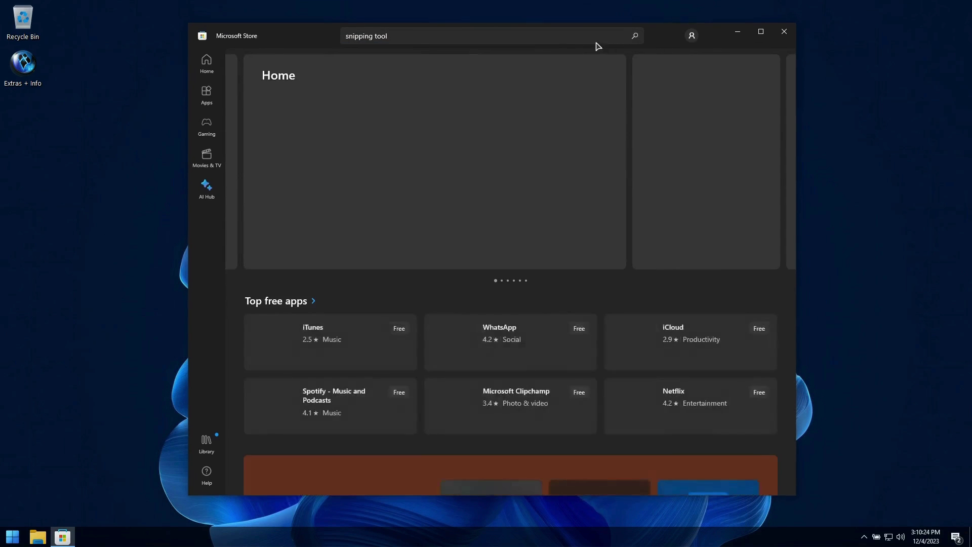
- Reposition the Store window, search the Store for "jezzball", and install Jezzball Galaxy
drag(664, 36, 563, 48)
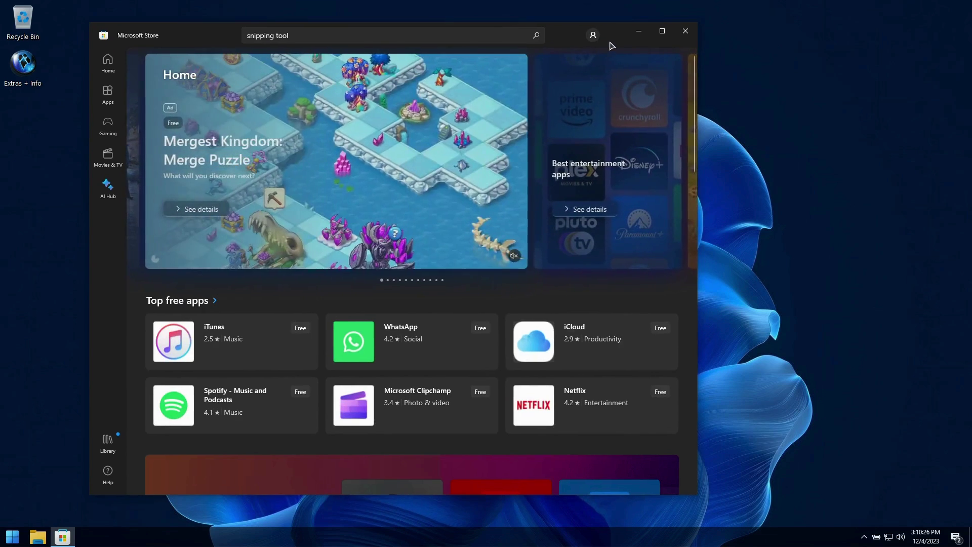
drag(615, 46, 670, 31)
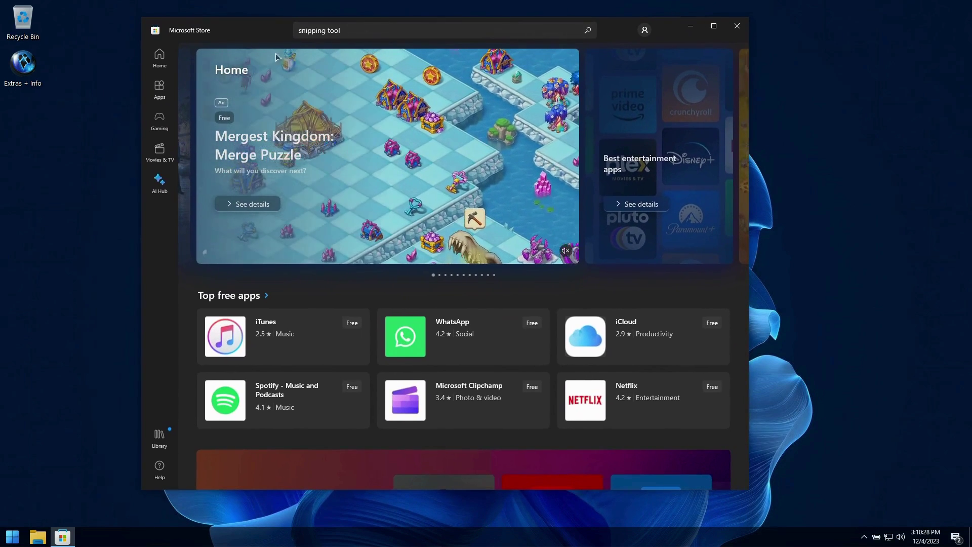
click(433, 30)
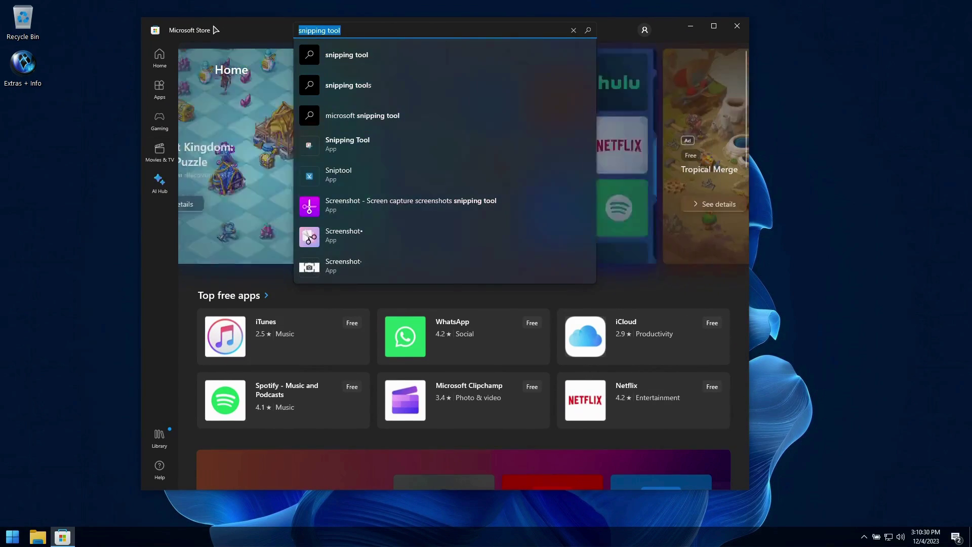
text(jezzball)
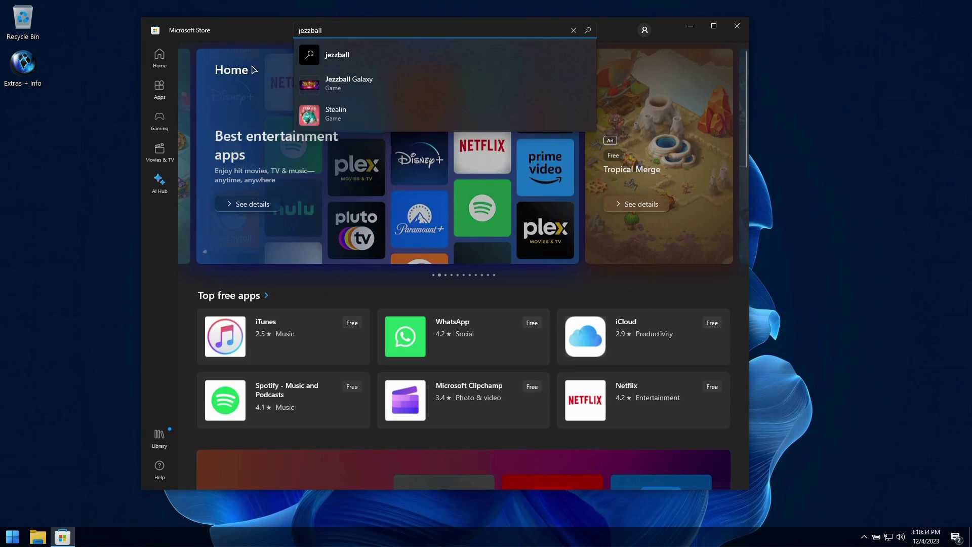
key(Return)
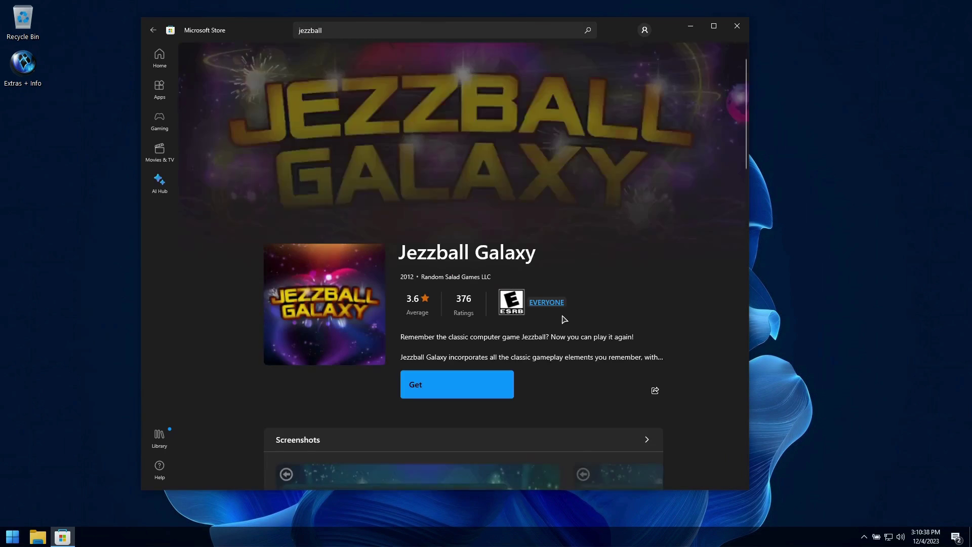
click(457, 388)
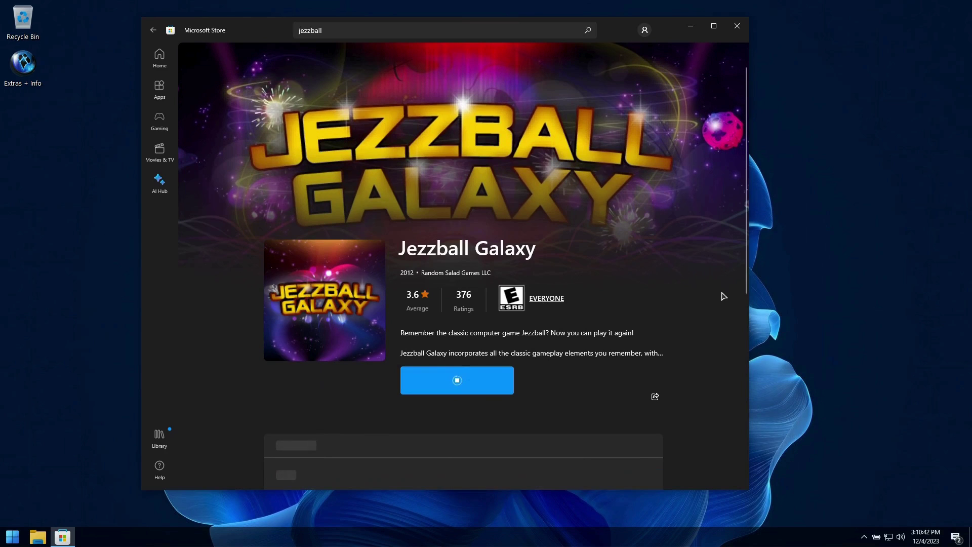
drag(748, 109, 747, 166)
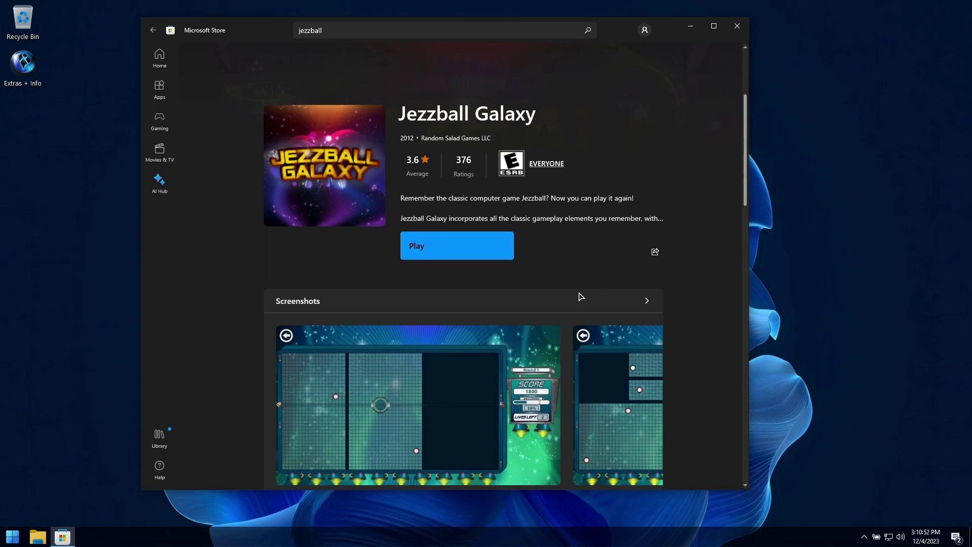
- Launch Jezzball Galaxy from its Store page, close the Store, and reposition the game window
click(462, 248)
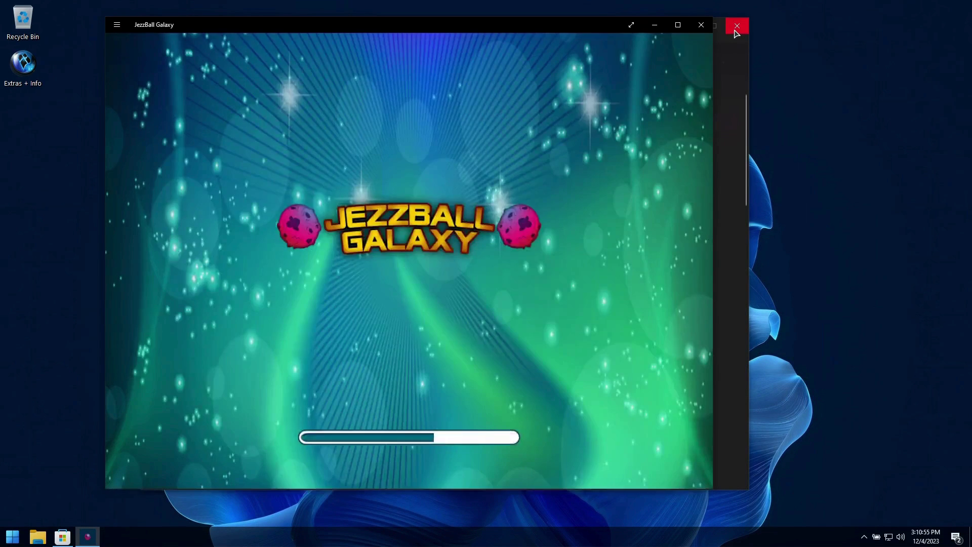
click(737, 25)
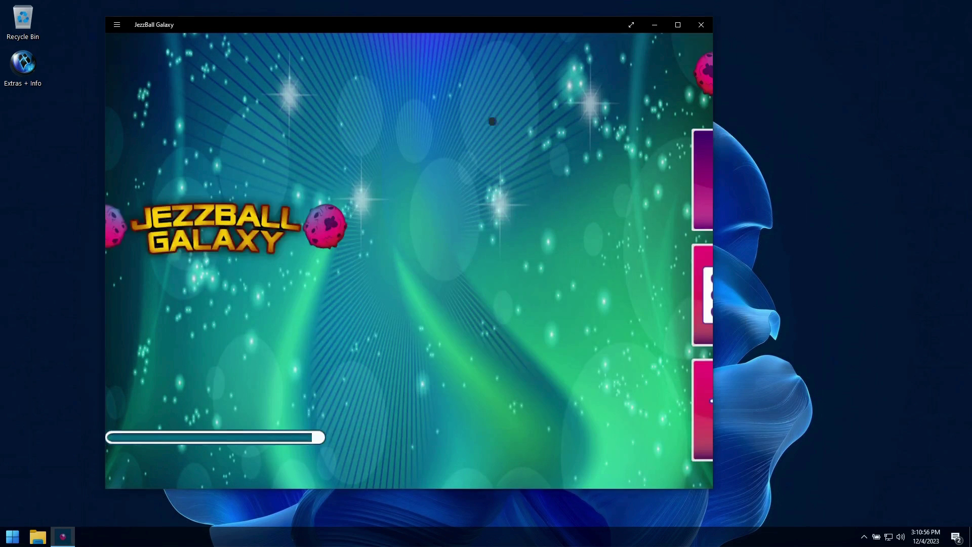
drag(491, 31, 548, 32)
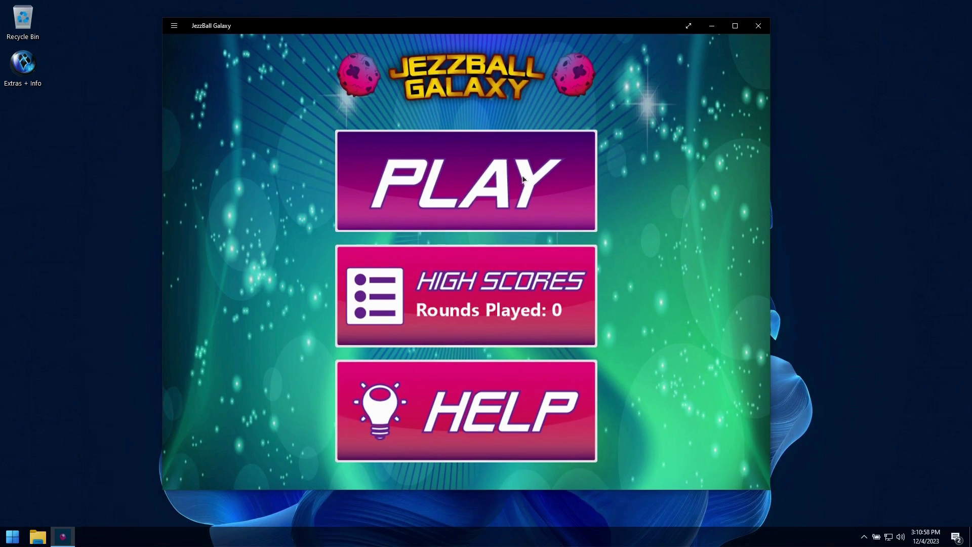
- Start a Classic game at Medium difficulty and clear Round 1 by building walls that close off the ball-free areas
click(527, 178)
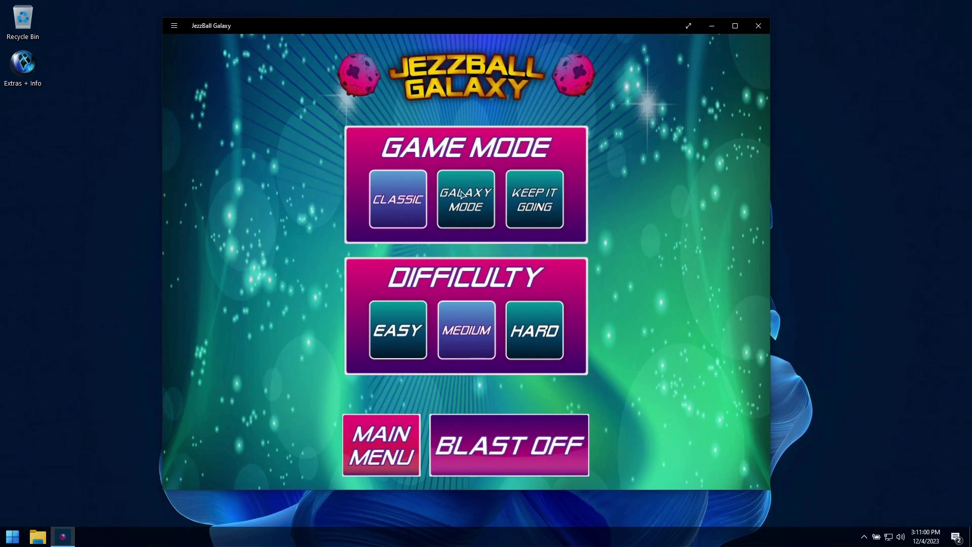
click(506, 433)
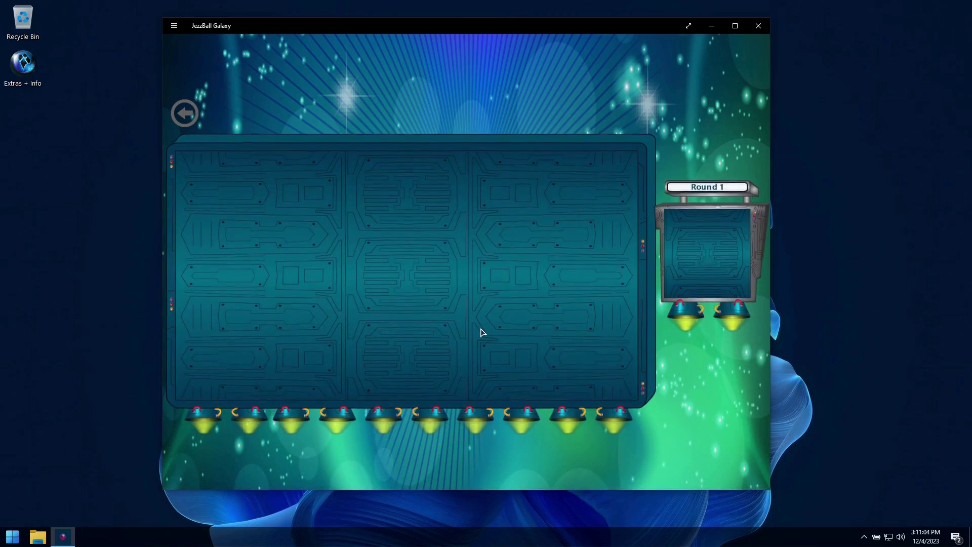
click(441, 272)
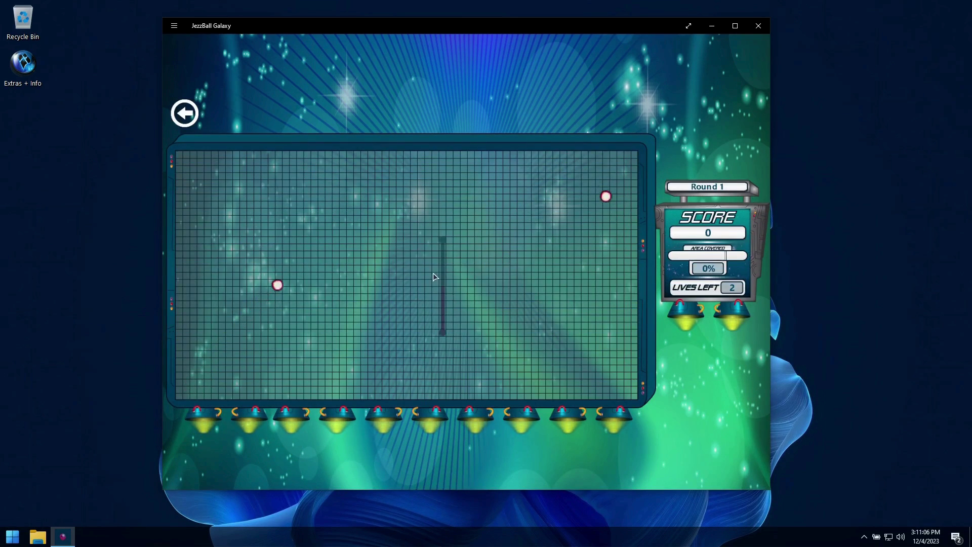
click(277, 289)
click(532, 255)
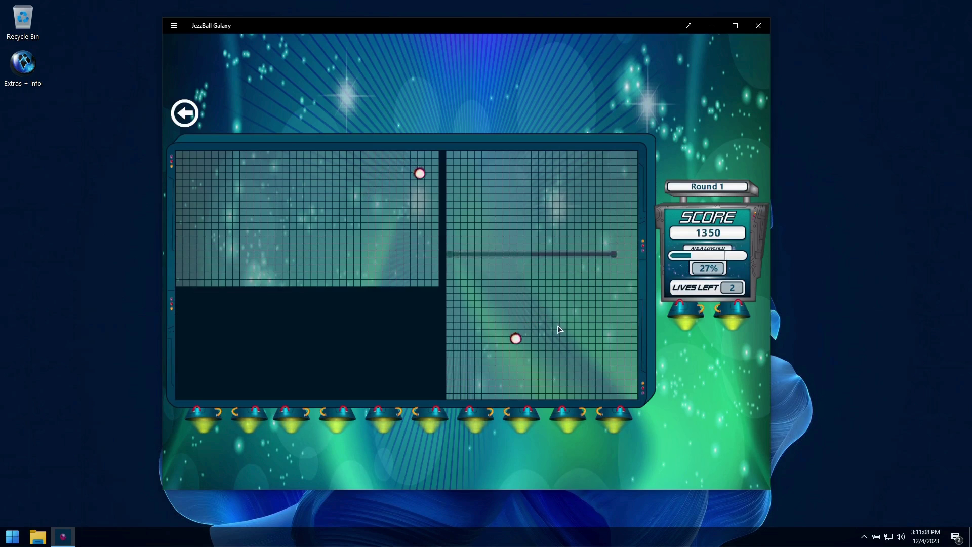
click(557, 322)
click(503, 293)
click(496, 376)
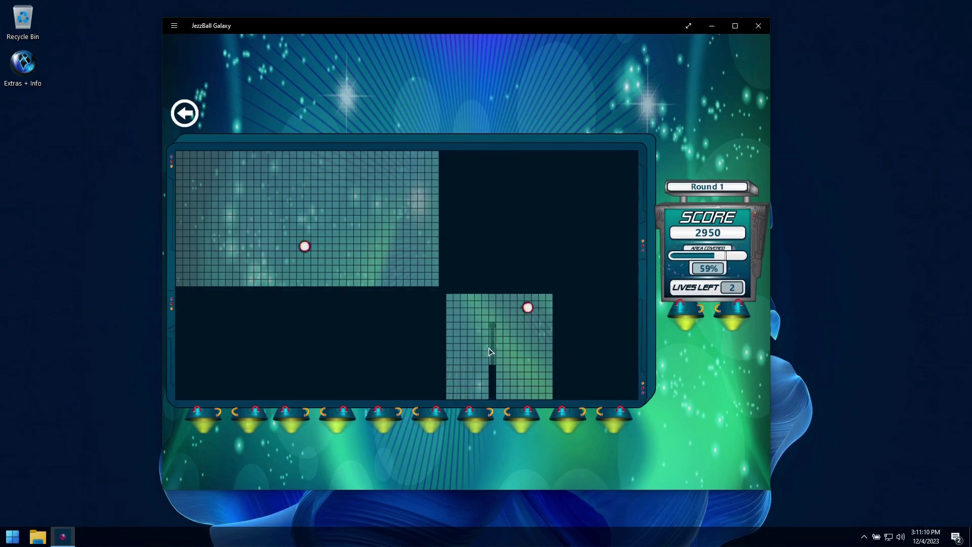
click(526, 351)
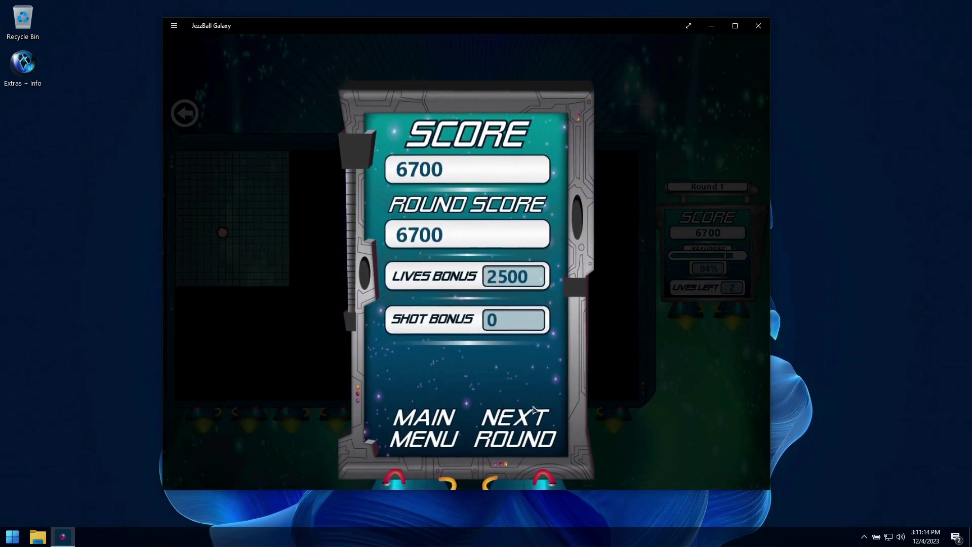
- Advance to Round 2 and clear it by walling off the board's middle, its right side, and parts of the left section
click(527, 388)
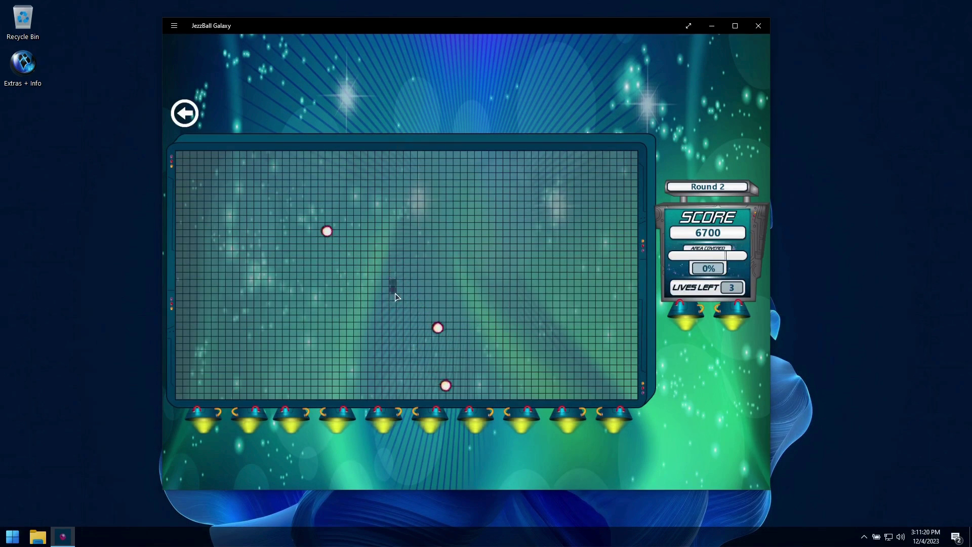
click(516, 310)
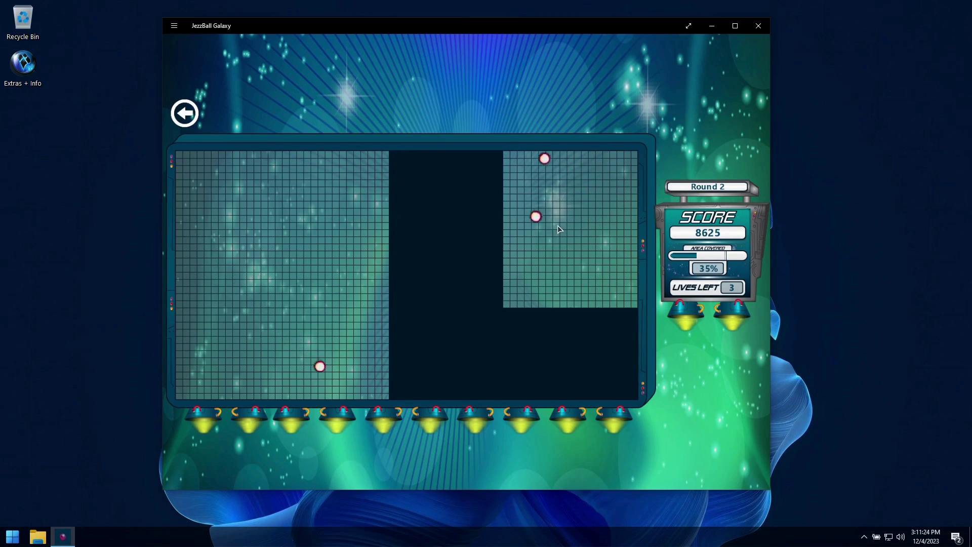
click(560, 253)
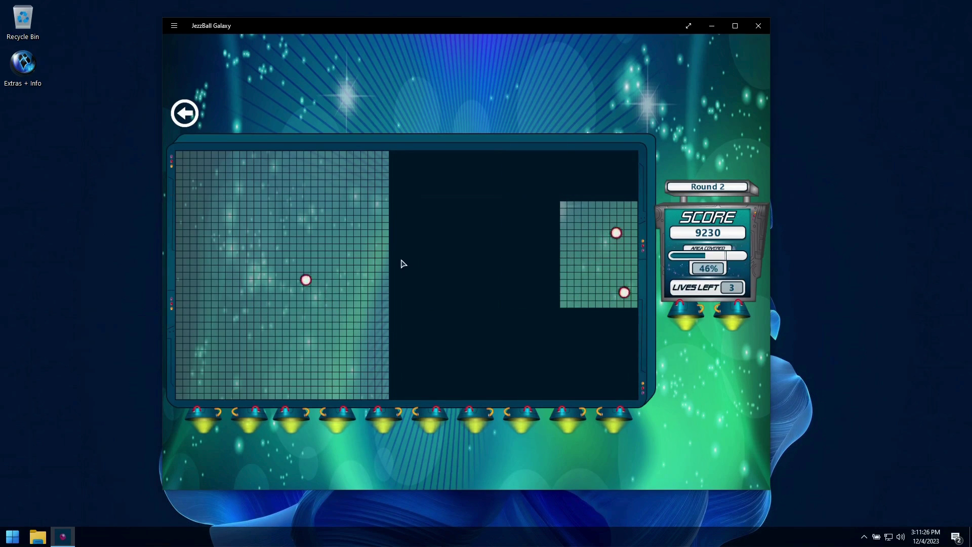
click(264, 284)
click(269, 208)
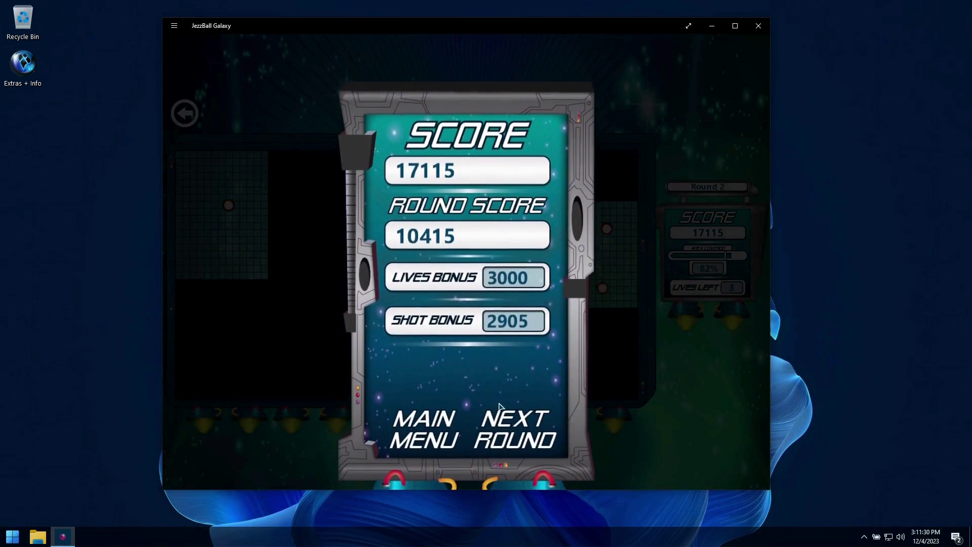
- Advance to Round 3, wall off and split the board's left third, and confine the remaining ball to the lower-right corner
click(517, 377)
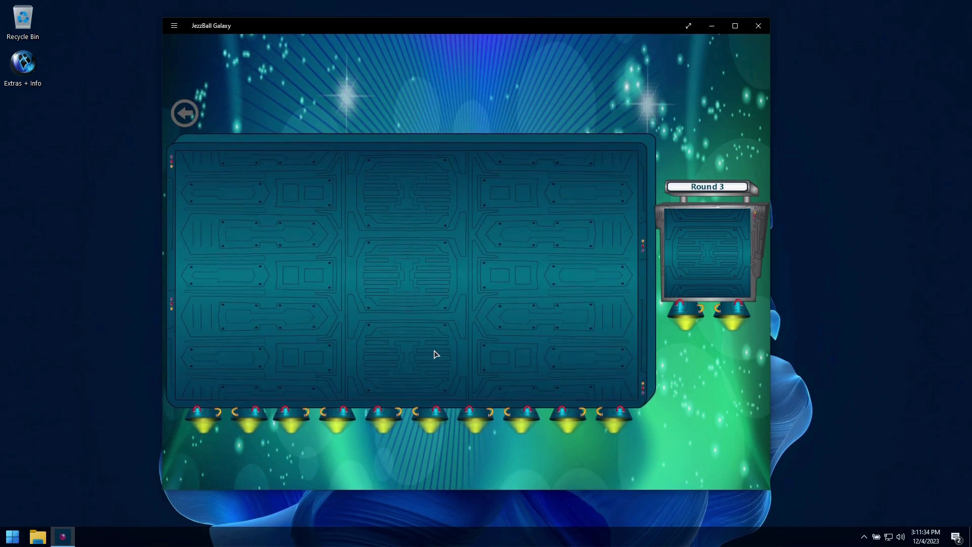
click(344, 296)
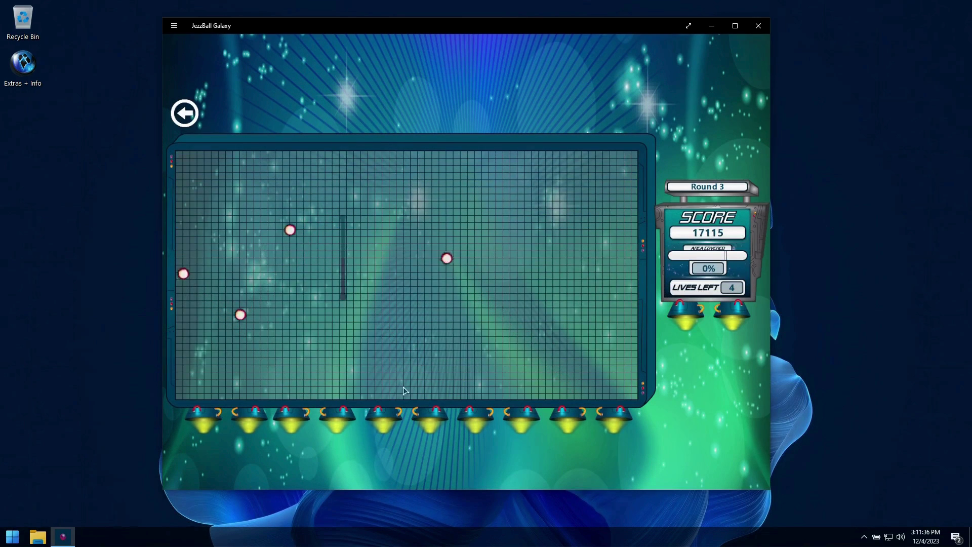
right_click(234, 261)
click(234, 261)
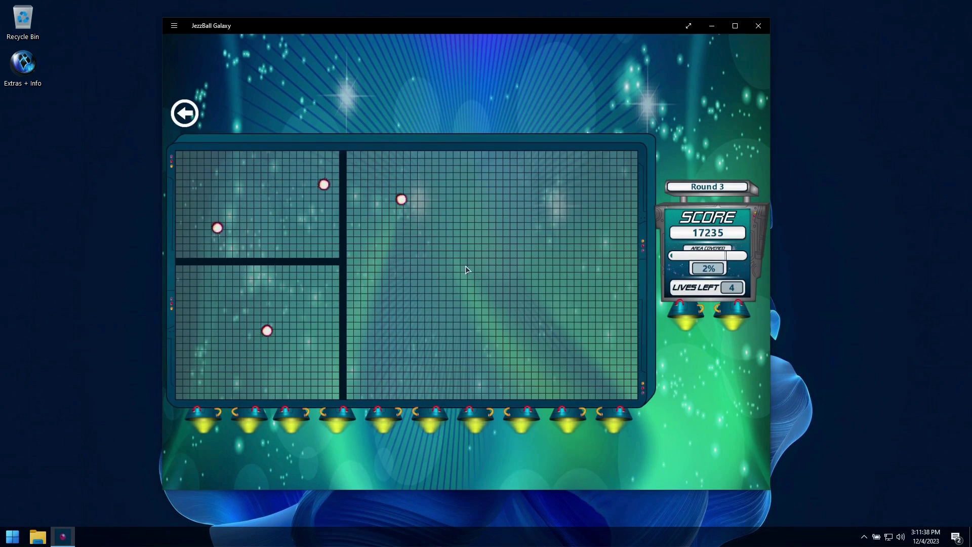
right_click(538, 272)
click(538, 272)
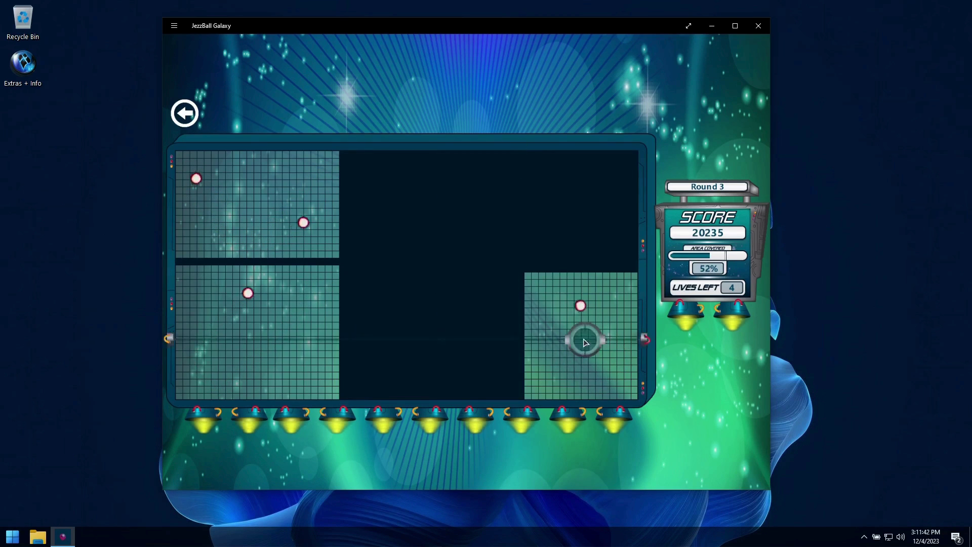
- Clear Round 3 by shrinking the lower-right pocket and the lower-left section around their balls
click(585, 340)
right_click(582, 310)
click(582, 310)
right_click(550, 294)
click(549, 294)
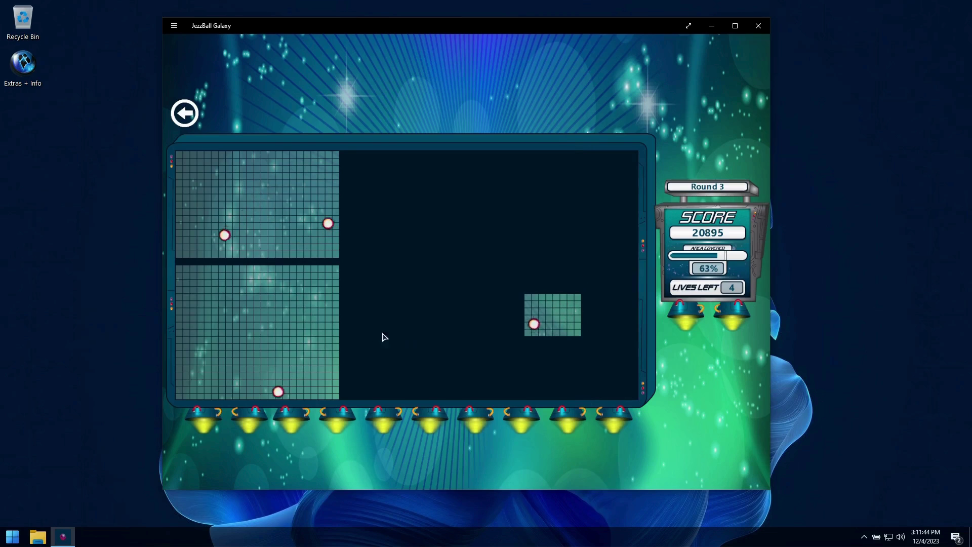
right_click(270, 330)
click(270, 330)
right_click(210, 321)
click(210, 321)
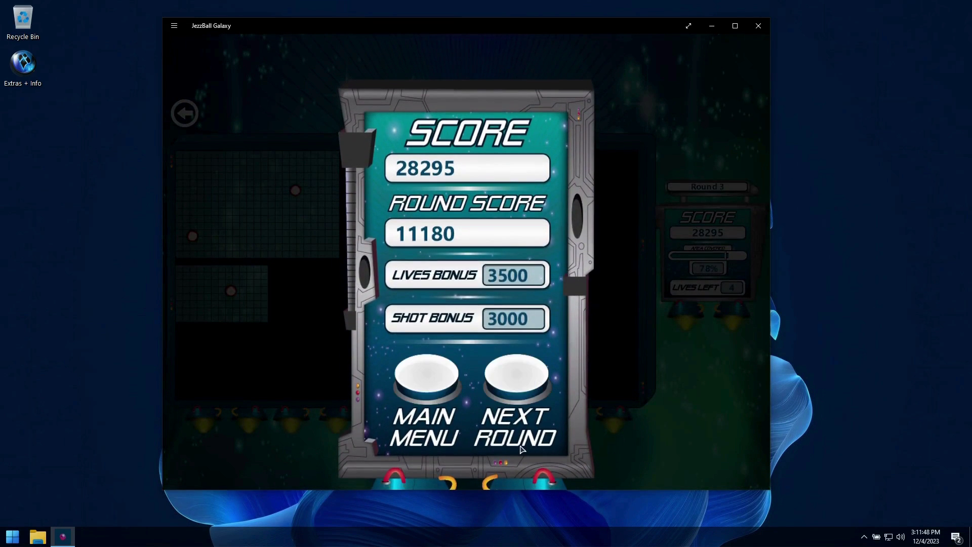
- Advance to Round 4 and divide the board with walls into a tall left section and two lower sections
click(515, 381)
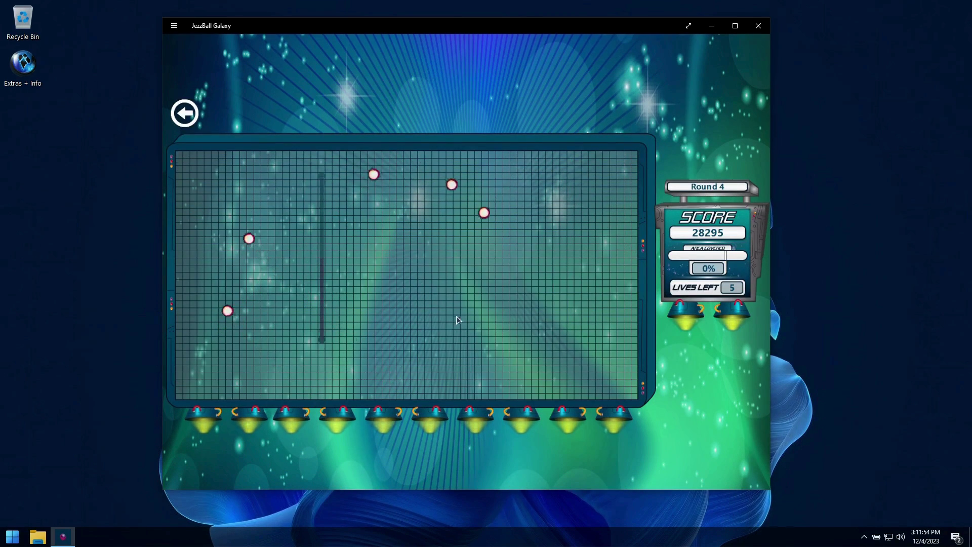
click(496, 241)
click(492, 319)
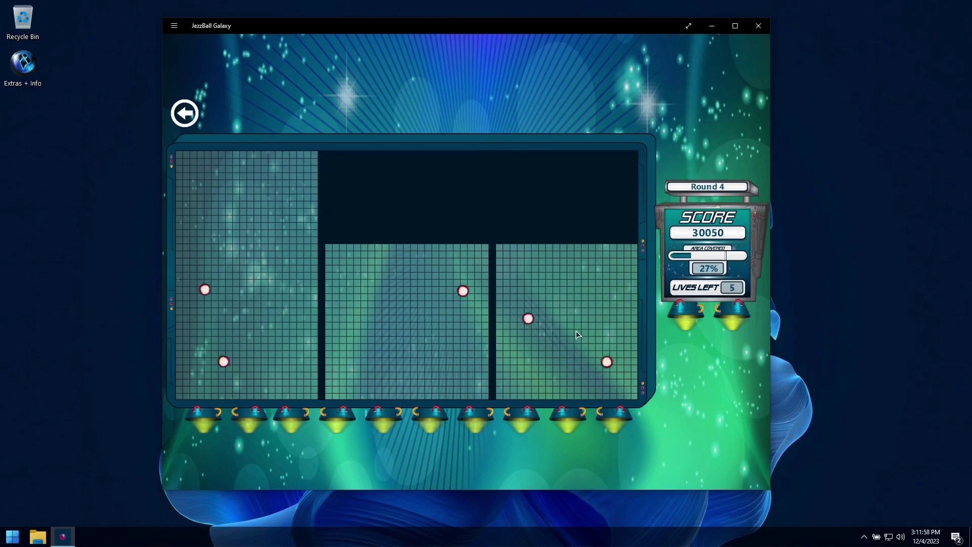
- Wall off the lower-middle section of the Round 4 board until its ball is confined to a small pocket
click(364, 327)
right_click(400, 309)
click(405, 292)
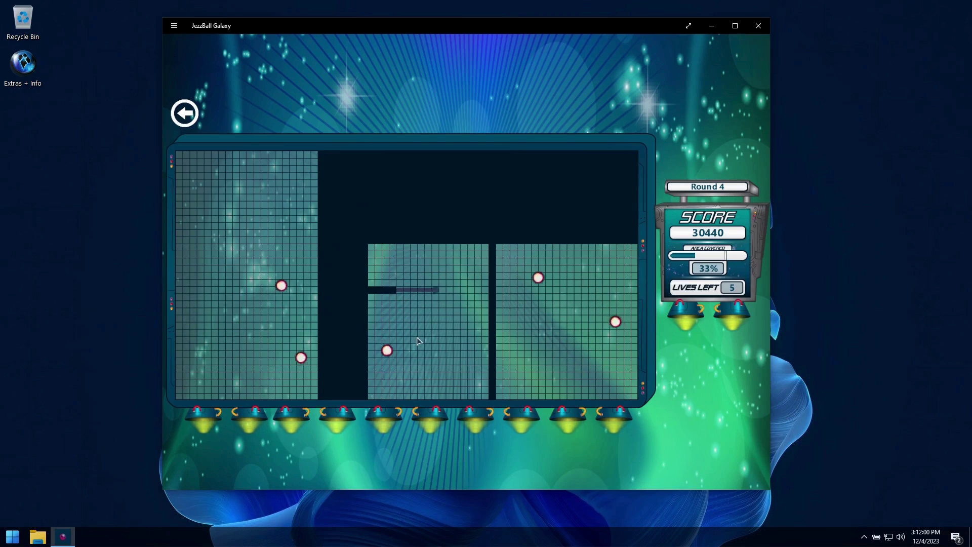
click(420, 327)
right_click(412, 354)
click(416, 354)
click(455, 358)
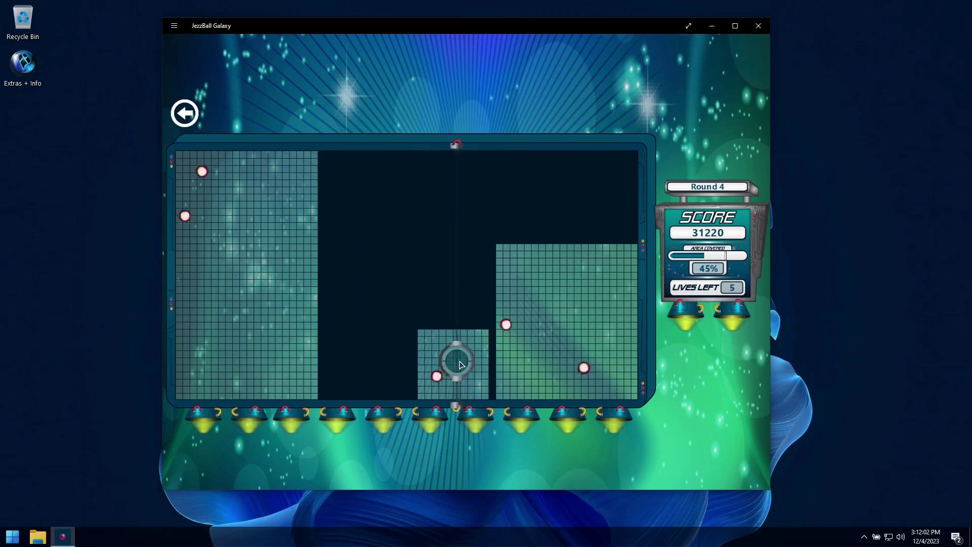
click(437, 372)
- Clear Round 4 by confining the lower-right balls to small pockets and splitting and shrinking the tall left section
click(536, 329)
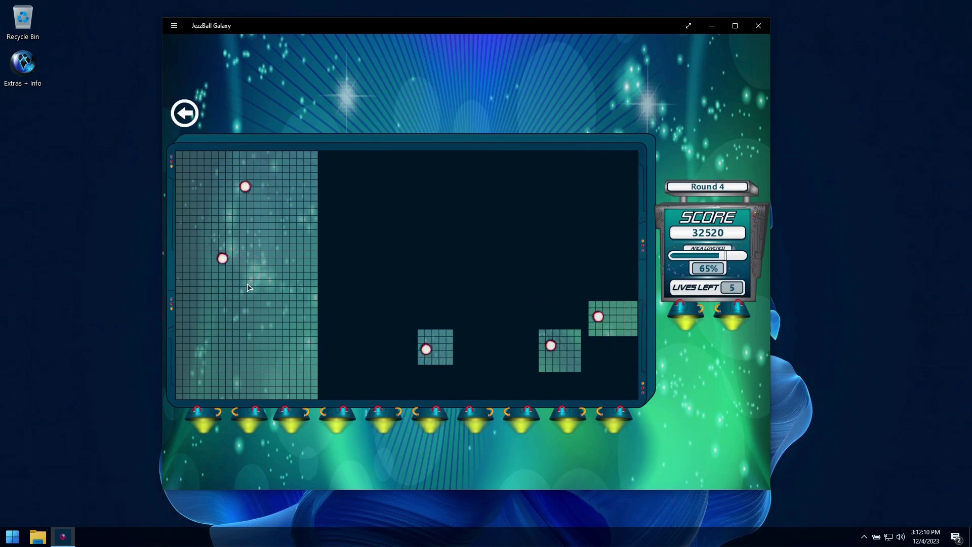
click(247, 314)
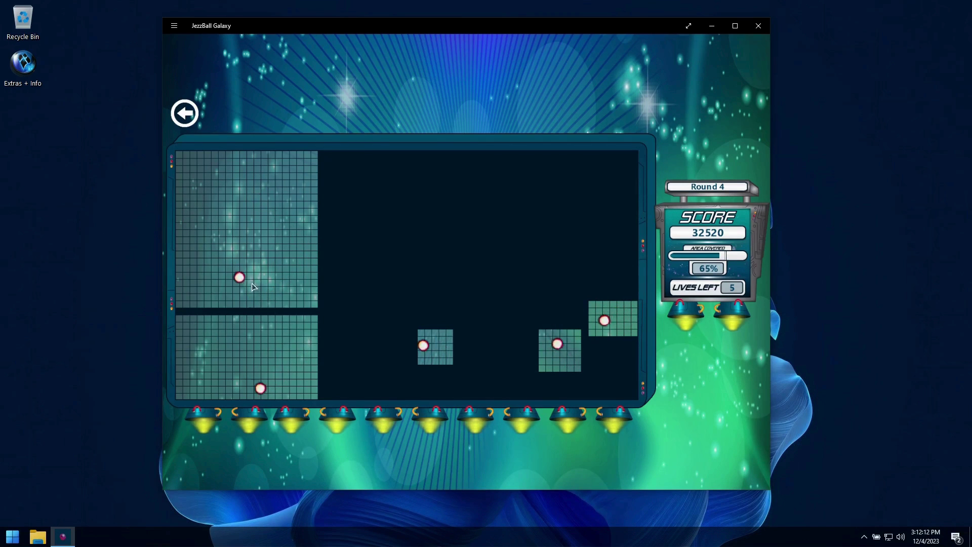
click(234, 354)
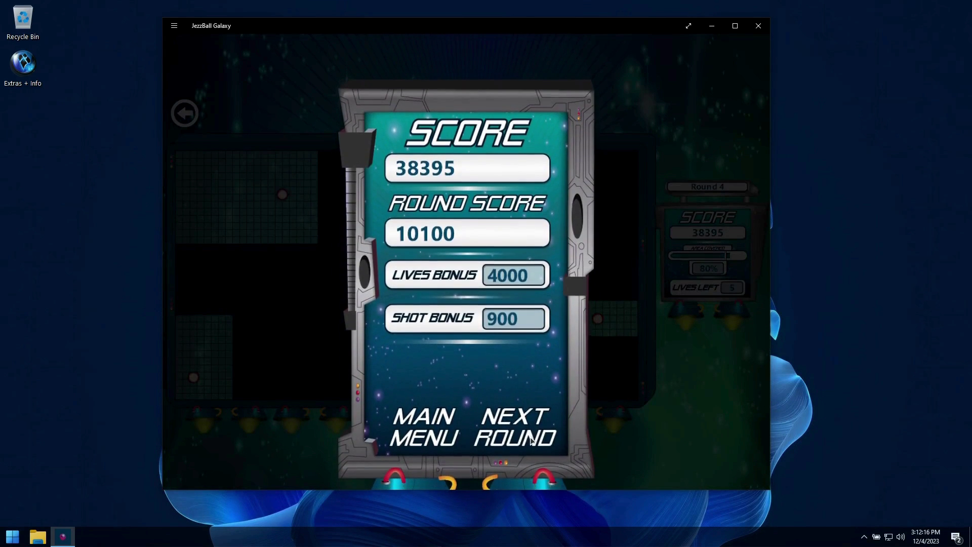
- Advance to Round 5 and divide the board with a full-height wall and a horizontal wall across the right part
click(532, 440)
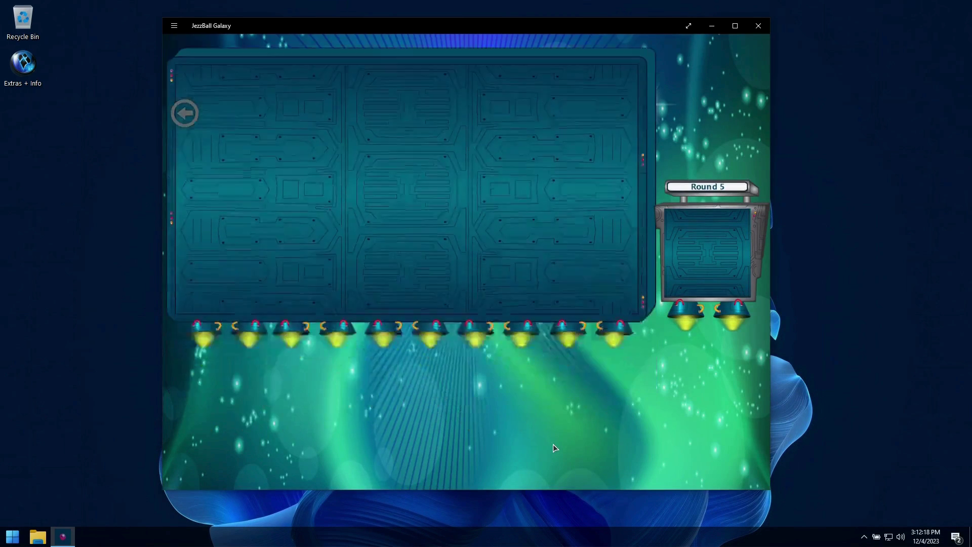
mouse_move(555, 31)
mouse_down()
mouse_move(535, 40)
mouse_move(514, 26)
mouse_move(543, 38)
mouse_up()
click(409, 265)
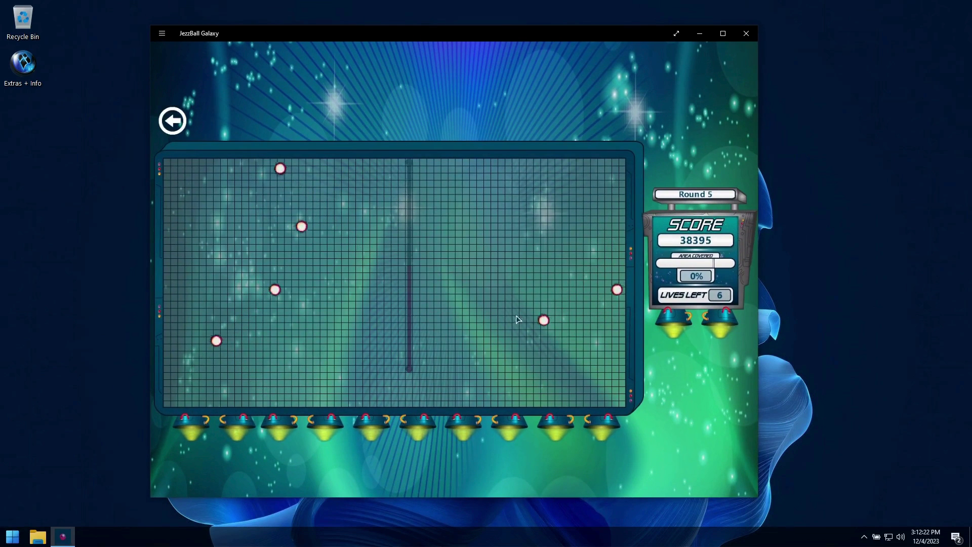
click(512, 284)
- Shrink the lower-right and upper-right sections around their balls with further walls
click(513, 343)
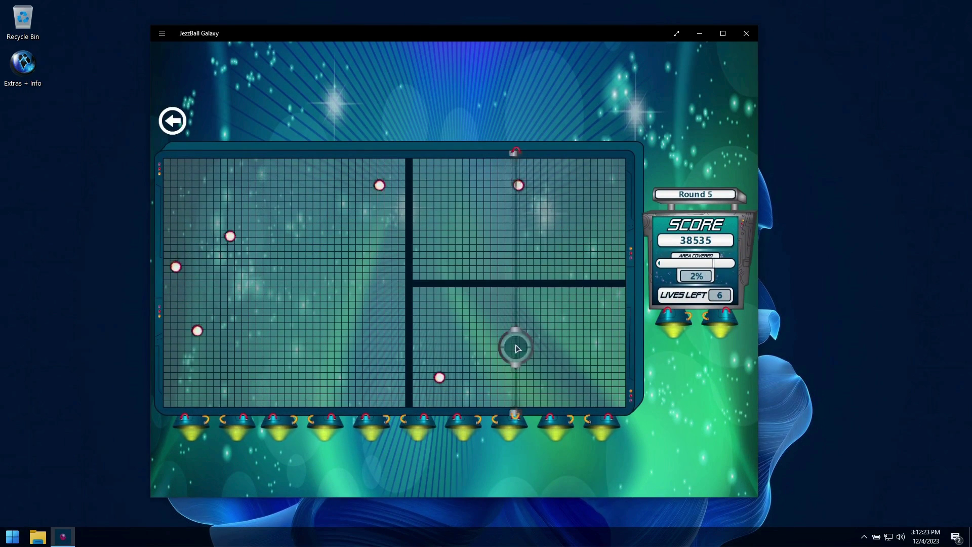
click(469, 359)
click(455, 324)
click(481, 307)
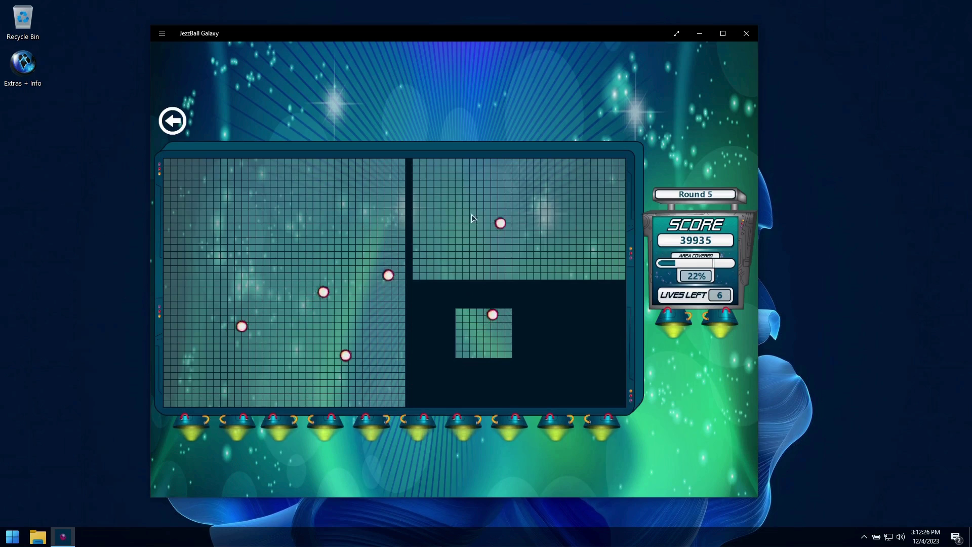
click(512, 208)
click(563, 197)
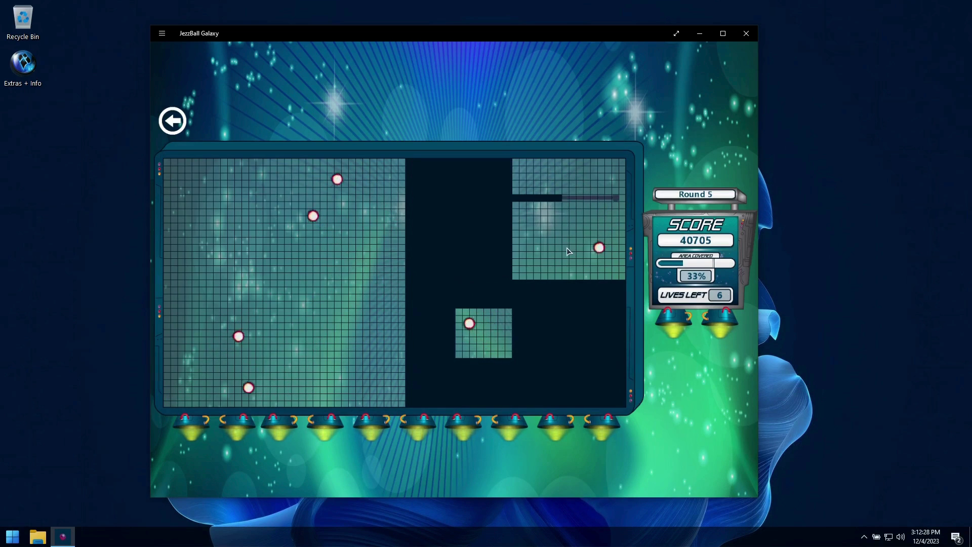
click(563, 245)
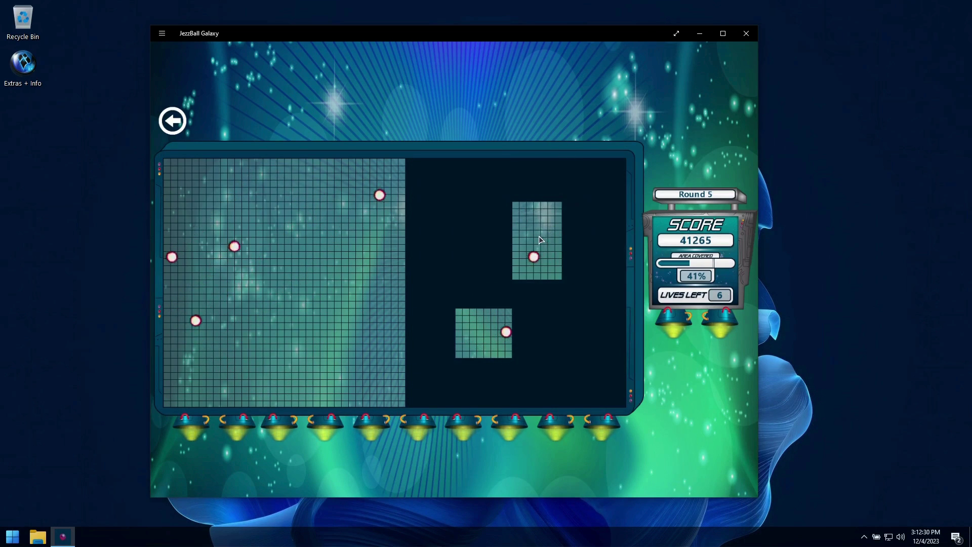
click(540, 238)
- Split the left section horizontally, divide its upper part in two, and confine the upper-middle ball to a small pocket
click(270, 270)
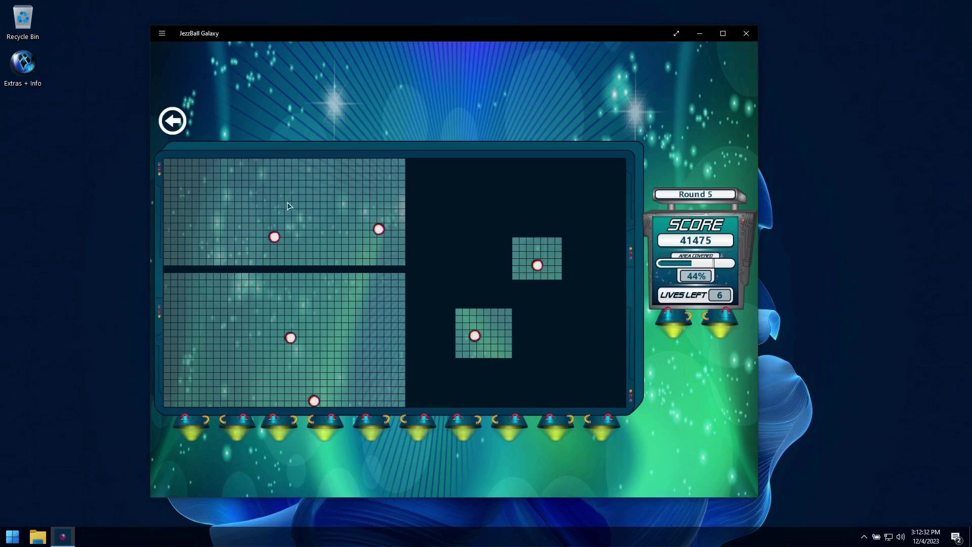
click(261, 217)
click(329, 230)
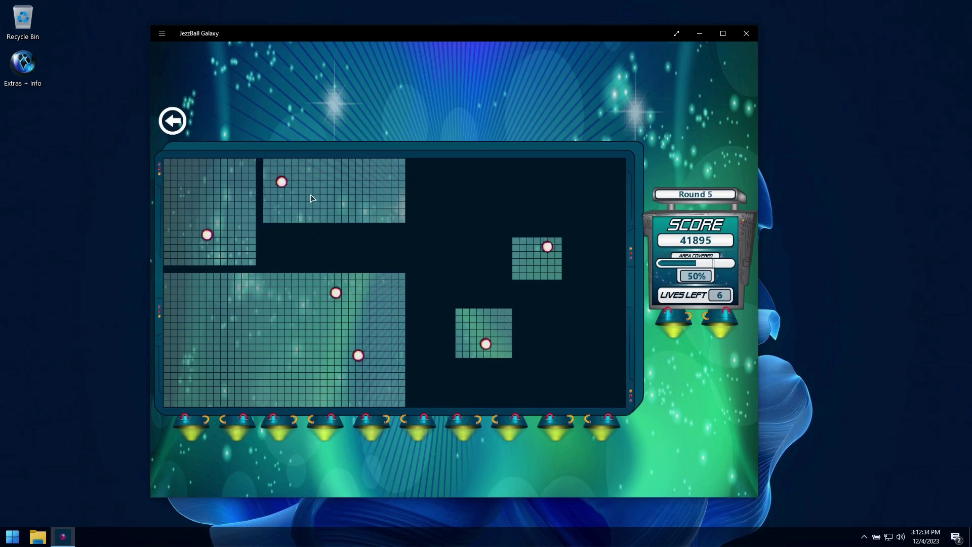
click(306, 203)
click(284, 194)
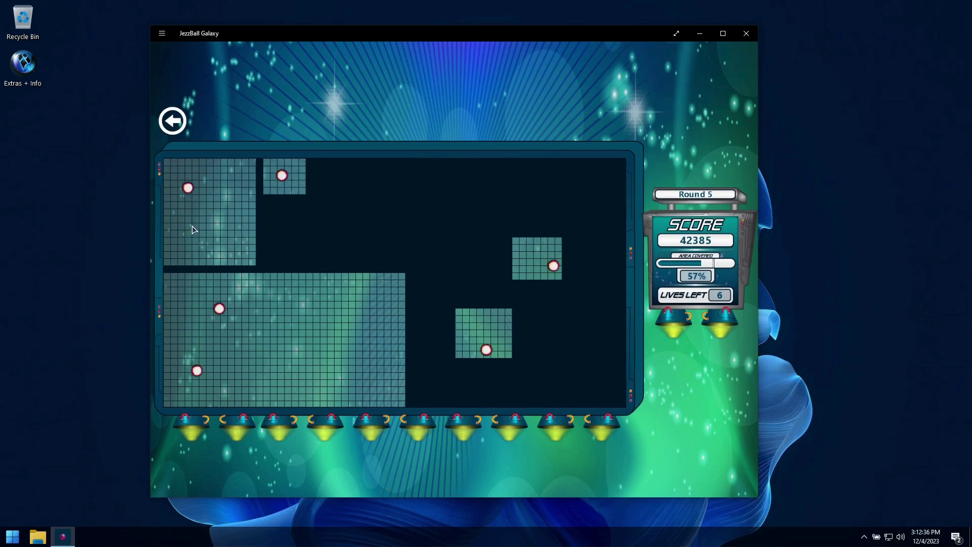
- Clear Round 5 by shrinking the upper-left section and walling off most of the lower-left section
click(197, 218)
click(206, 240)
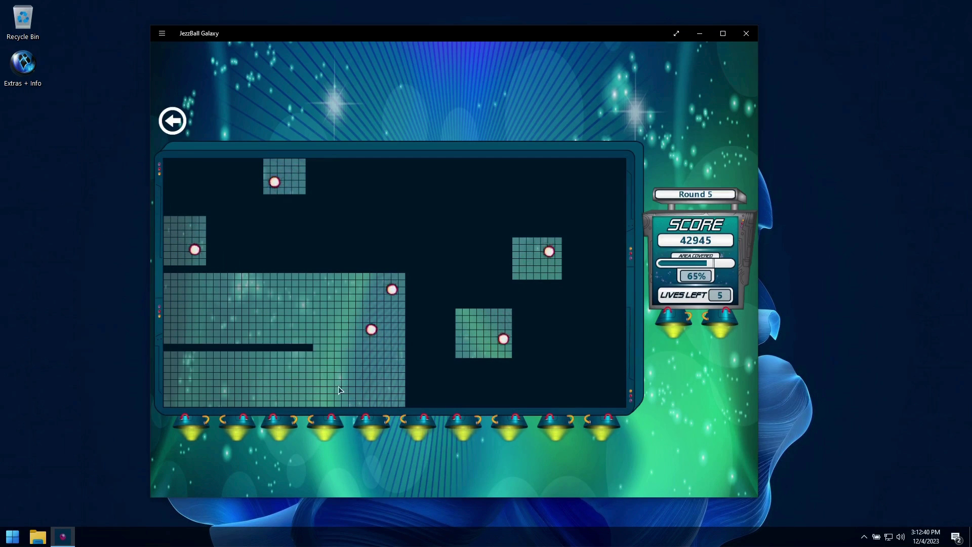
click(241, 315)
click(241, 379)
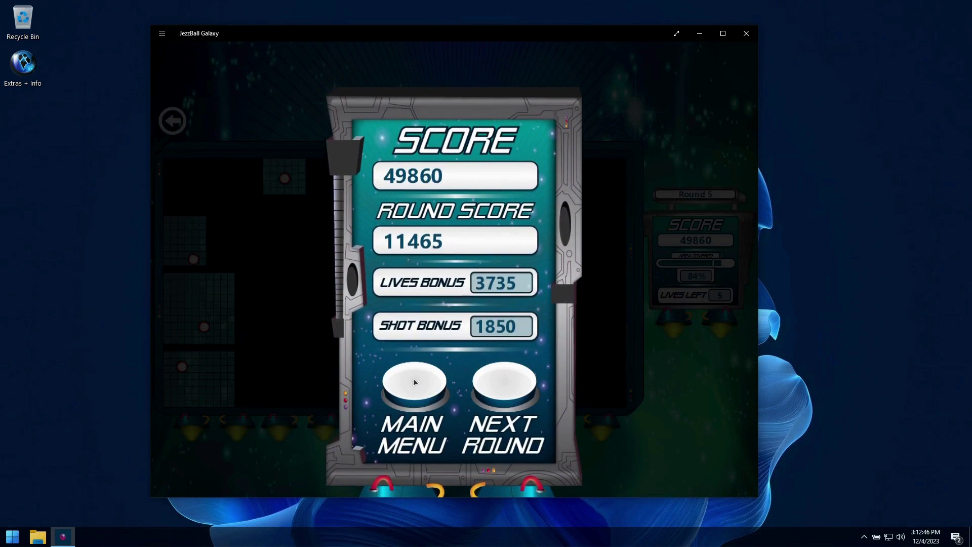
- Return to the game's main menu and close JezzBall Galaxy
click(413, 381)
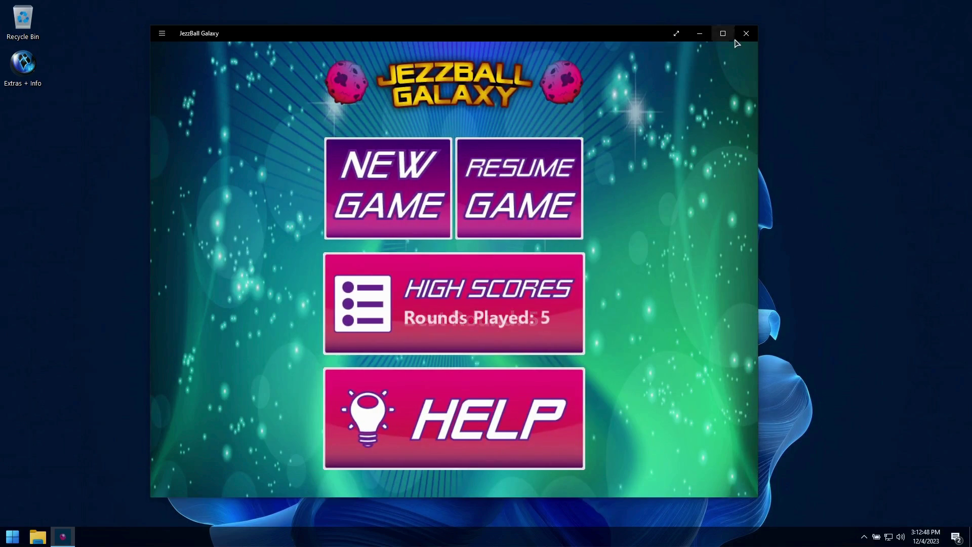
click(742, 37)
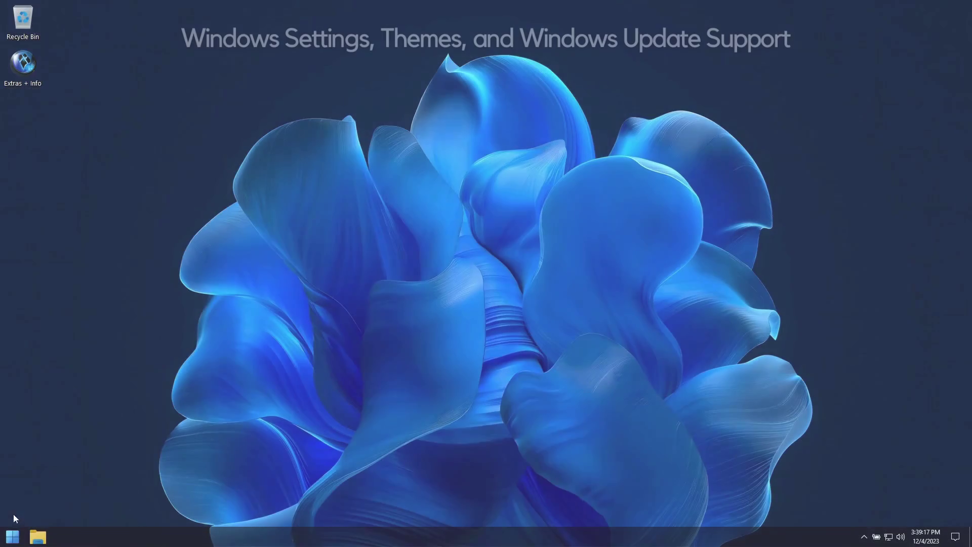
- Open the About page of the Windows System settings, highlight the Windows edition and version, and return to the Settings home
click(13, 537)
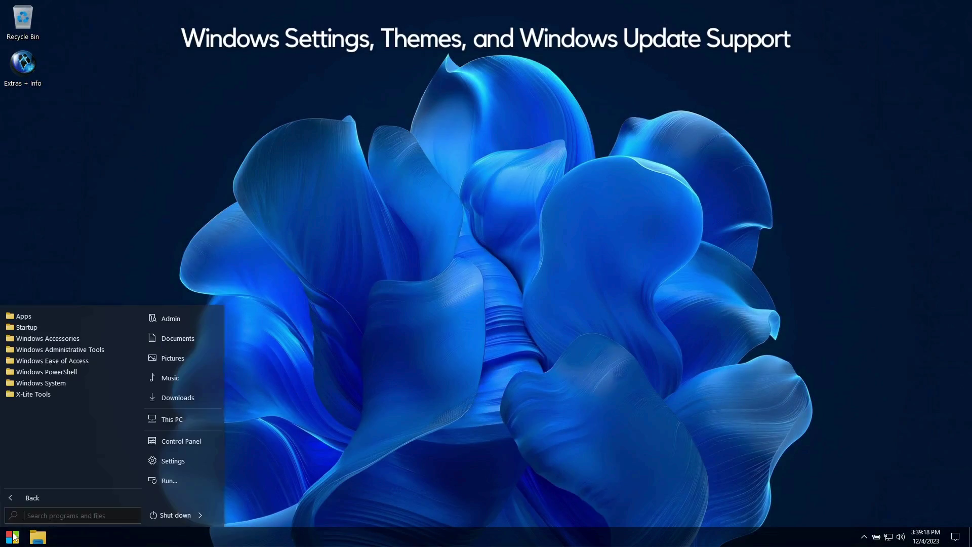
click(210, 466)
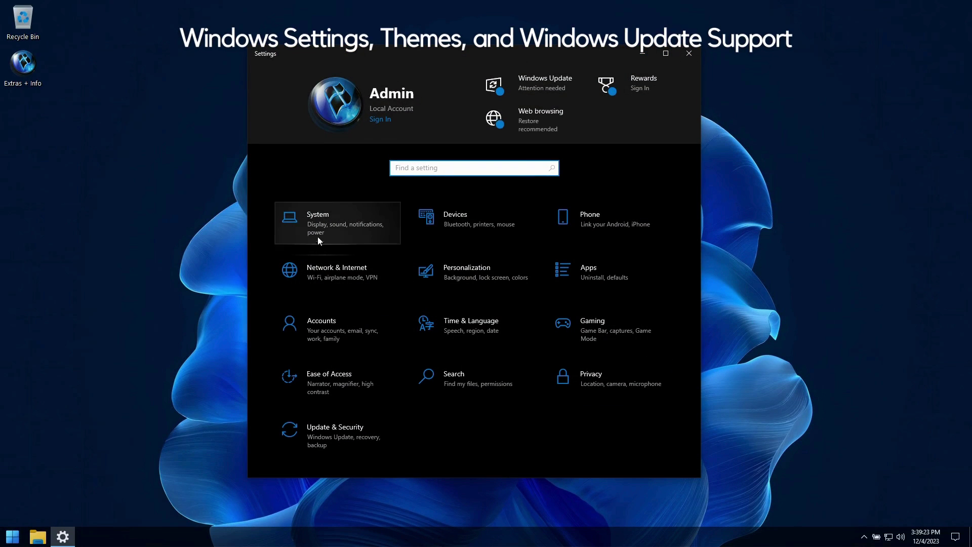
scroll(301, 395, down, 2)
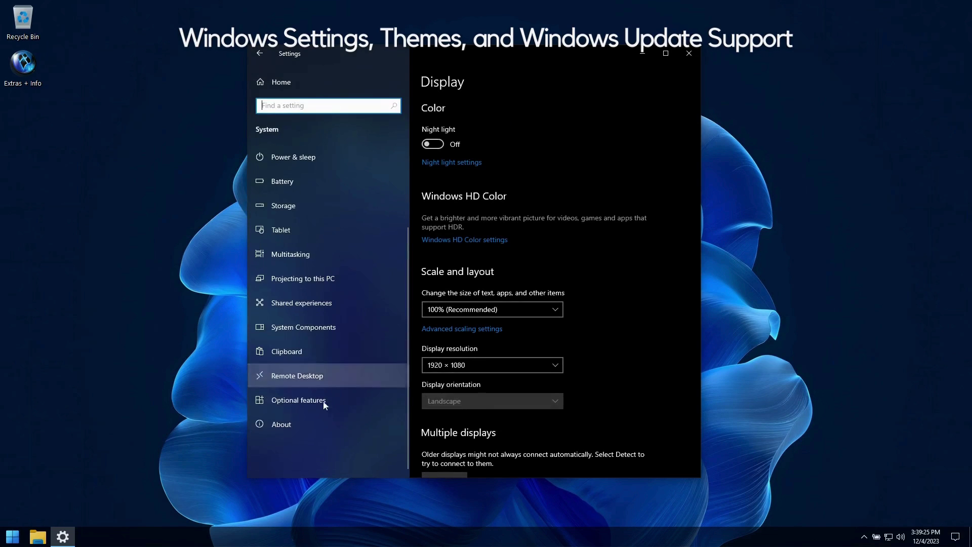
click(282, 424)
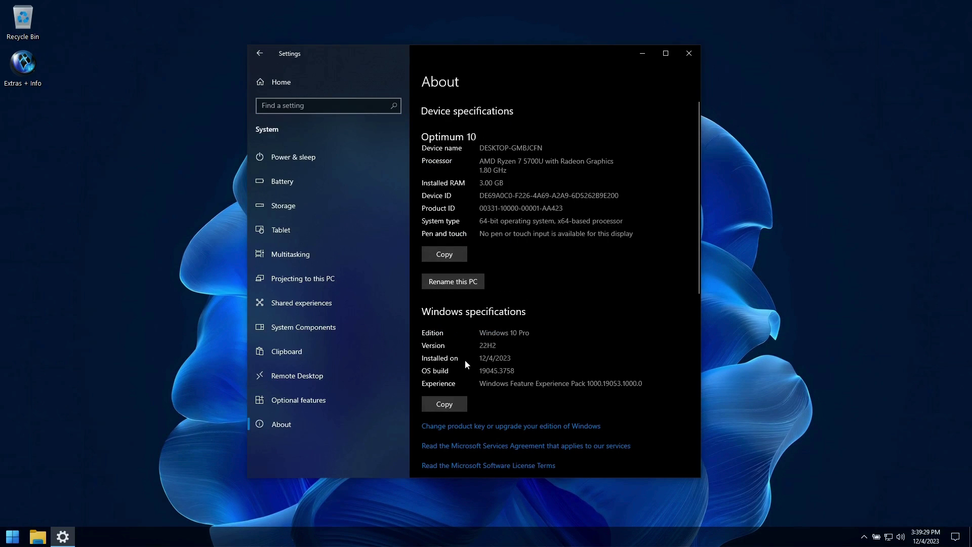
drag(479, 333, 519, 349)
click(262, 56)
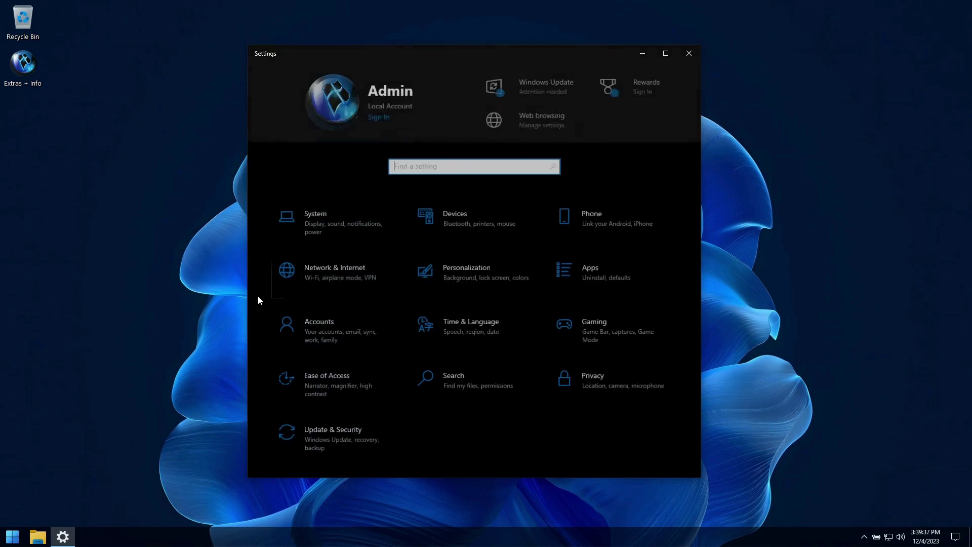
- View the AutoPlay page in the Devices settings and return to the Settings home
click(485, 228)
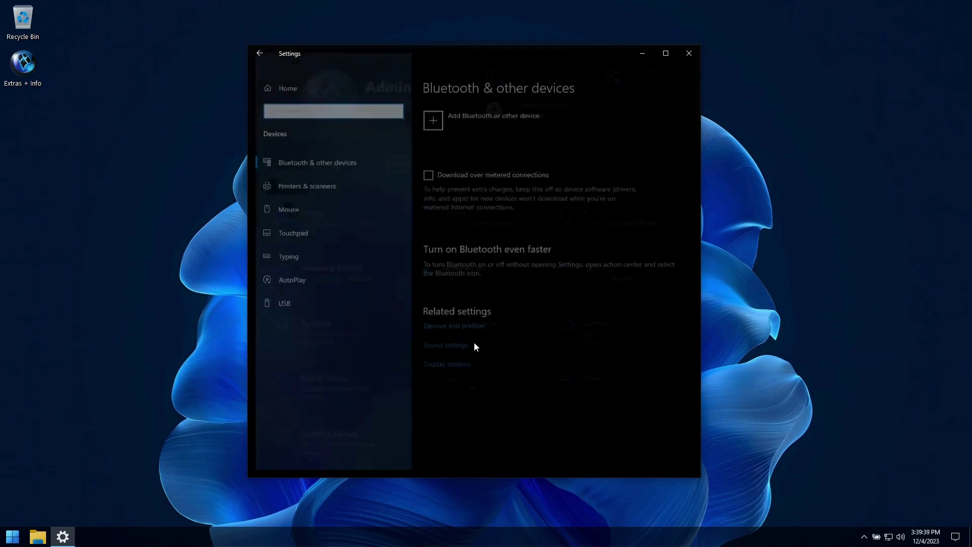
click(283, 283)
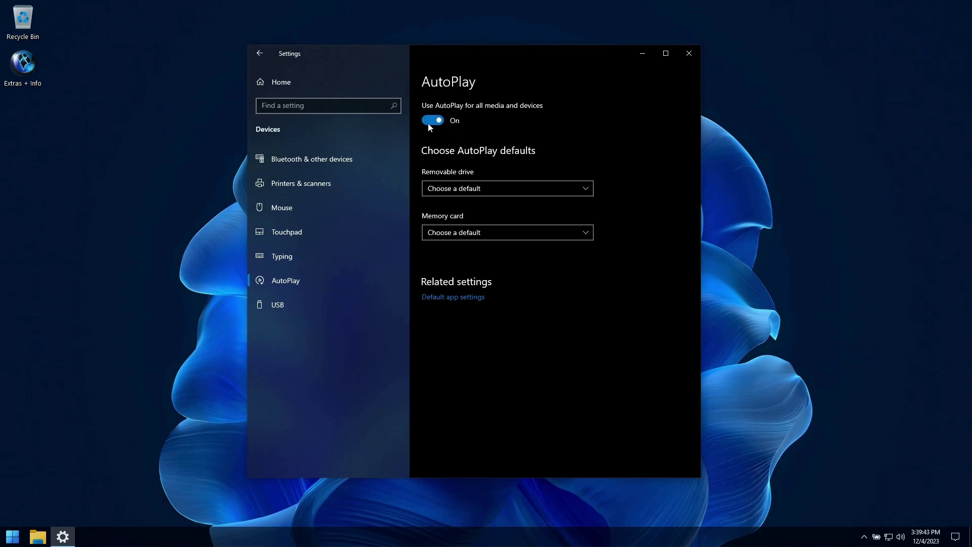
click(260, 53)
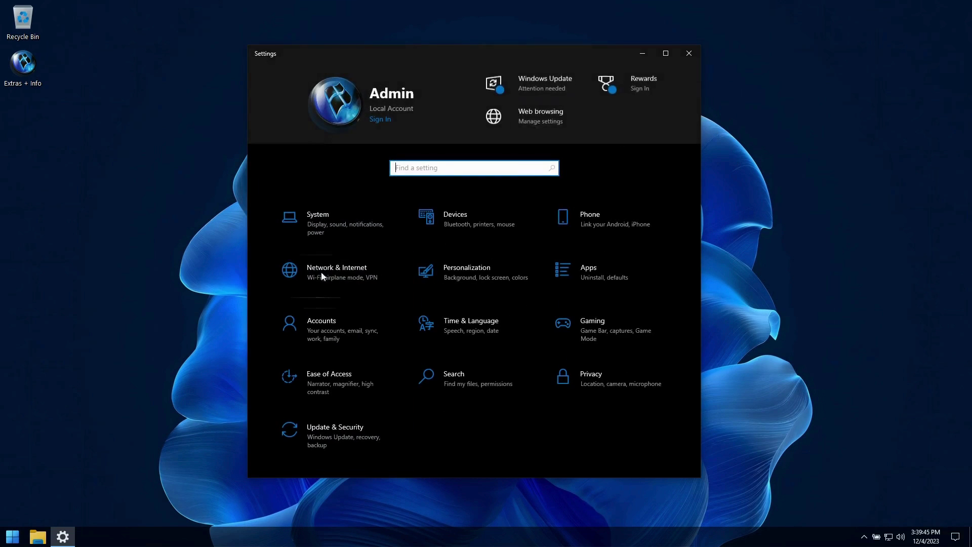
- Review the Ethernet network's properties, toggle the metered connection on and back off, and return to the Settings home
click(380, 281)
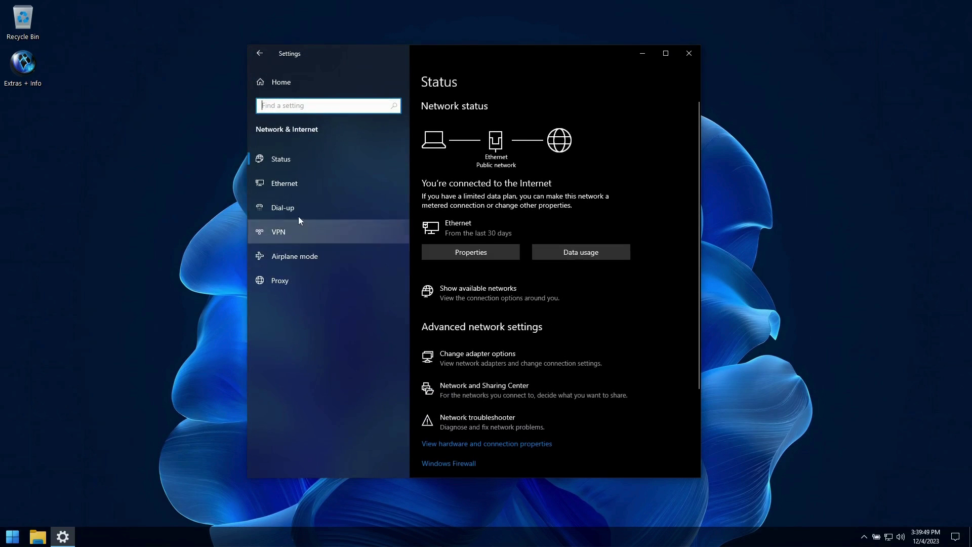
click(488, 253)
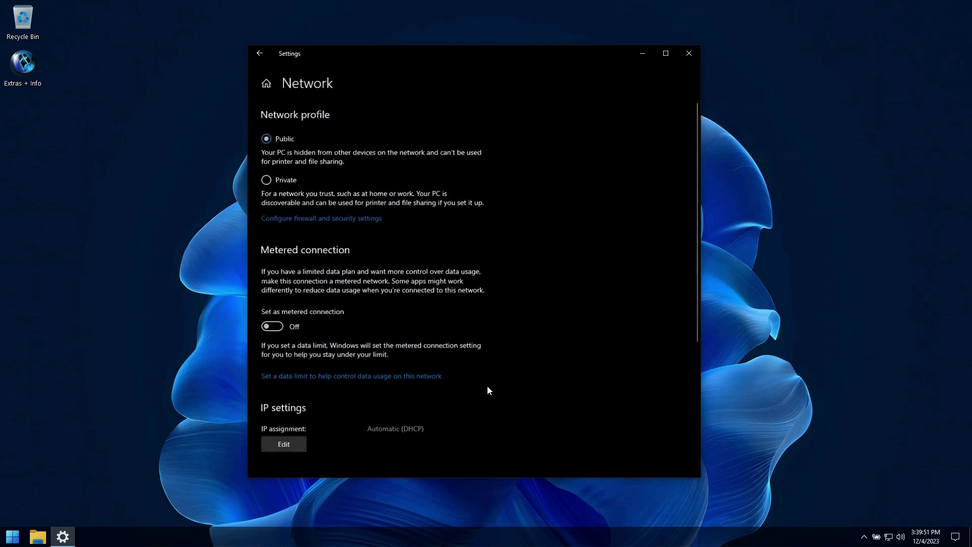
scroll(405, 324, down, 3)
scroll(500, 312, up, 3)
click(278, 328)
click(277, 329)
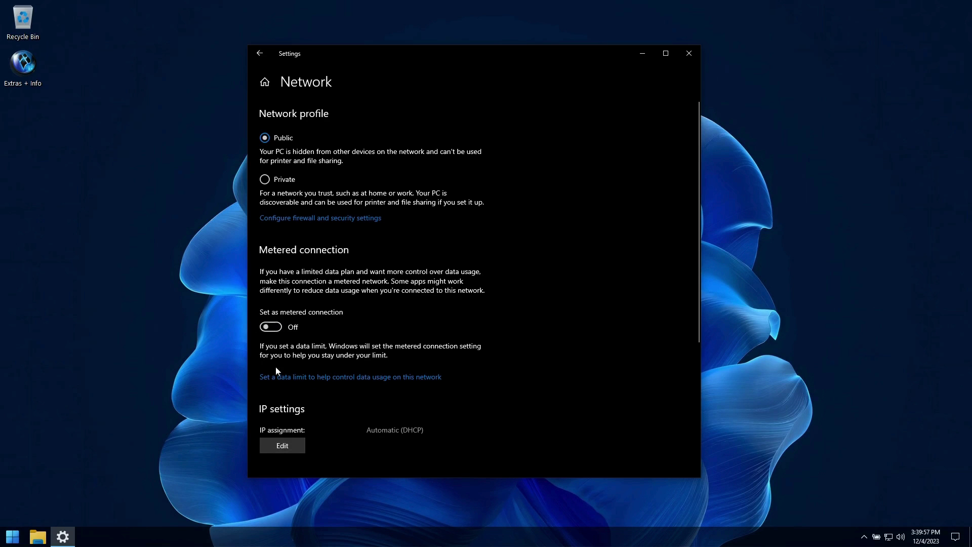
click(261, 55)
click(256, 57)
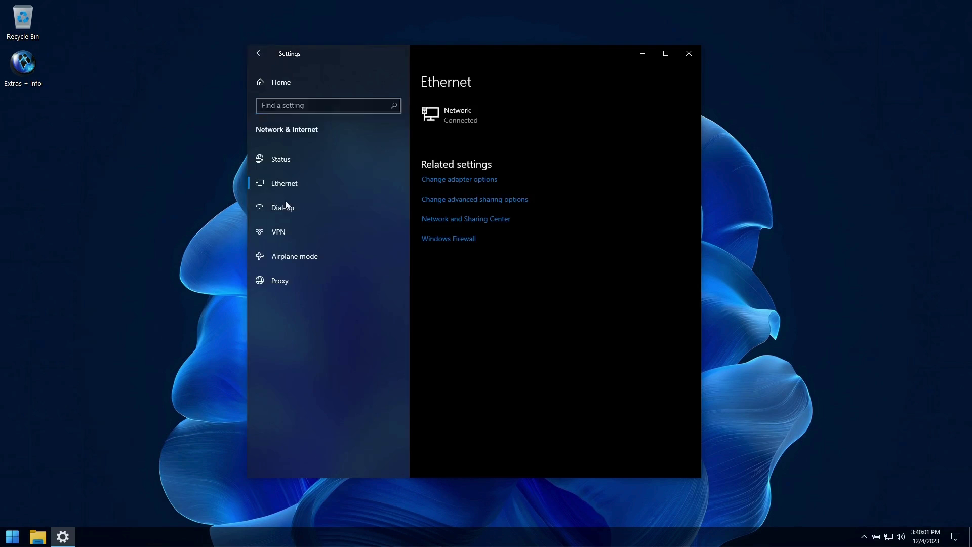
click(269, 71)
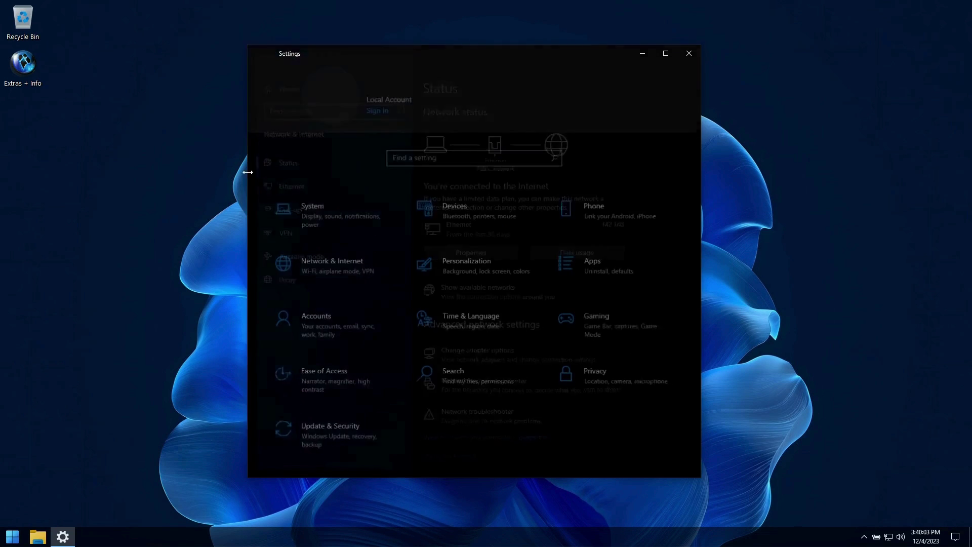
- Open the Themes page of the Personalization settings and move the Settings window aside to expose the desktop
click(519, 281)
click(284, 232)
drag(570, 53, 828, 15)
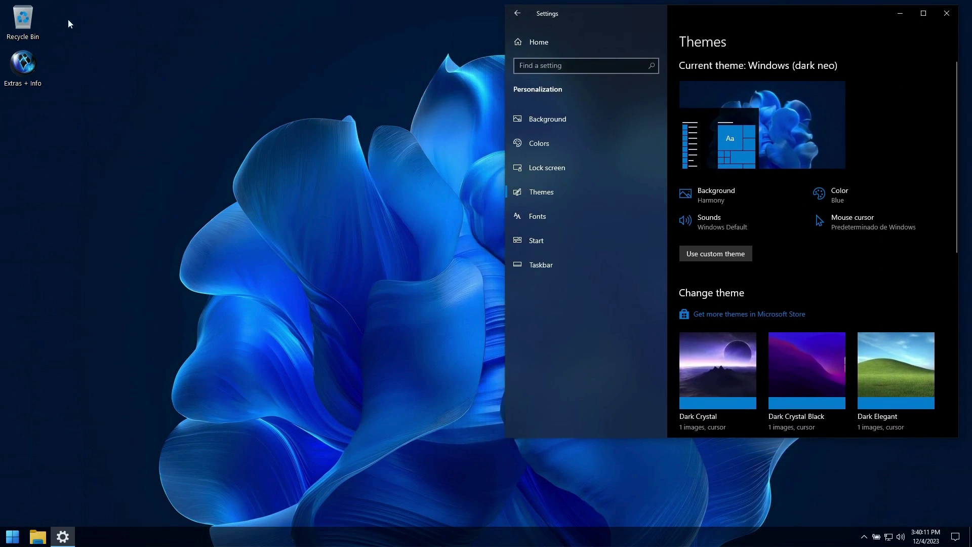
click(27, 25)
click(68, 35)
- Apply the Dark Crystal theme, followed by the Dark Crystal Black theme
click(557, 324)
scroll(749, 321, down, 1)
click(719, 355)
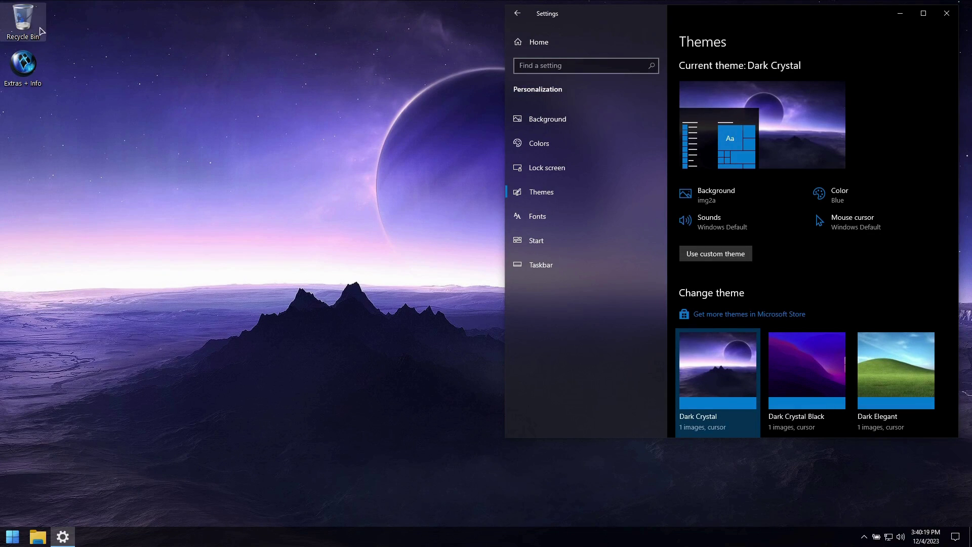
scroll(763, 307, down, 4)
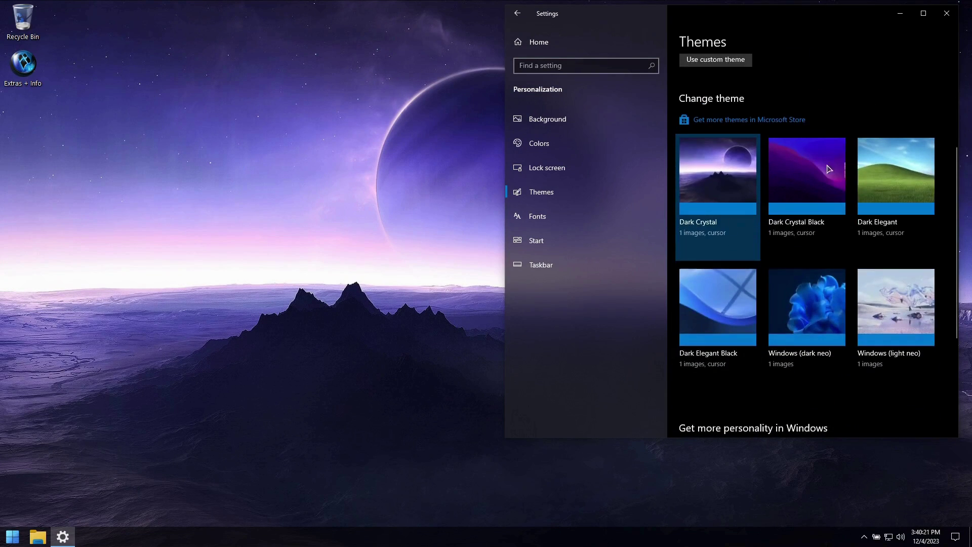
click(802, 171)
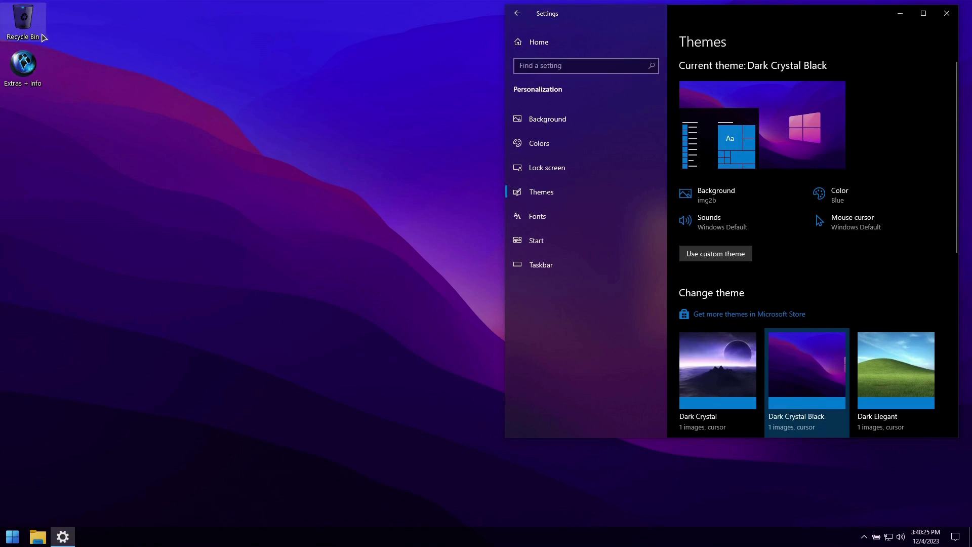
- Apply the Dark Elegant, Dark Elegant Black and Windows (dark neo) themes one after another
scroll(919, 348, down, 3)
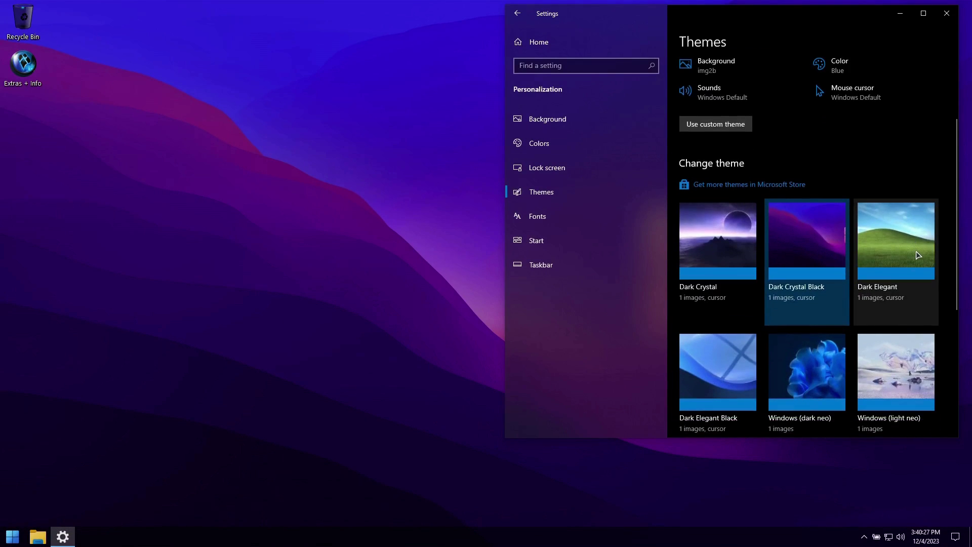
click(919, 255)
scroll(916, 256, down, 5)
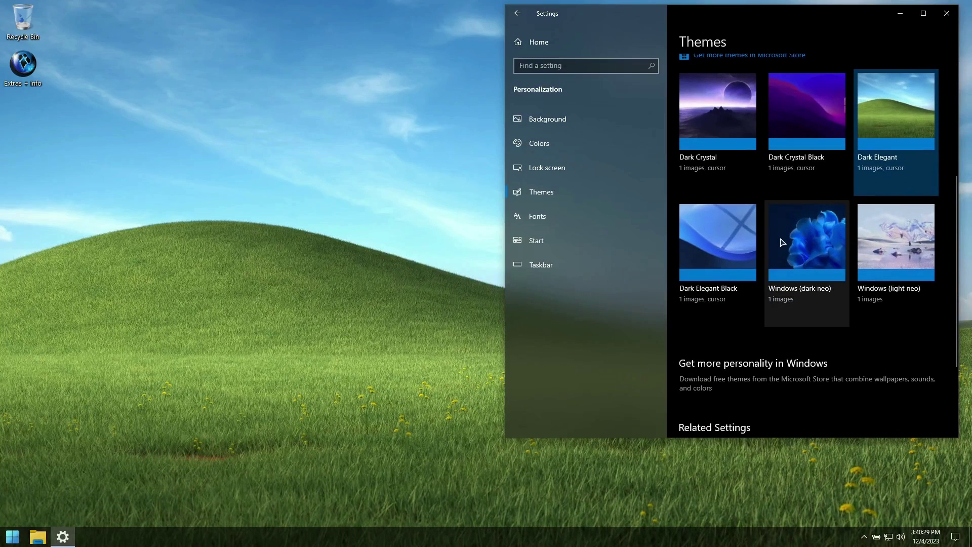
click(728, 248)
scroll(758, 278, down, 5)
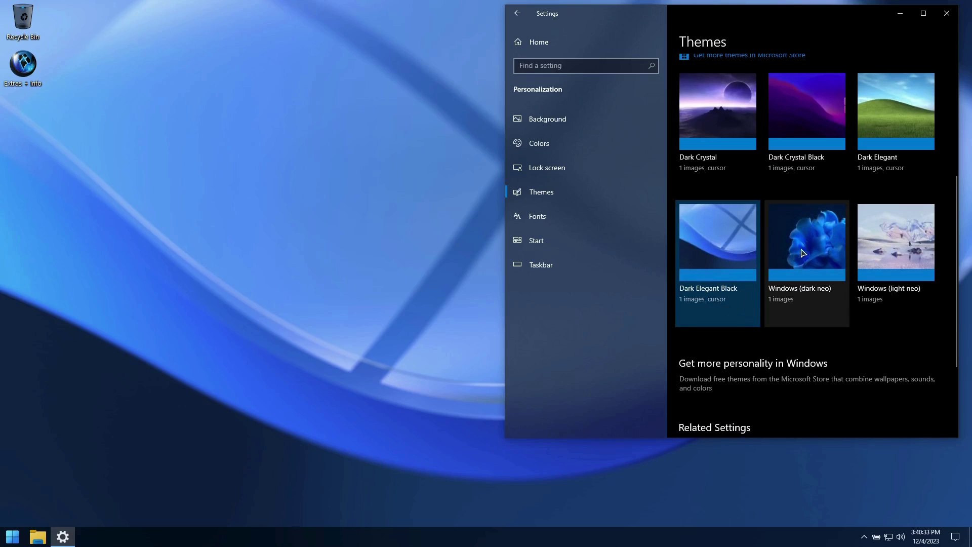
click(824, 238)
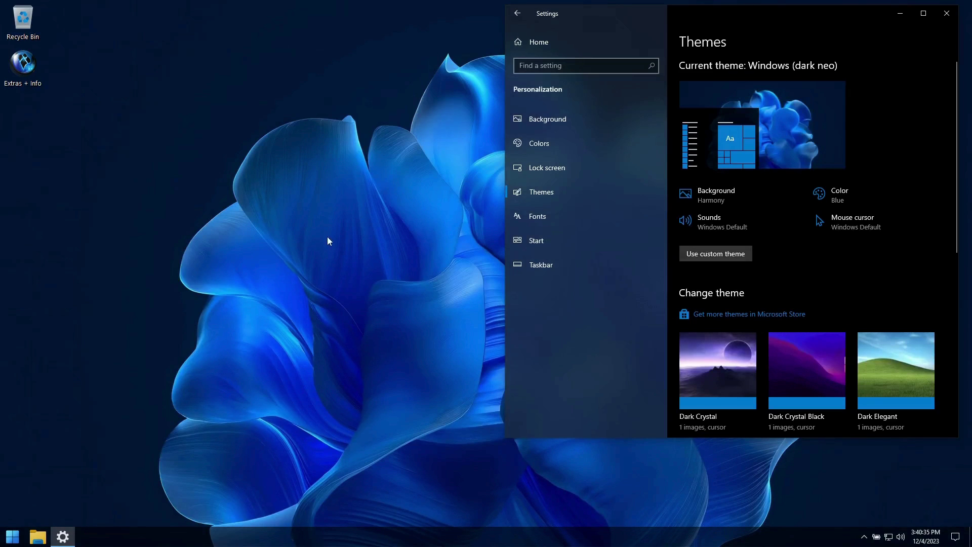
- Apply the Dark Crystal theme, move the Settings window back to the middle of the desktop and return to the Settings home
scroll(702, 193, down, 4)
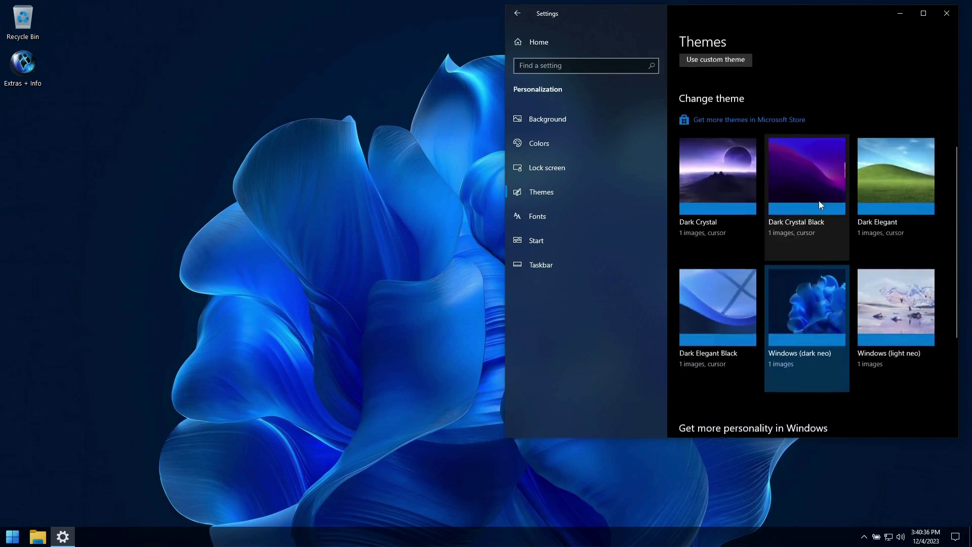
click(738, 165)
drag(738, 22, 468, 67)
click(246, 90)
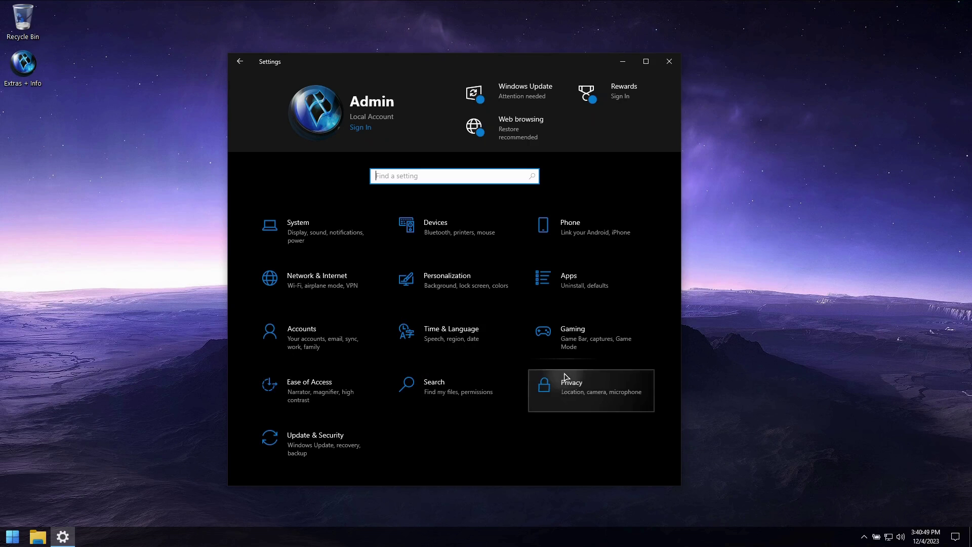
- View the General page of the Privacy settings and return to the Settings home
click(575, 387)
drag(389, 179, 249, 69)
click(248, 68)
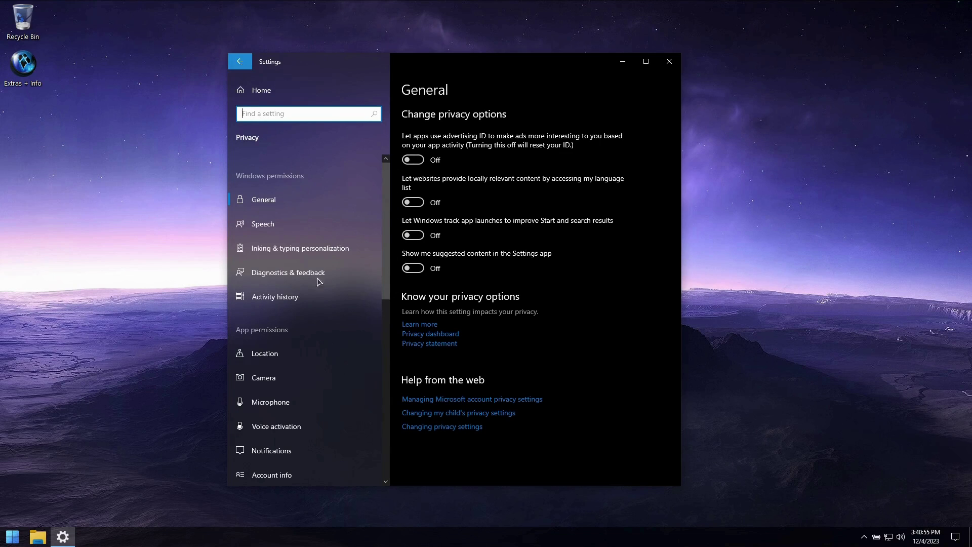
- Open Windows Update in the Update & Security settings and resume the paused updates
click(299, 444)
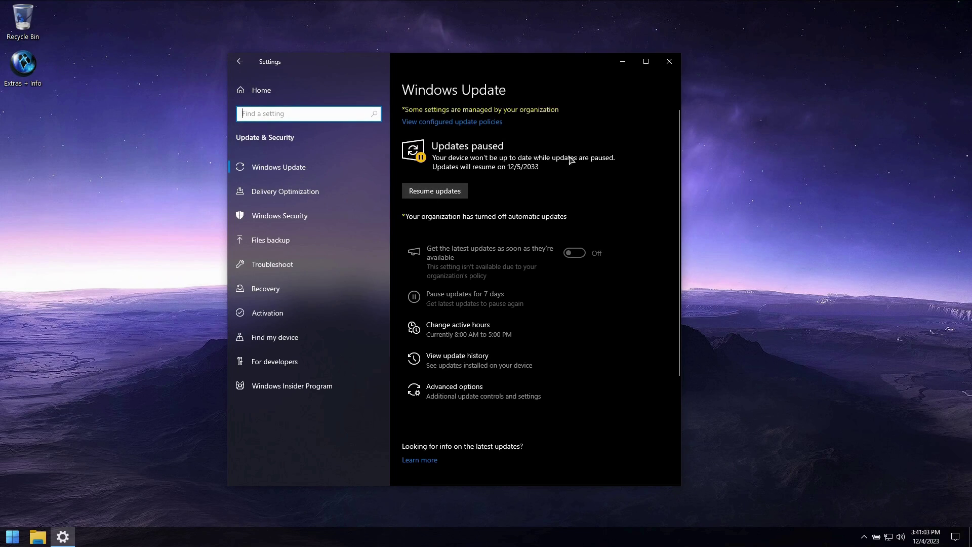
click(449, 194)
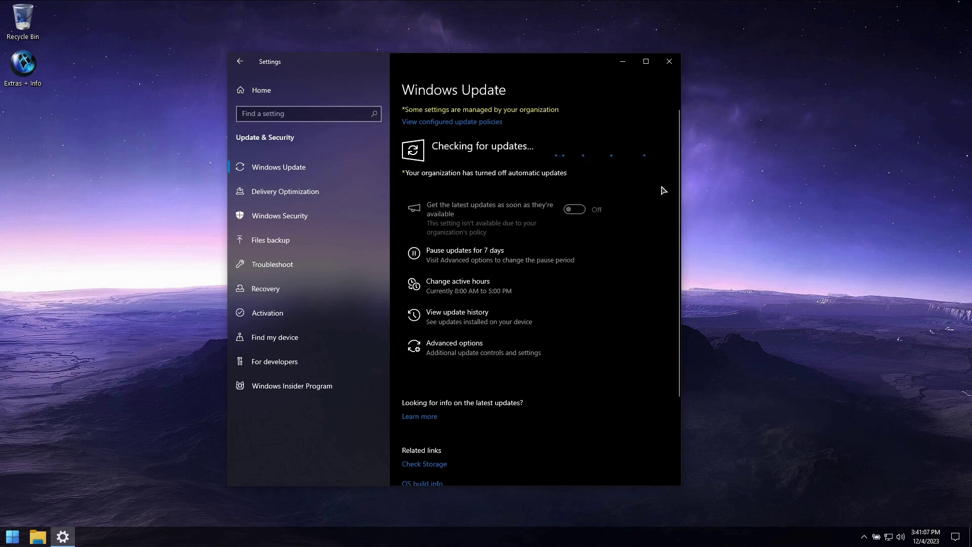
scroll(679, 152, down, 1)
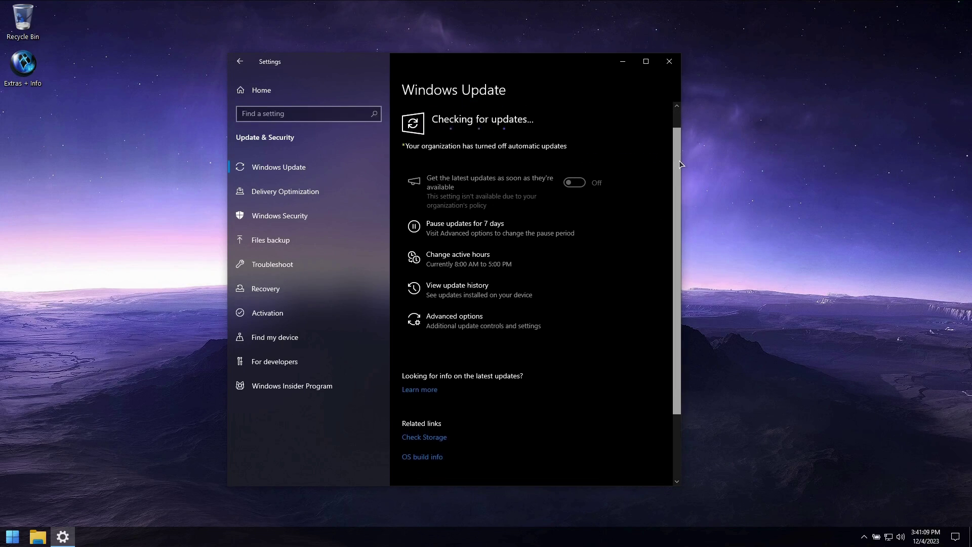
scroll(679, 222, up, 1)
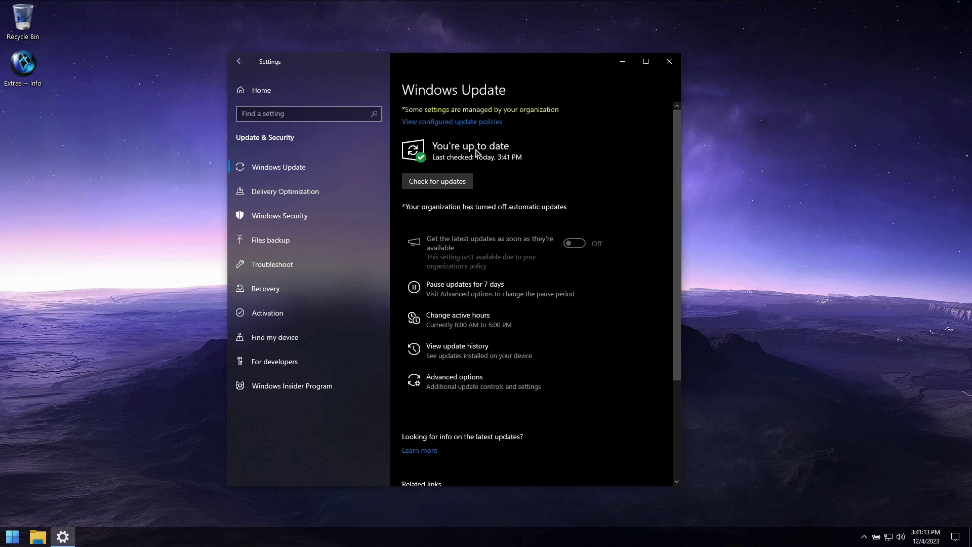
- Pause updates until Monday, December 5, 2033 in the Windows Update advanced options
scroll(574, 321, down, 3)
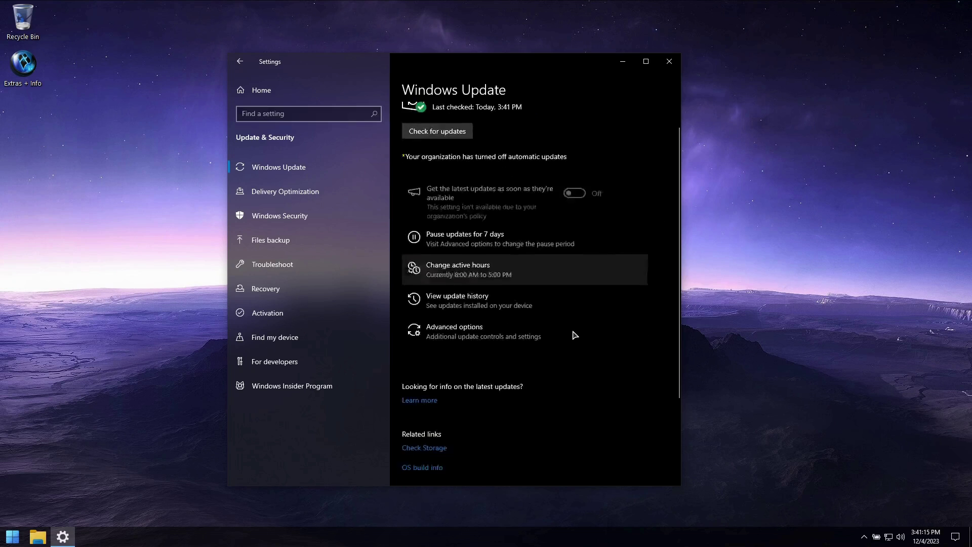
click(464, 252)
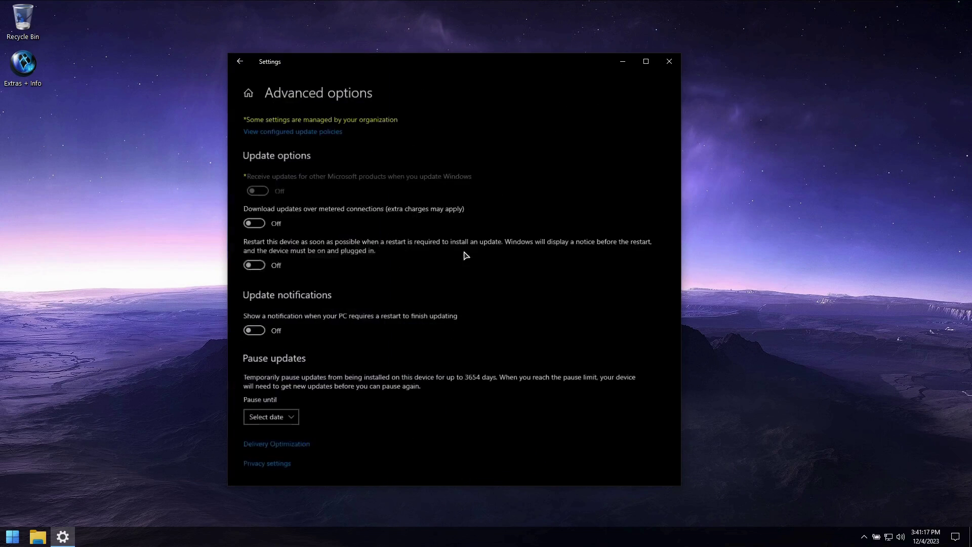
scroll(534, 306, down, 2)
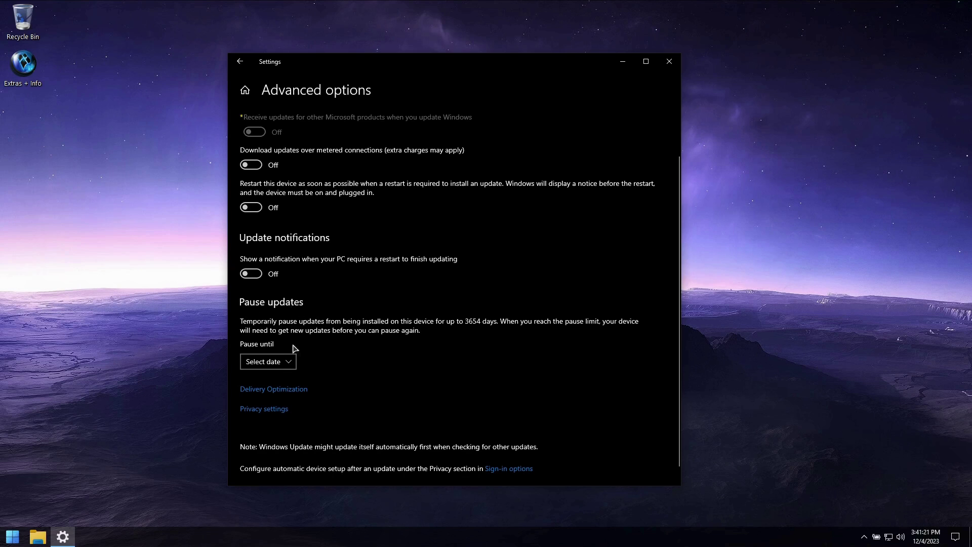
scroll(365, 355, down, 1)
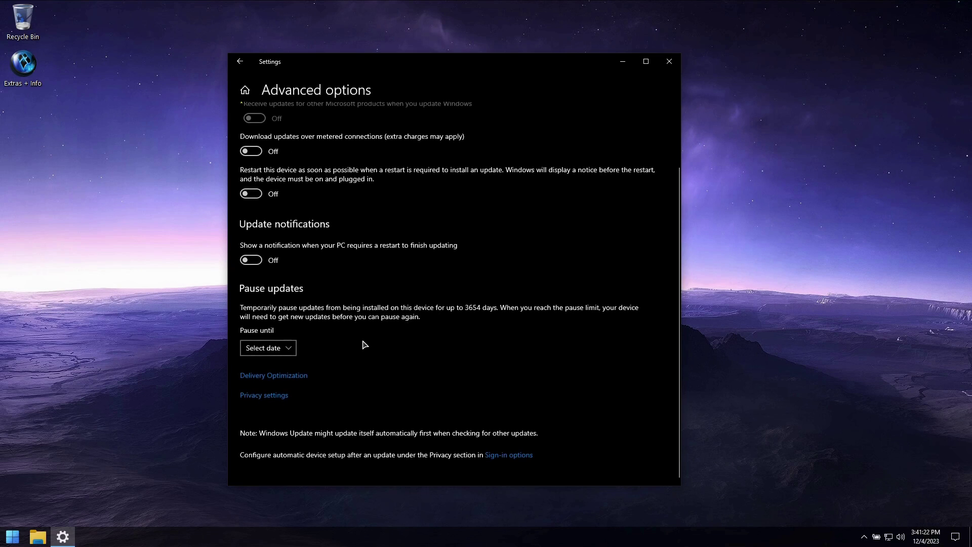
click(287, 348)
drag(352, 239, 350, 462)
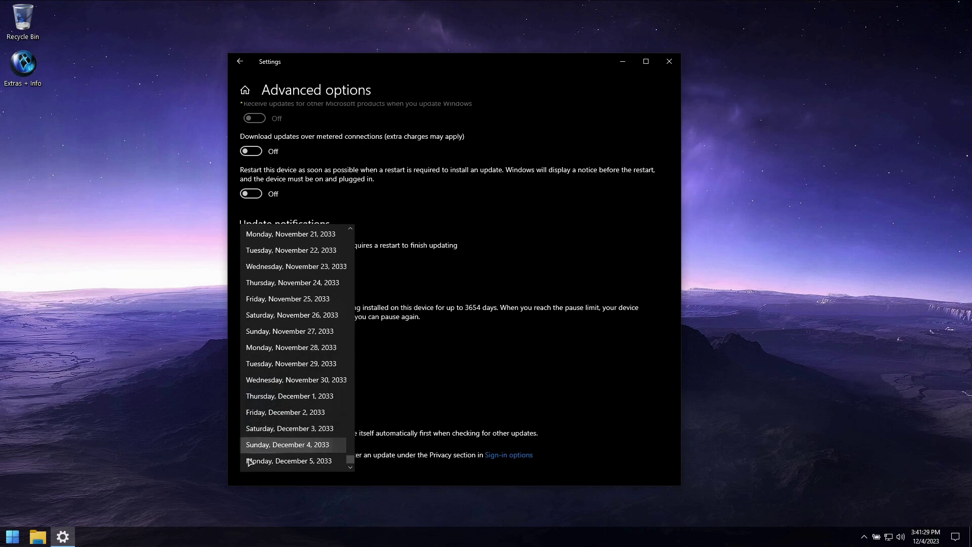
click(307, 462)
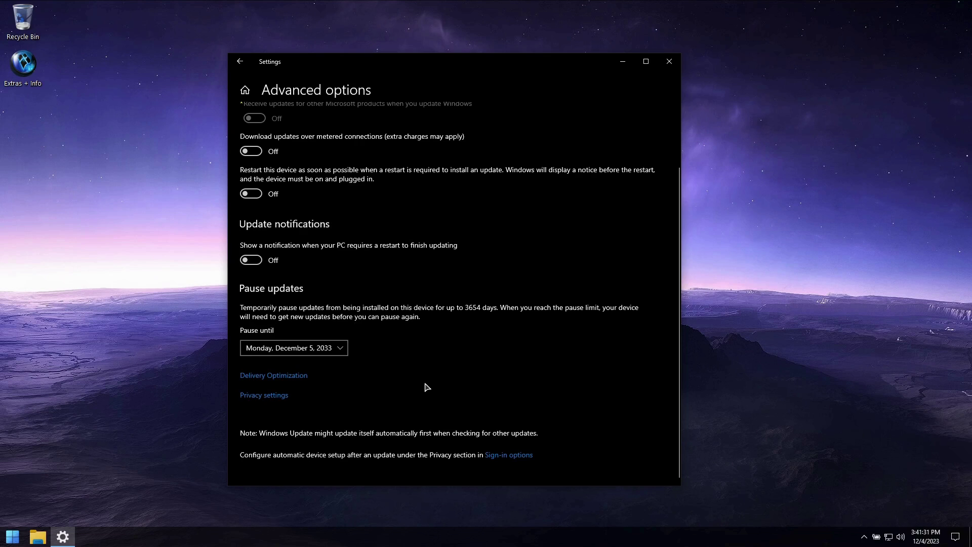
- Go back from the advanced update options to the Settings home and close Settings
click(239, 65)
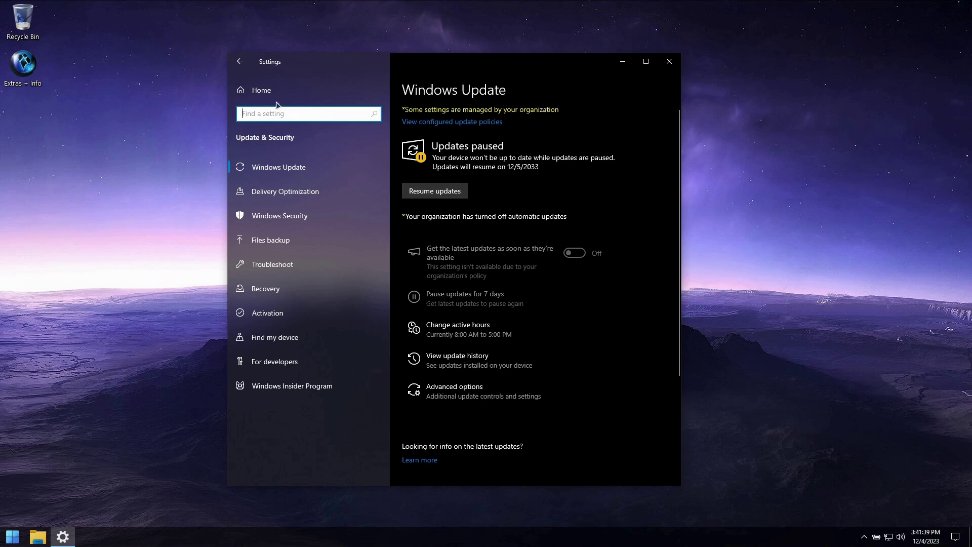
click(261, 90)
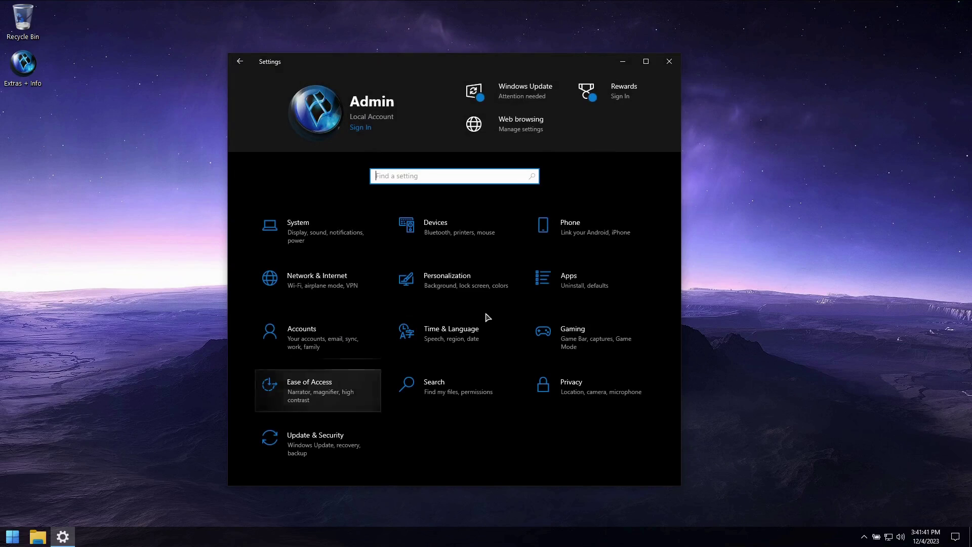
click(669, 62)
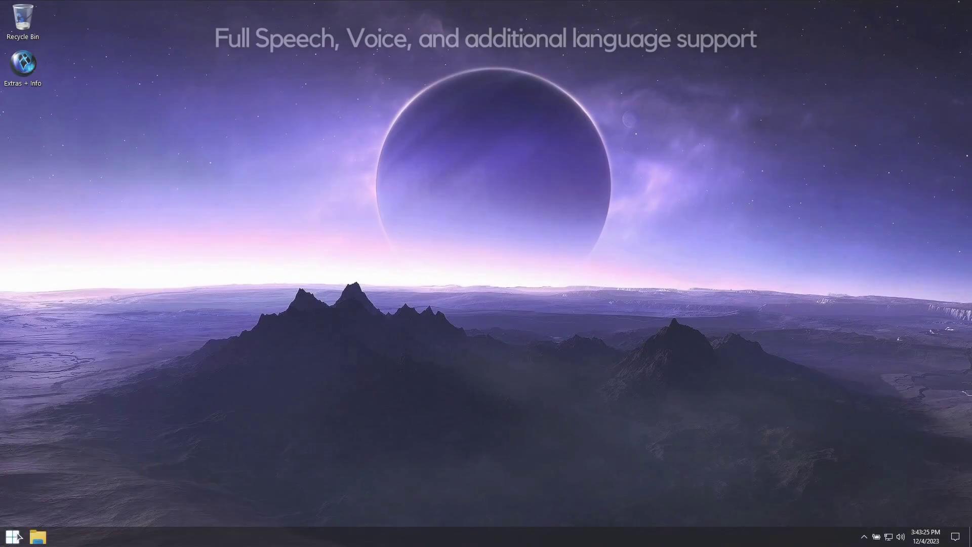
- Reopen Settings and review the Language page of the Time & Language settings
key(super)
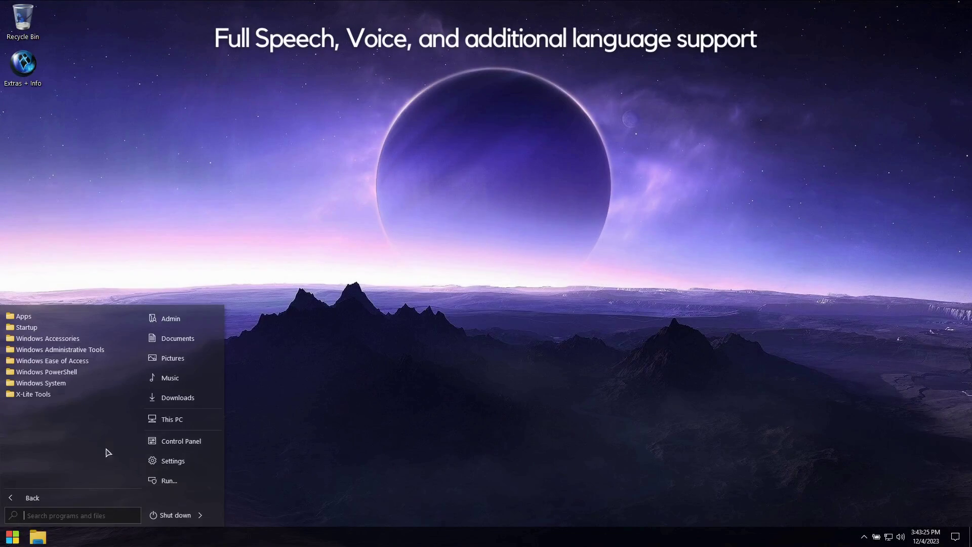
click(172, 462)
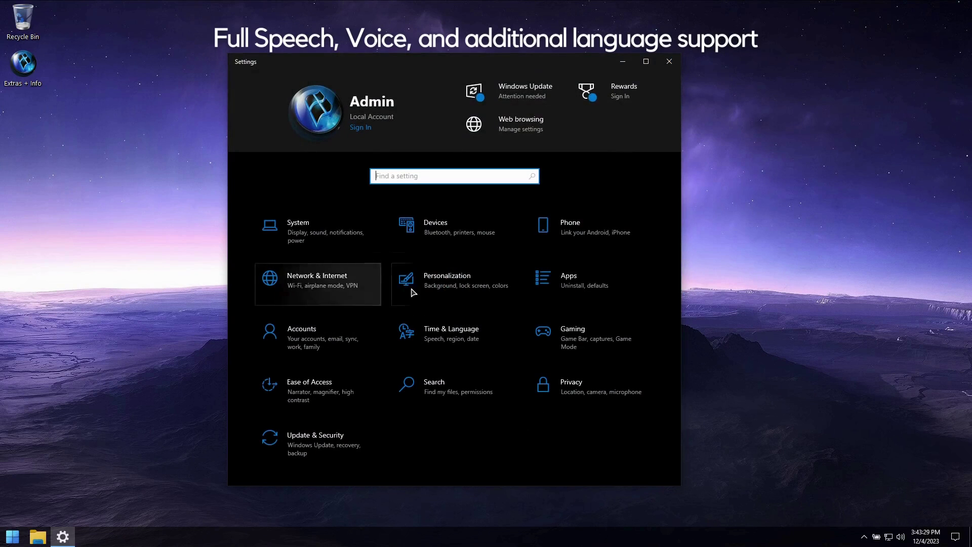
click(514, 348)
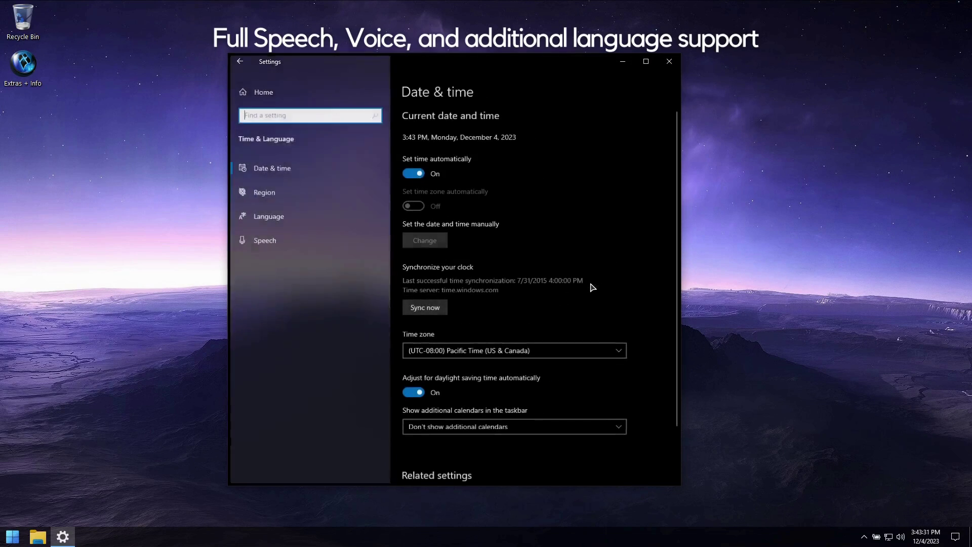
click(309, 226)
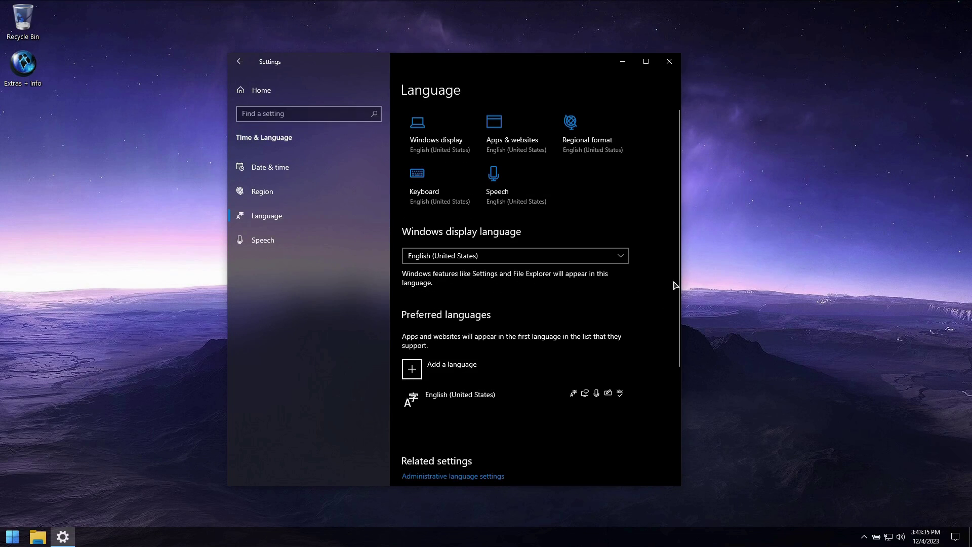
scroll(675, 249, down, 5)
scroll(584, 280, up, 5)
- Add Italian (Italy) as a preferred language, installing its language pack without the display-language, text-to-speech, speech recognition and handwriting options
click(418, 376)
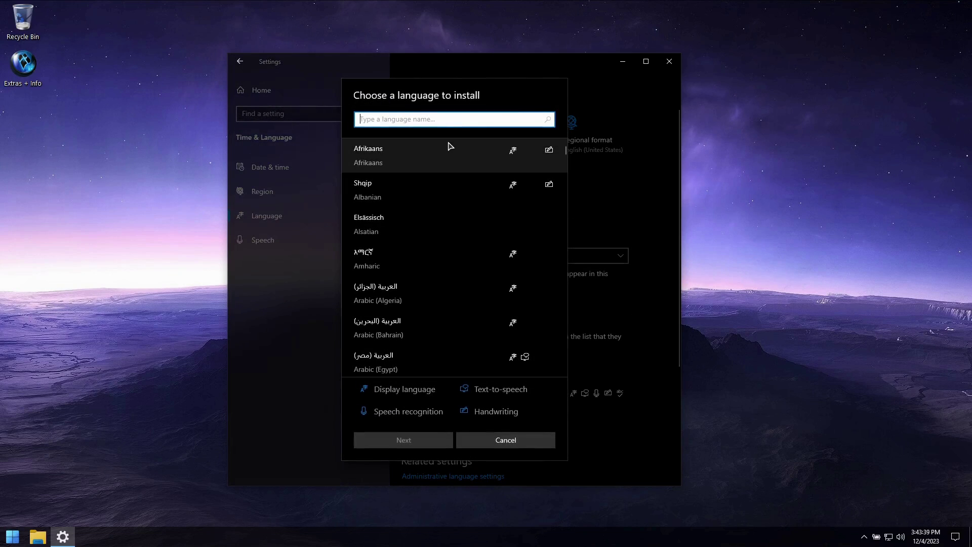
text(ital)
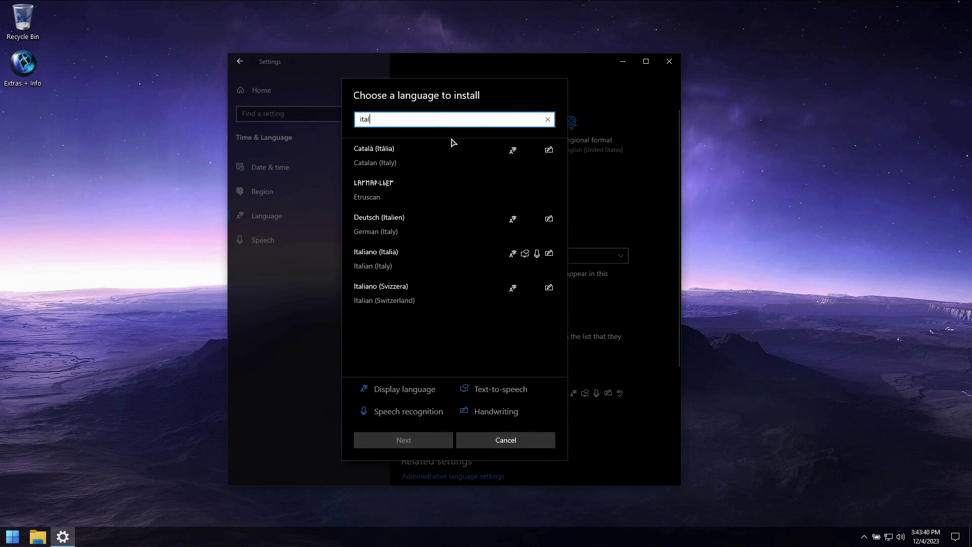
click(397, 262)
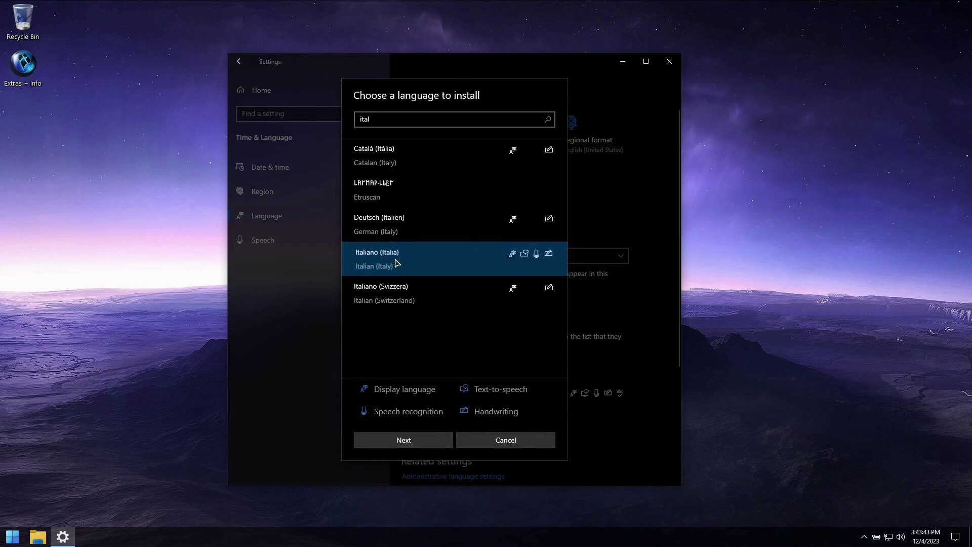
click(439, 445)
click(379, 235)
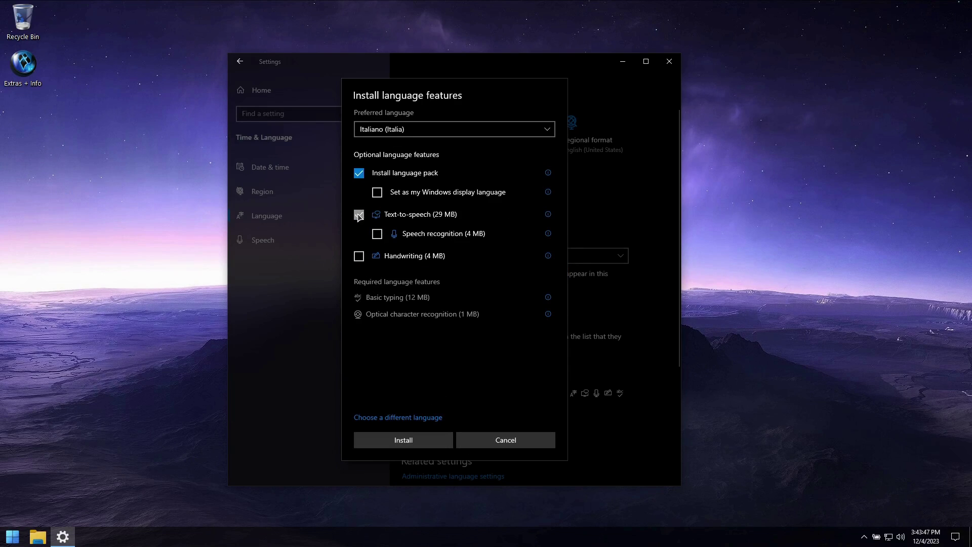
click(432, 446)
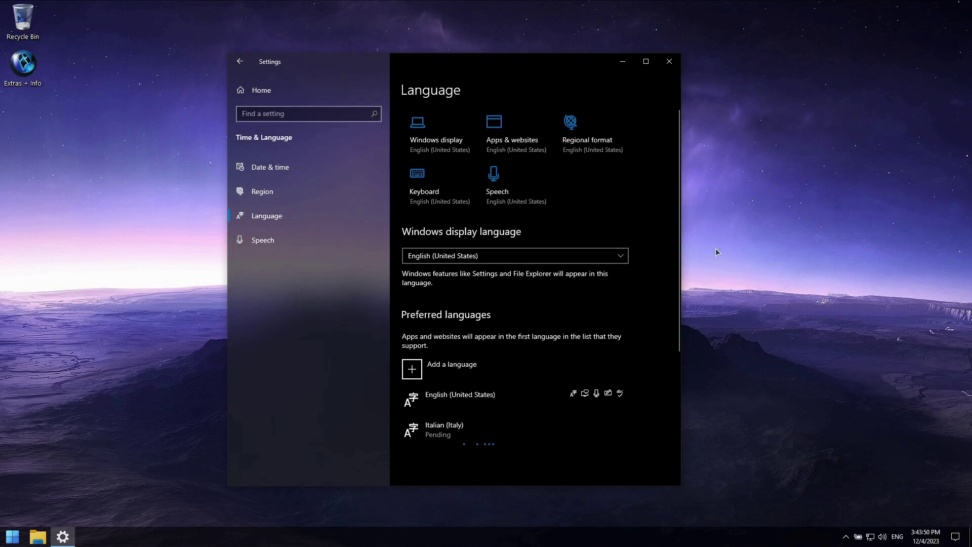
- Check the download progress in the Italian (Italy) language options and return to the Language page
scroll(510, 343, down, 3)
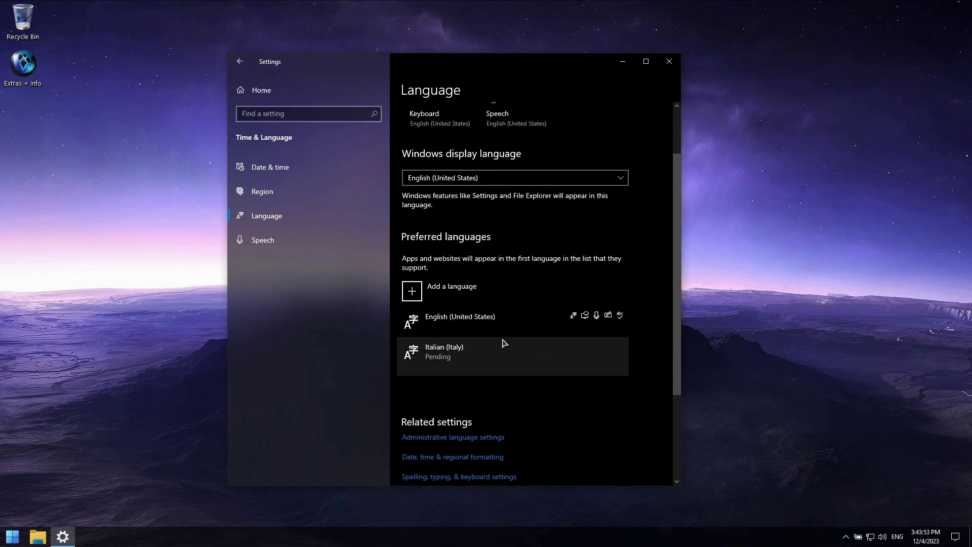
click(472, 352)
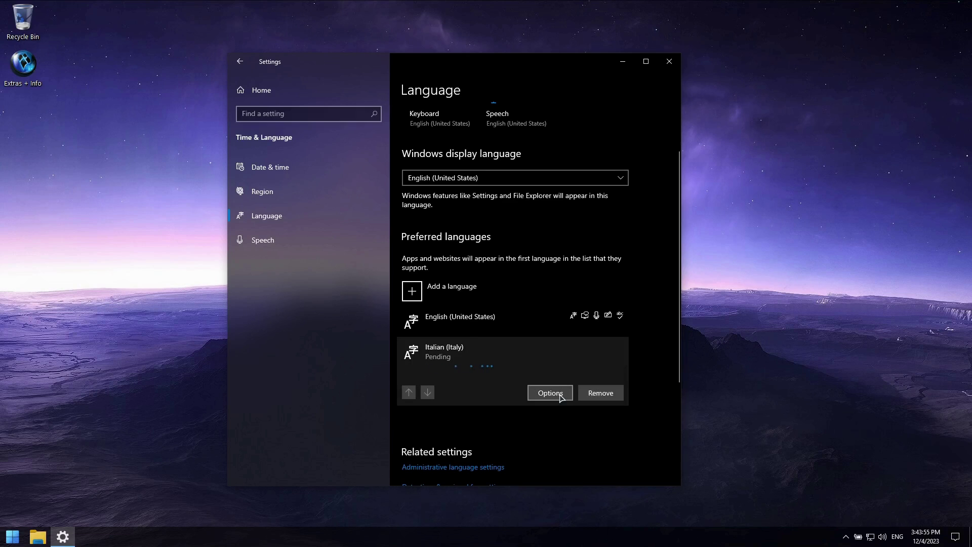
click(550, 393)
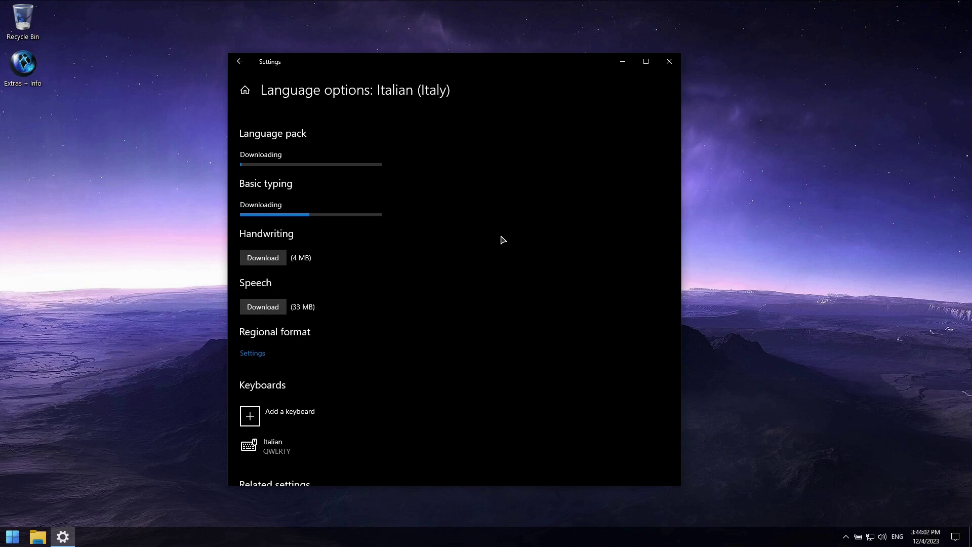
drag(514, 67, 551, 68)
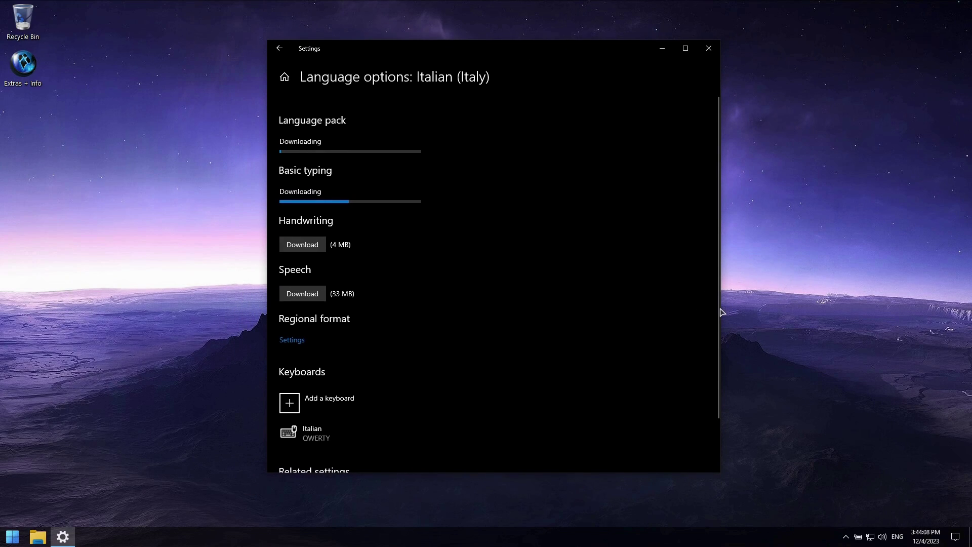
mouse_move(720, 321)
mouse_down()
mouse_move(726, 386)
mouse_move(731, 330)
mouse_up()
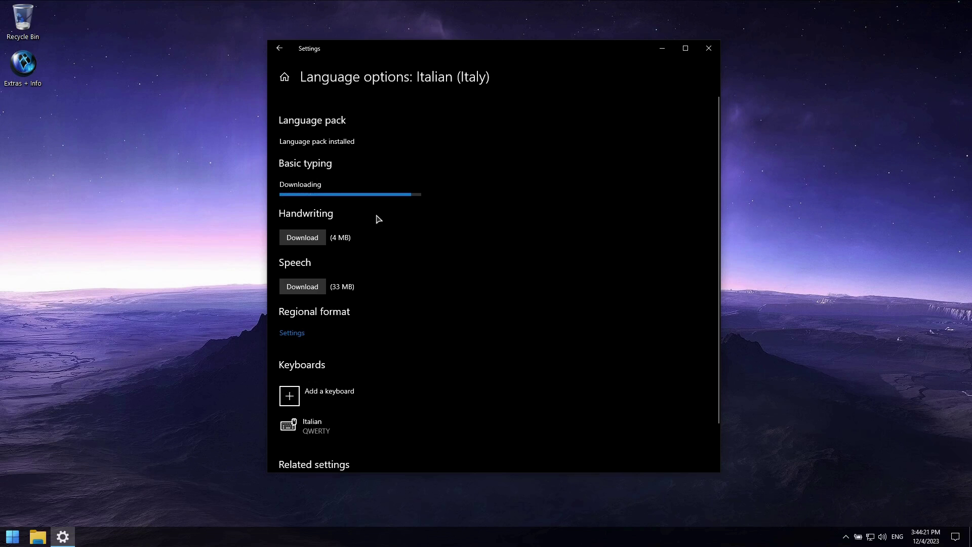
mouse_move(604, 52)
mouse_down()
mouse_move(620, 48)
mouse_move(600, 58)
mouse_up()
click(276, 54)
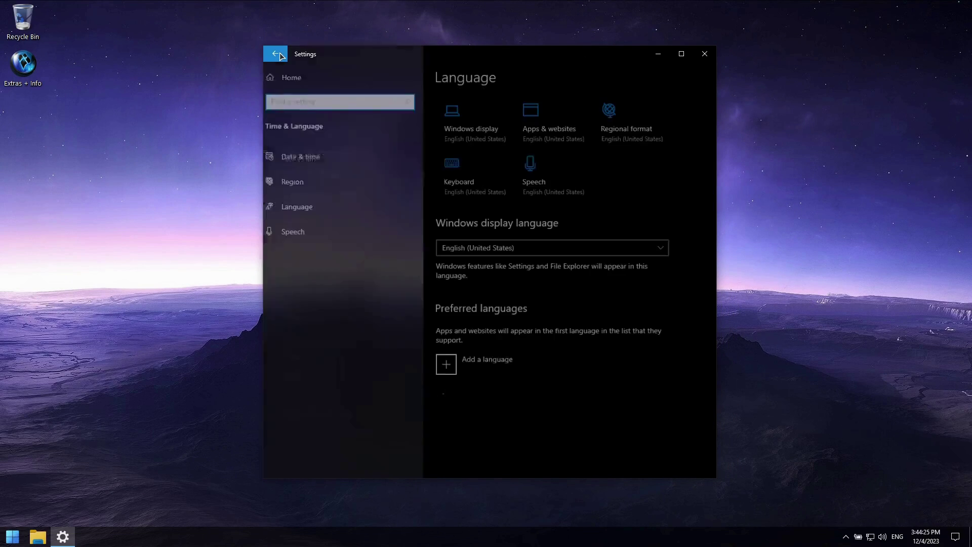
- Set the Windows display language to Italiano (Italia), sign out, and sign back in to the Admin account
click(659, 251)
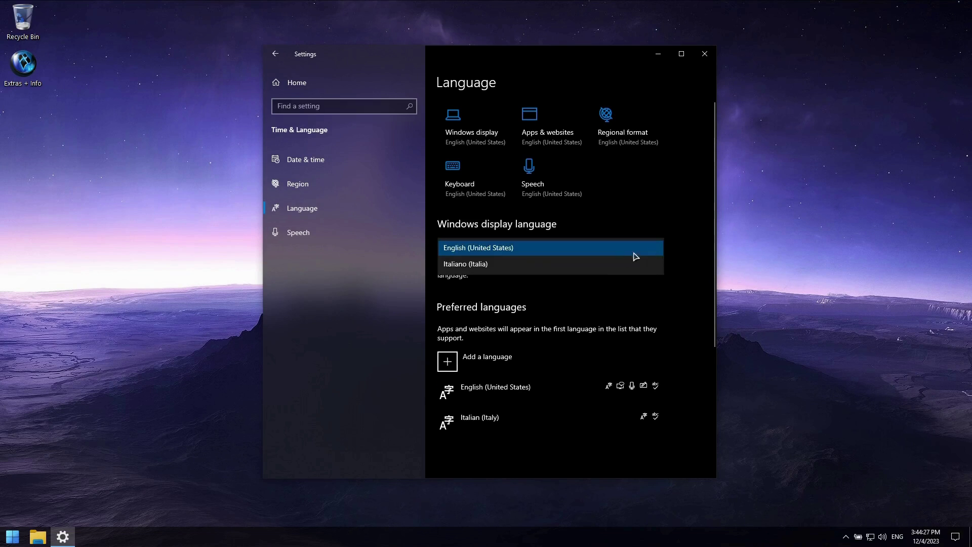
click(469, 264)
click(553, 289)
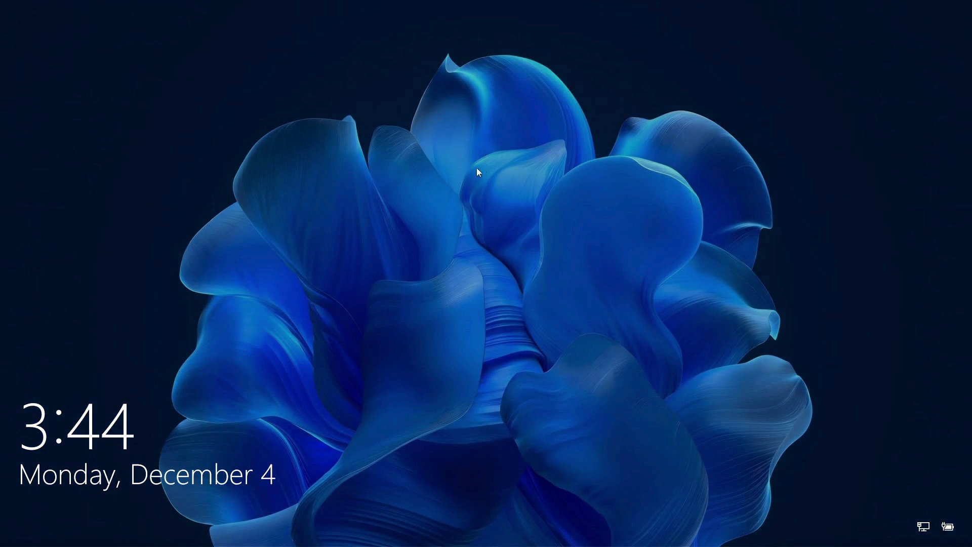
click(475, 300)
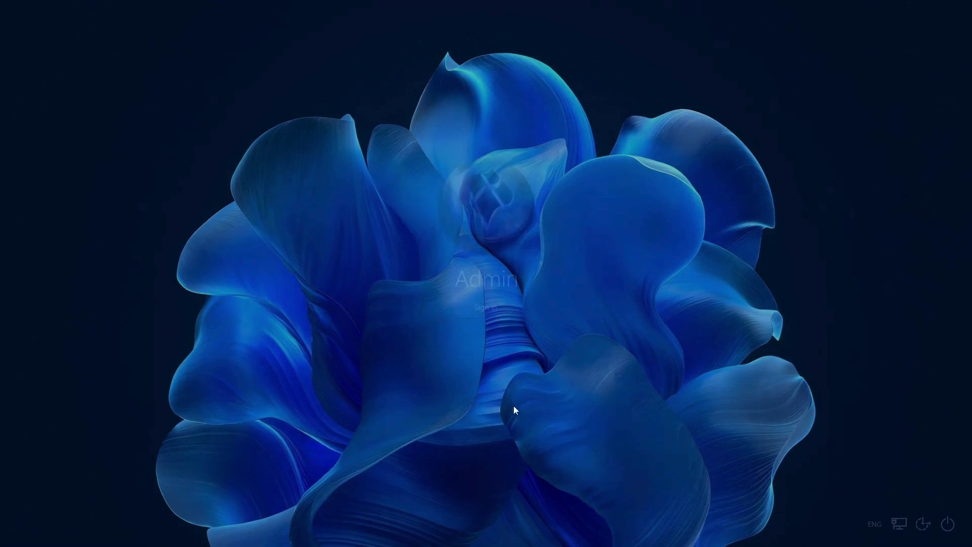
click(503, 313)
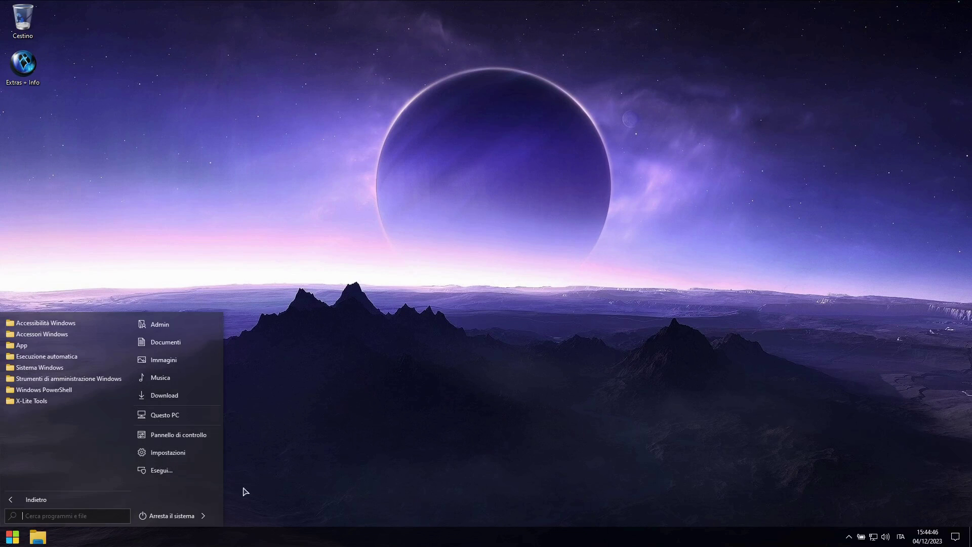
- Check the Italian translation of the Start menu, the taskbar's context menu and the Start button's context menu
click(273, 439)
right_click(263, 535)
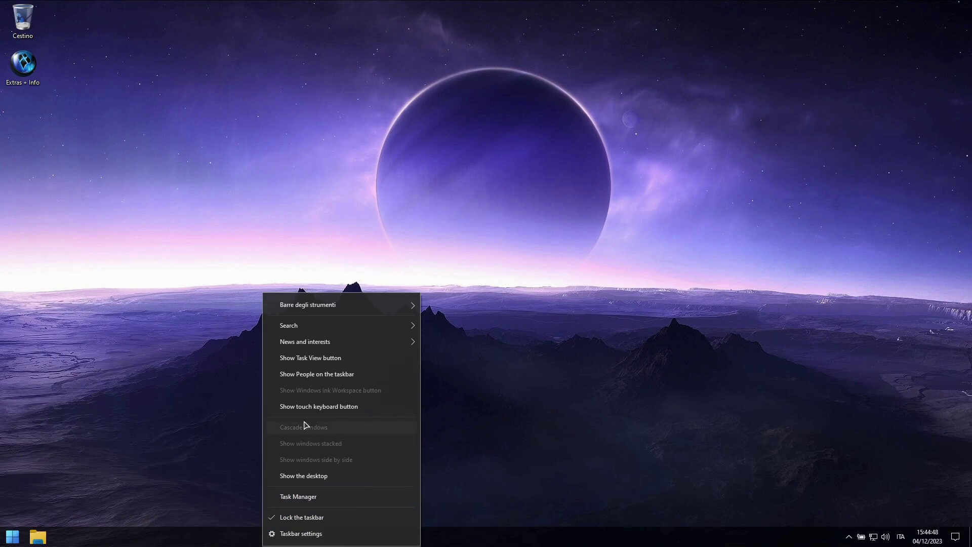
click(64, 347)
right_click(12, 540)
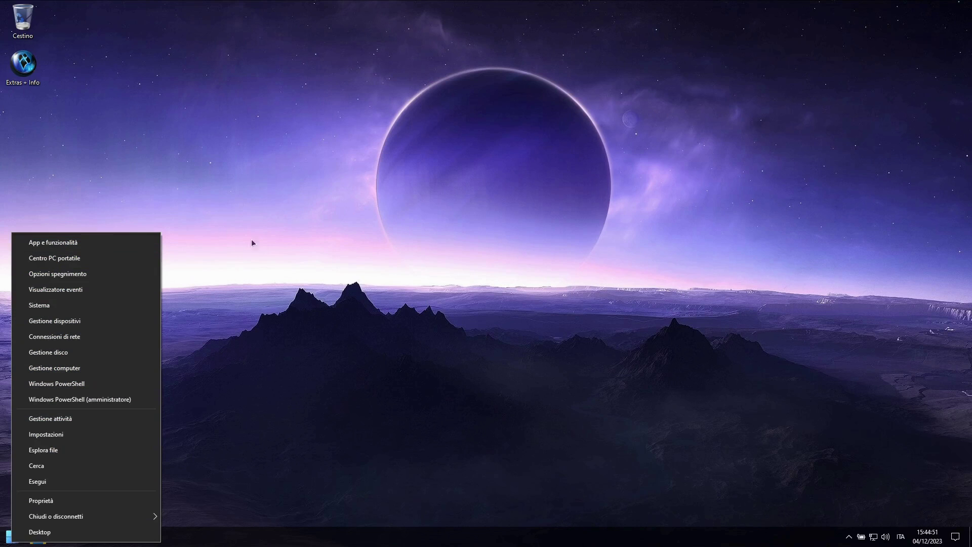
click(325, 320)
click(16, 540)
click(333, 463)
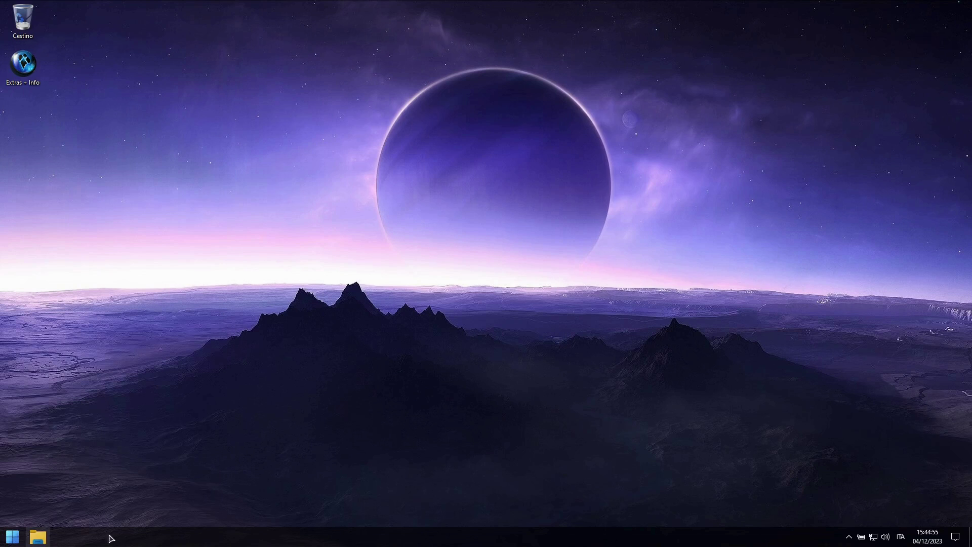
- Open File Explorer, review the Computer and Visualizza ribbon commands in Italian, and close the window
key(super+e)
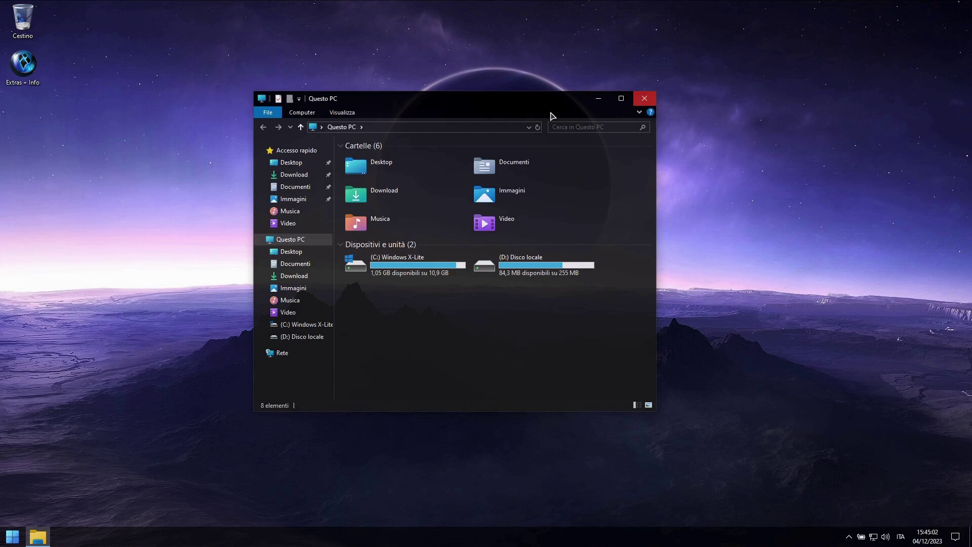
click(306, 114)
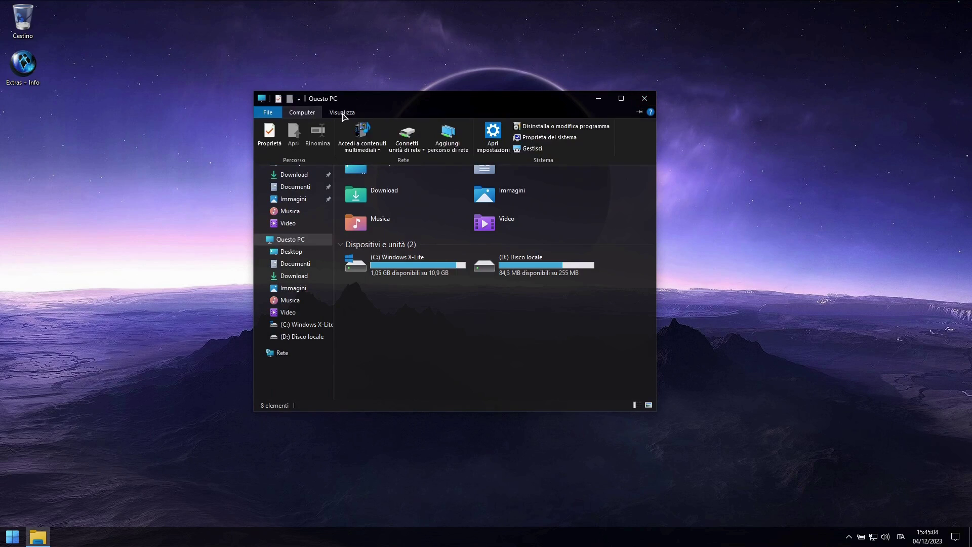
click(343, 114)
click(276, 112)
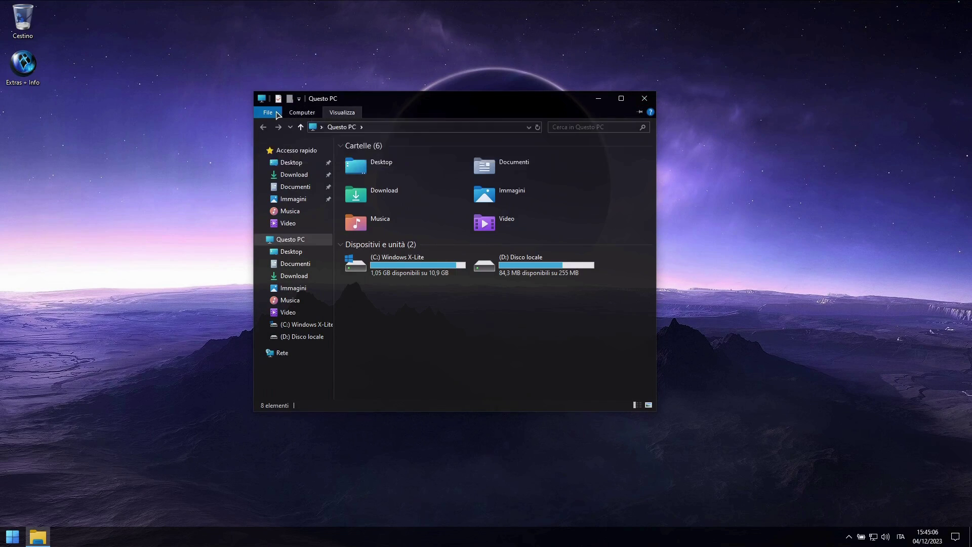
mouse_move(303, 130)
click(640, 113)
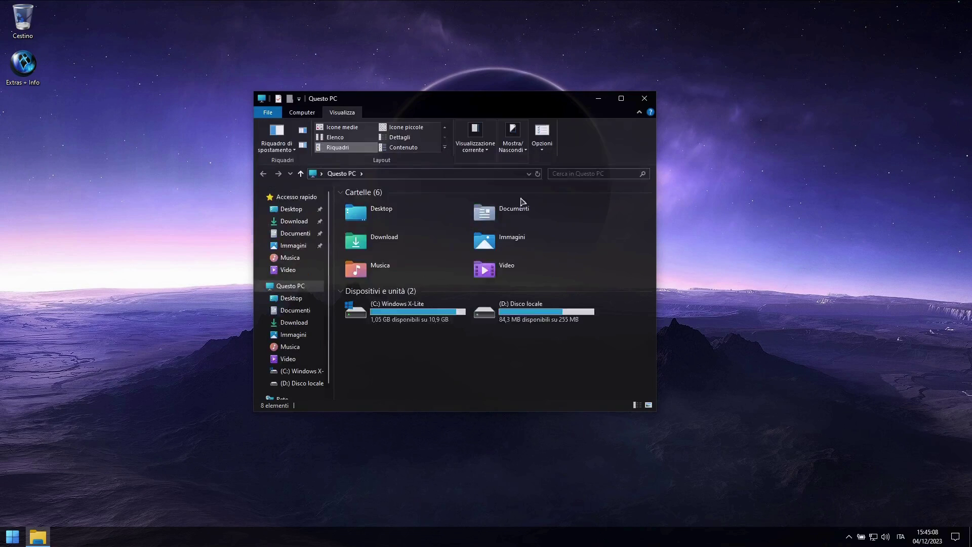
click(639, 113)
click(643, 99)
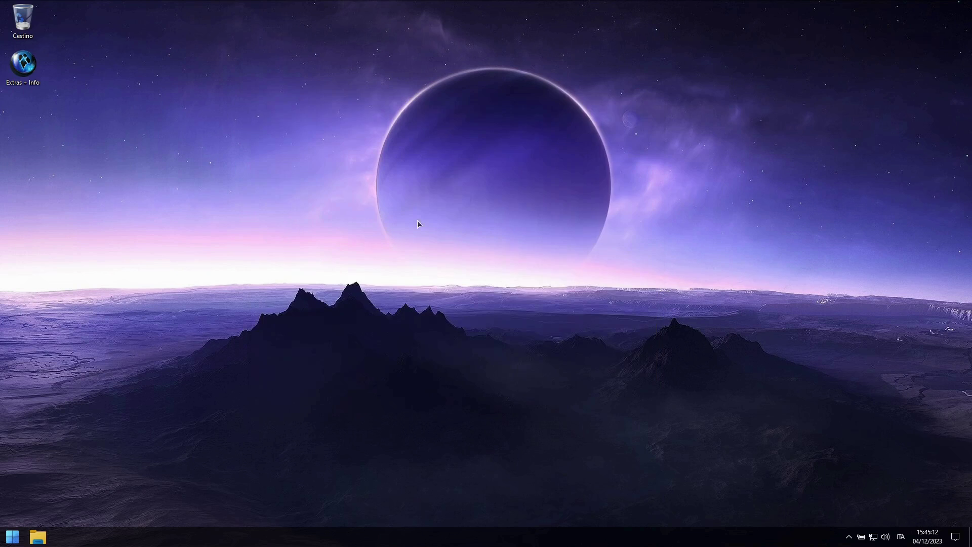
- Open Impostazioni to check the language of the Settings home page, and close it
click(23, 536)
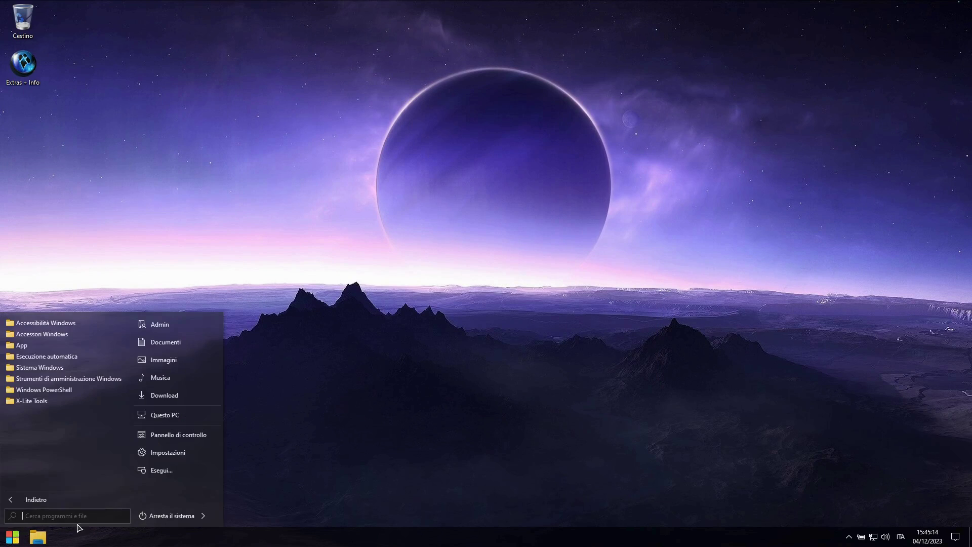
click(172, 453)
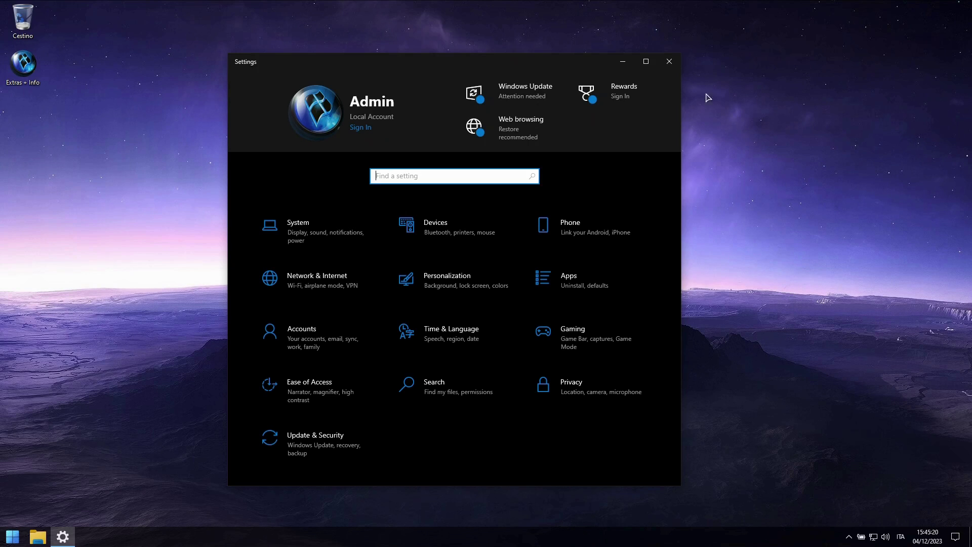
click(671, 62)
- Restart Windows so the Italian display language also applies to the Settings app
click(11, 535)
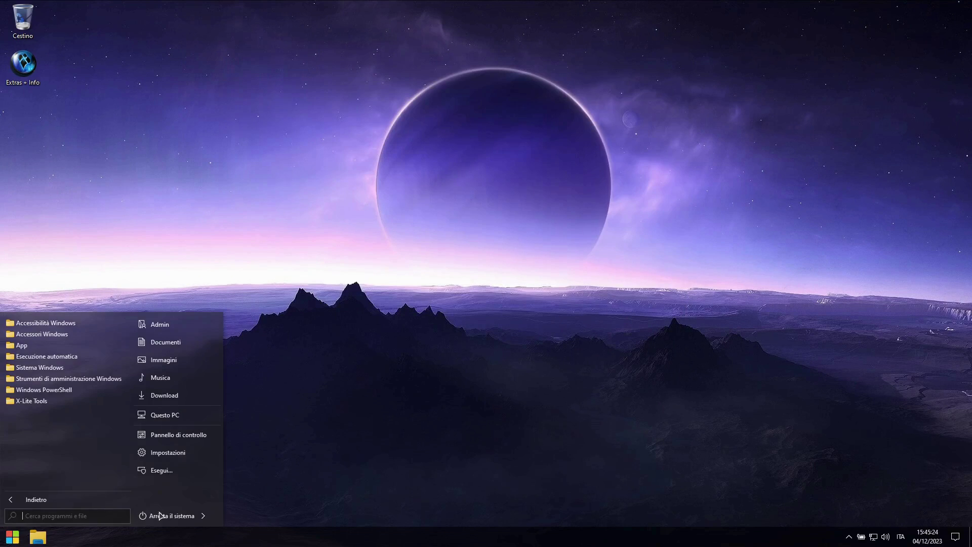
click(203, 516)
click(257, 518)
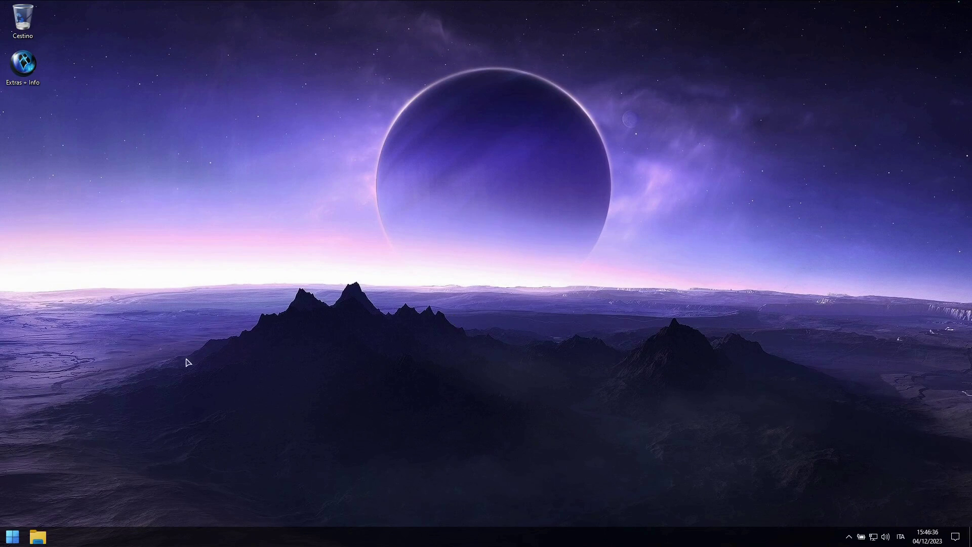
- Reopen Impostazioni, make its window taller and move it up to show all the home page categories
click(14, 538)
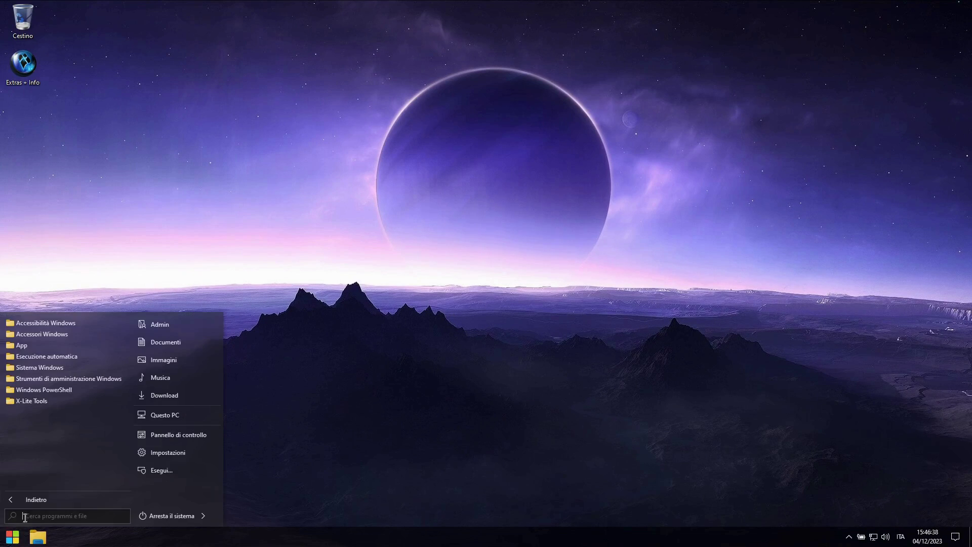
click(169, 453)
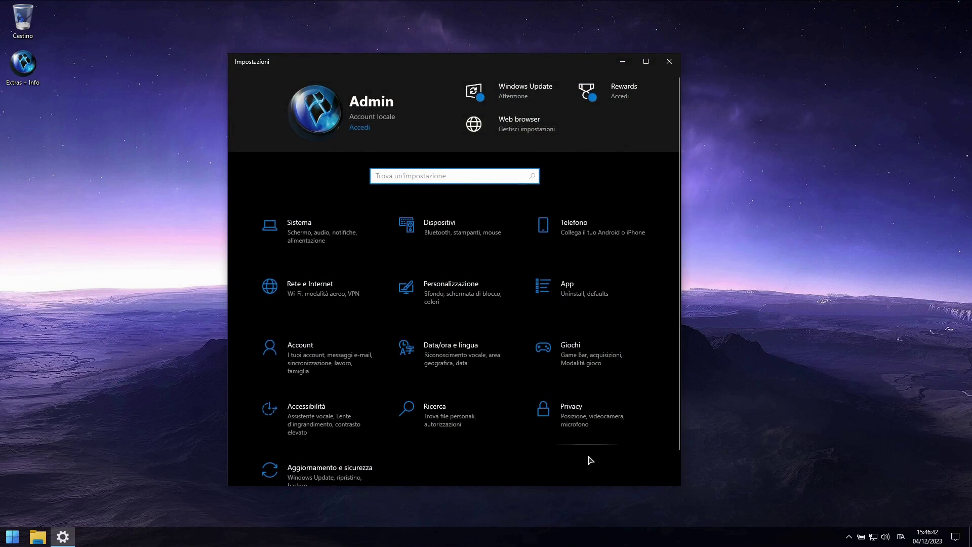
drag(586, 490, 593, 523)
drag(550, 70, 550, 44)
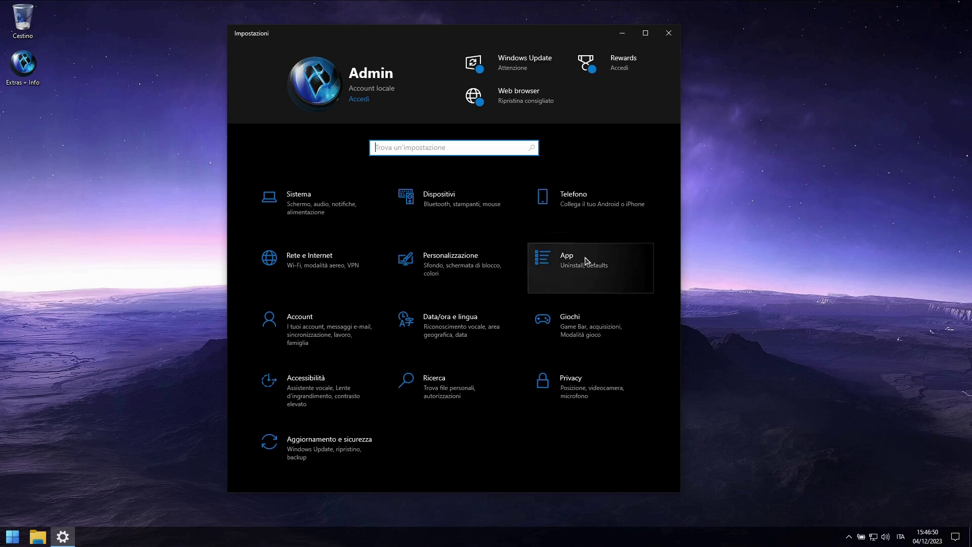
- Review the Schermo page under Sistema and the Bluetooth page under Dispositivi, and return to the Settings home
click(365, 225)
scroll(387, 283, down, 2)
scroll(395, 313, up, 3)
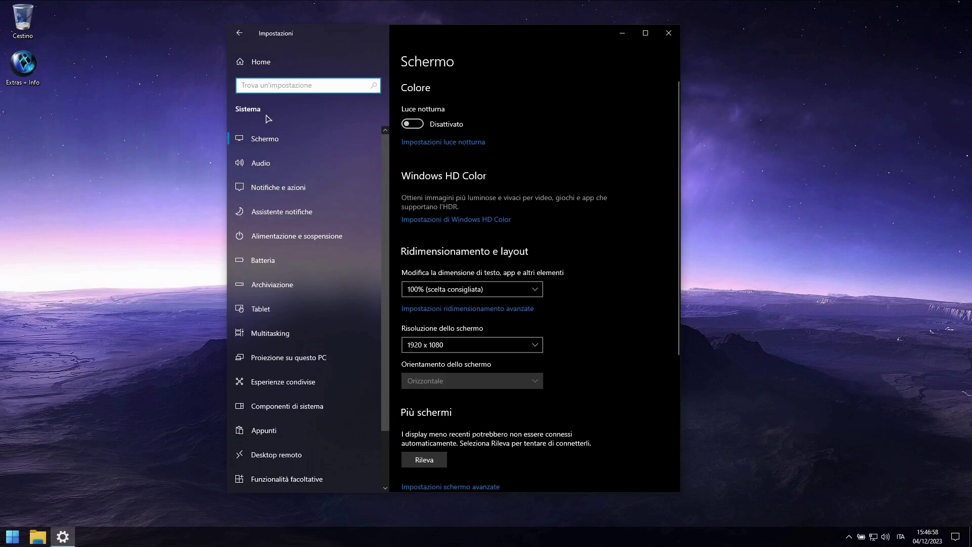
click(239, 33)
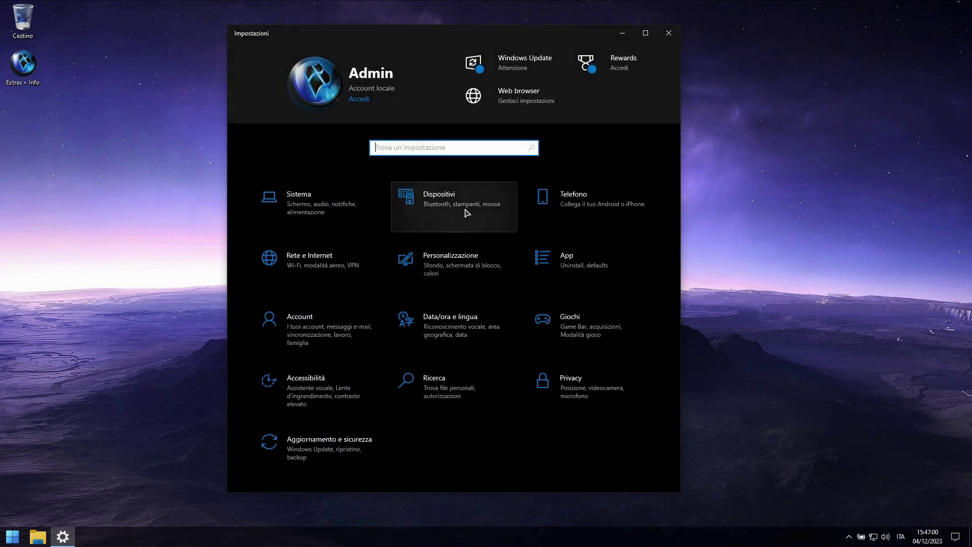
click(499, 221)
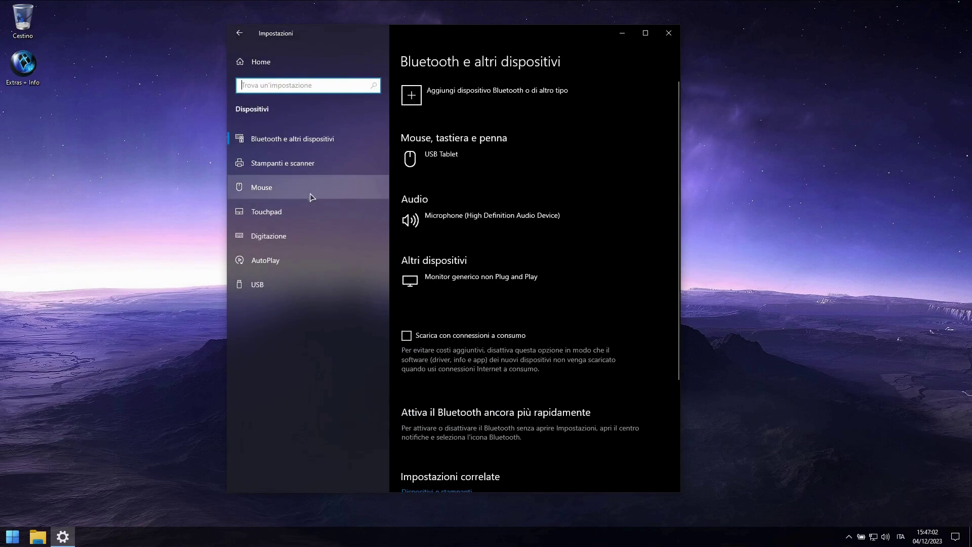
click(239, 33)
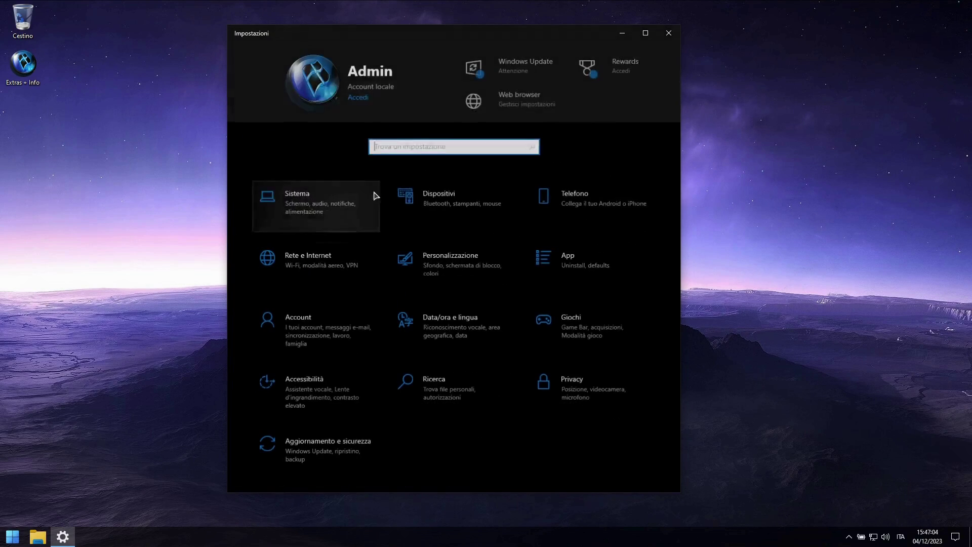
- Review the Sfondo and Temi pages under Personalizzazione, return to the Settings home, and open the Account settings
click(504, 280)
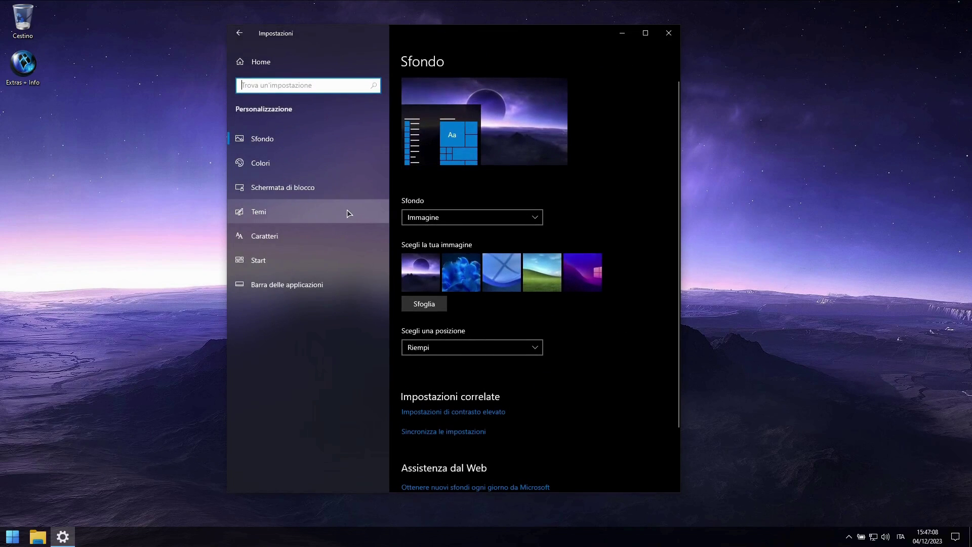
click(348, 210)
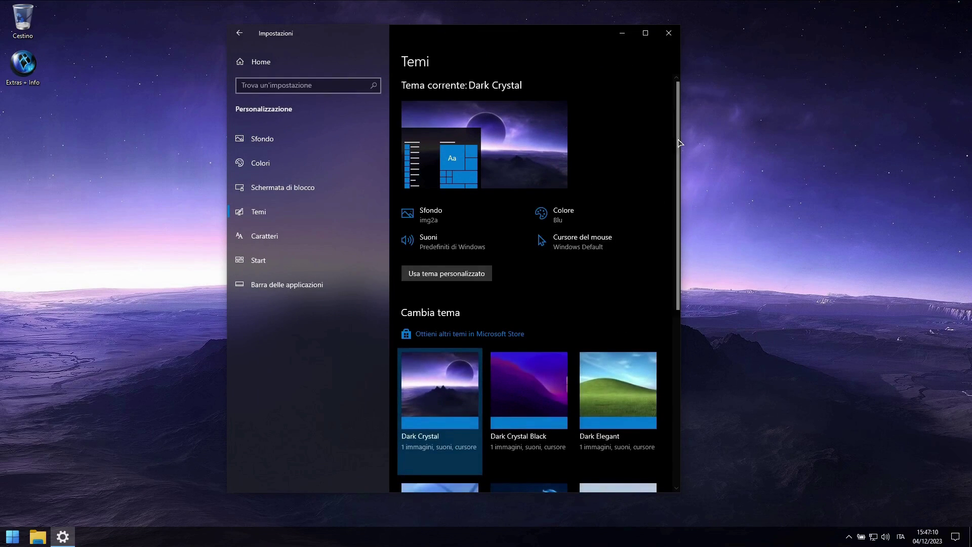
scroll(679, 176, down, 3)
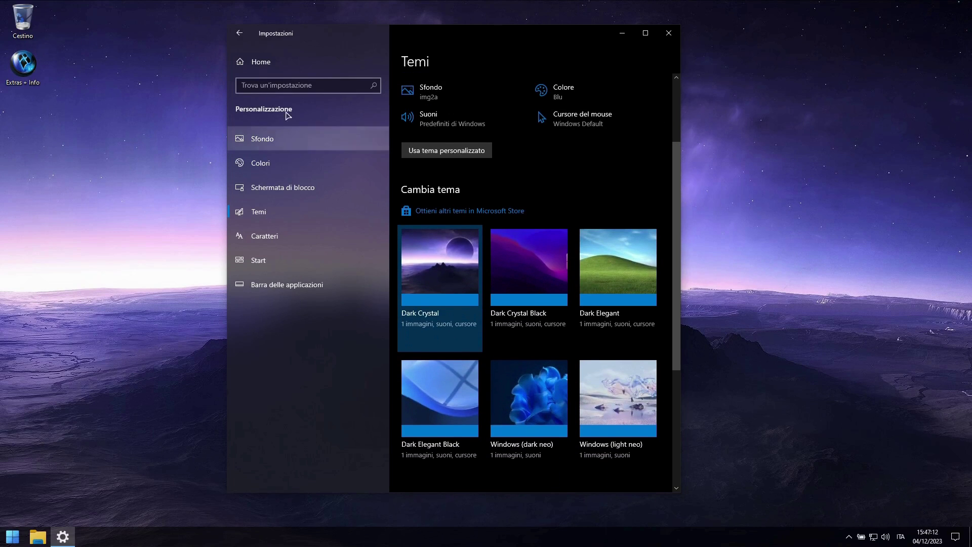
click(239, 32)
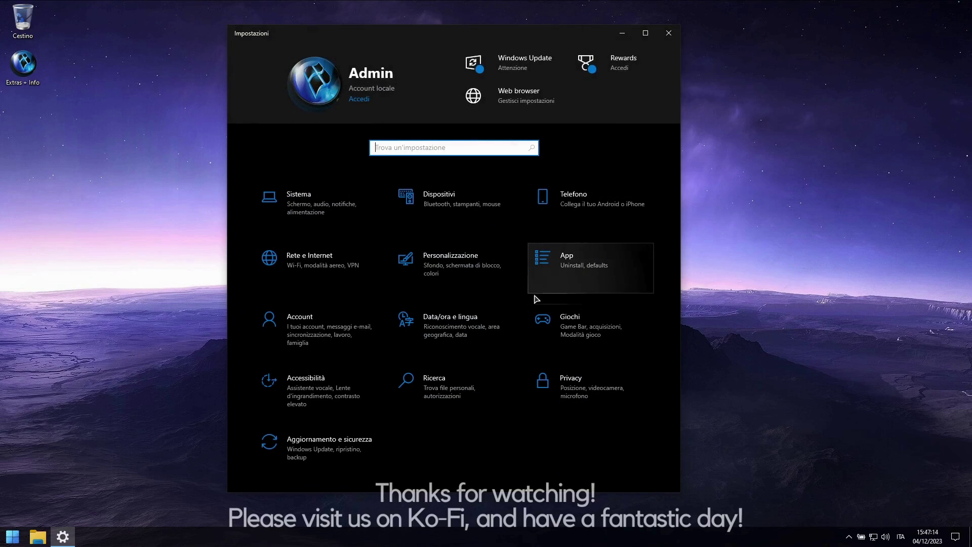
click(356, 333)
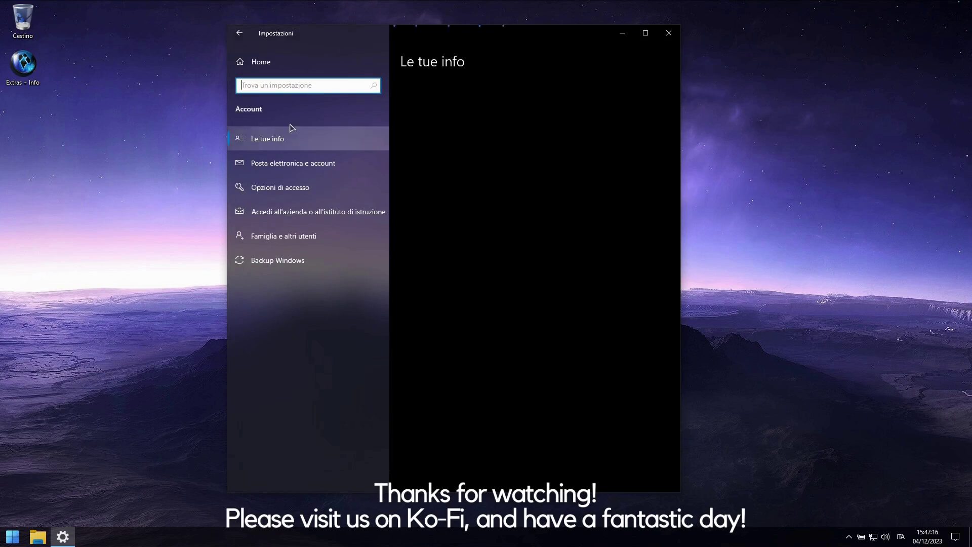